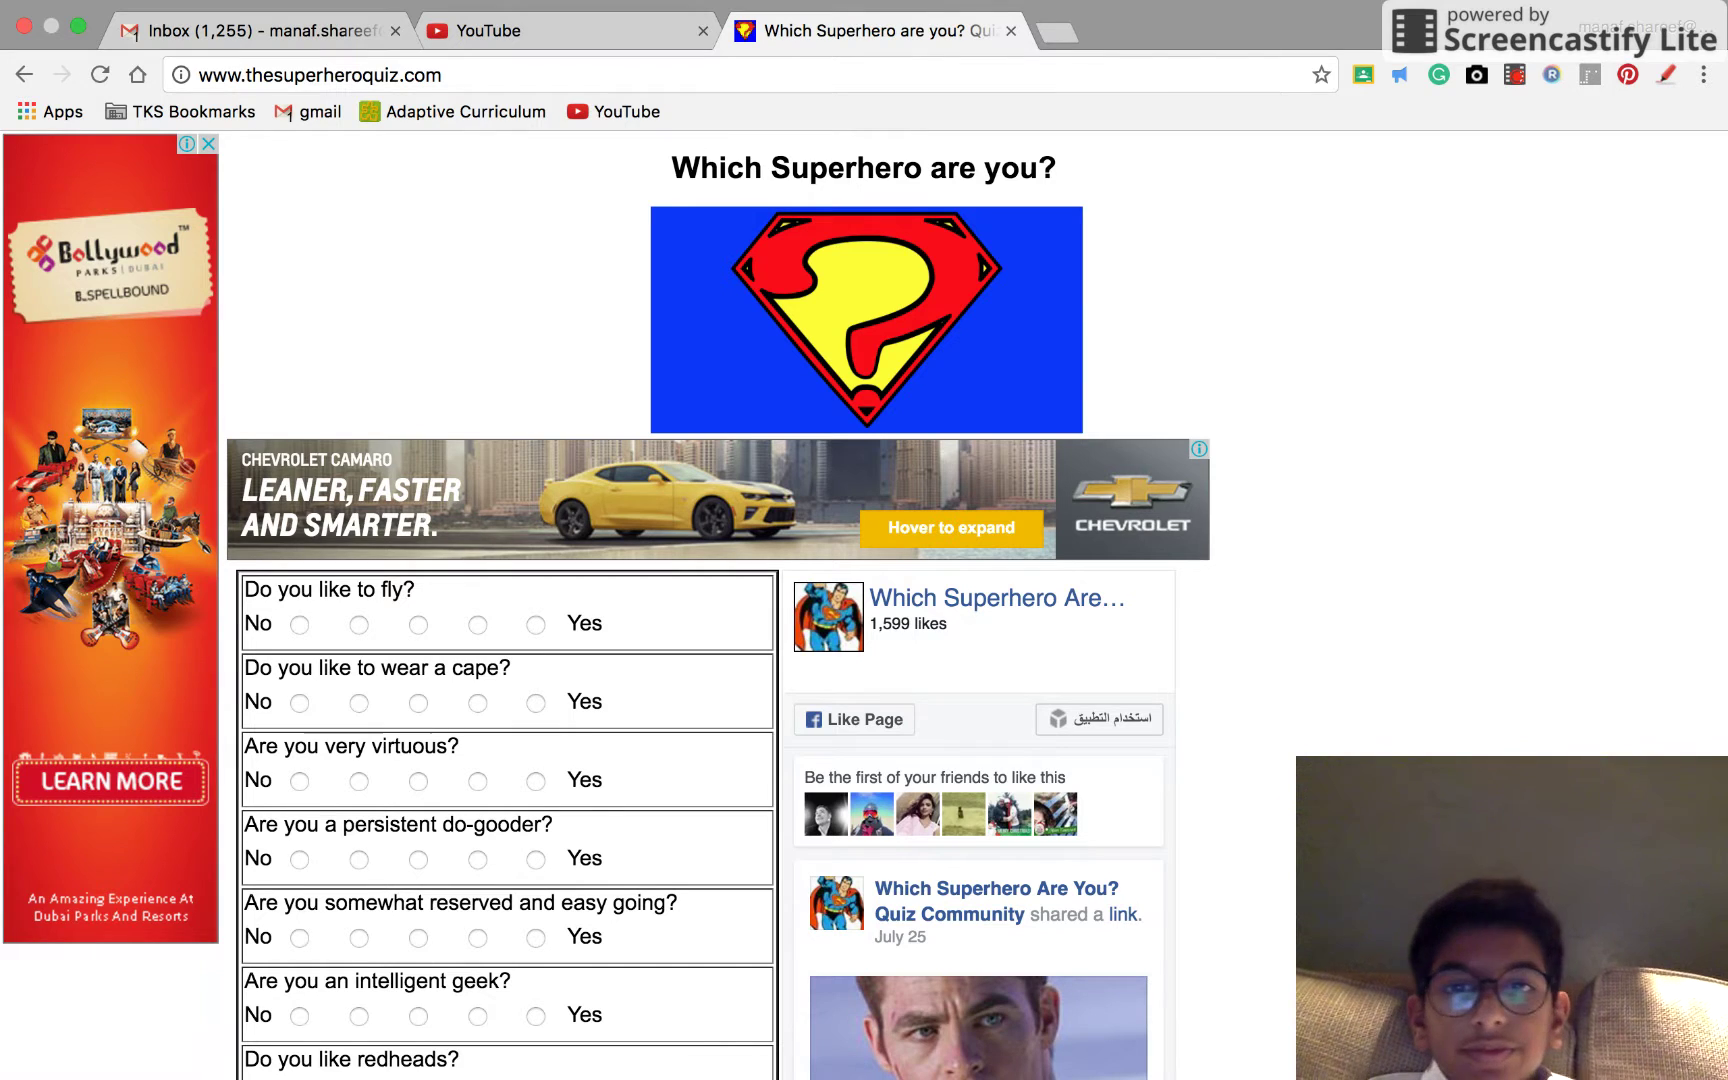
Pin the quiz page to the Pinterest memes board and close the board chooser.
{"action": "left_click_drag", "start_coordinate": [1067, 167], "coordinate": [665, 159]}
{"action": "left_click", "coordinate": [707, 234]}
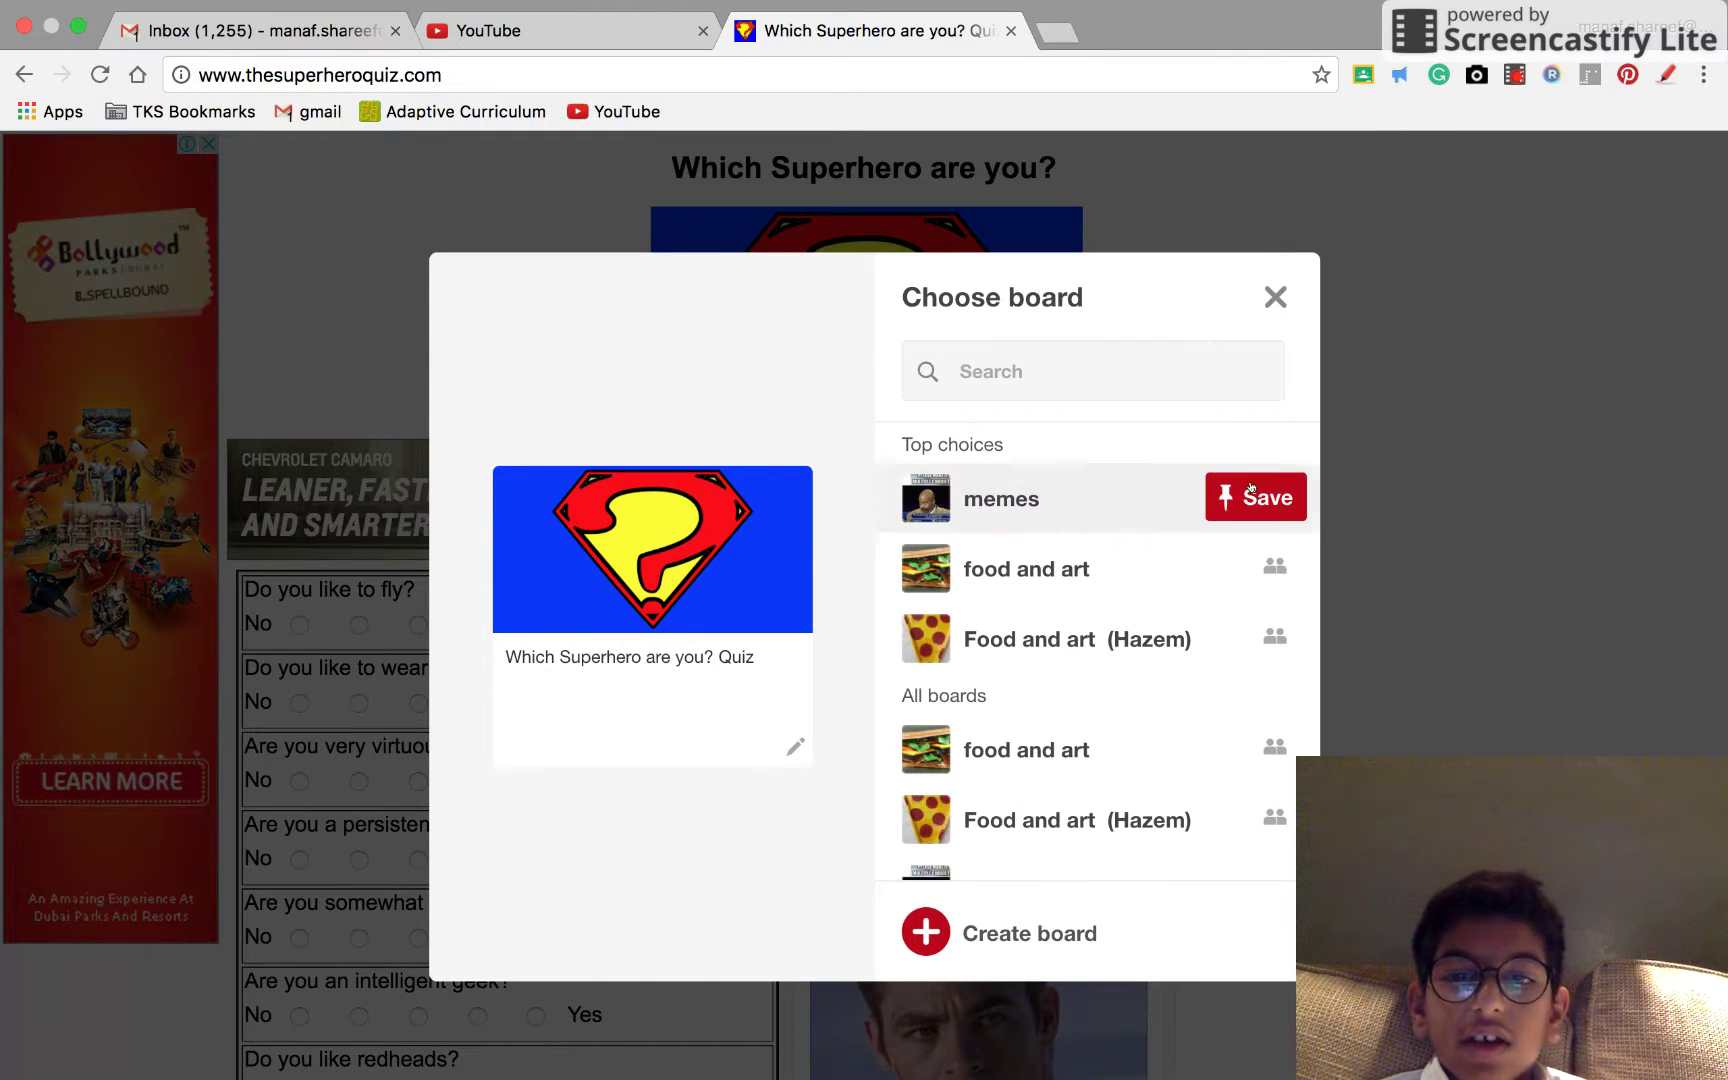
{"action": "left_click", "coordinate": [1250, 498]}
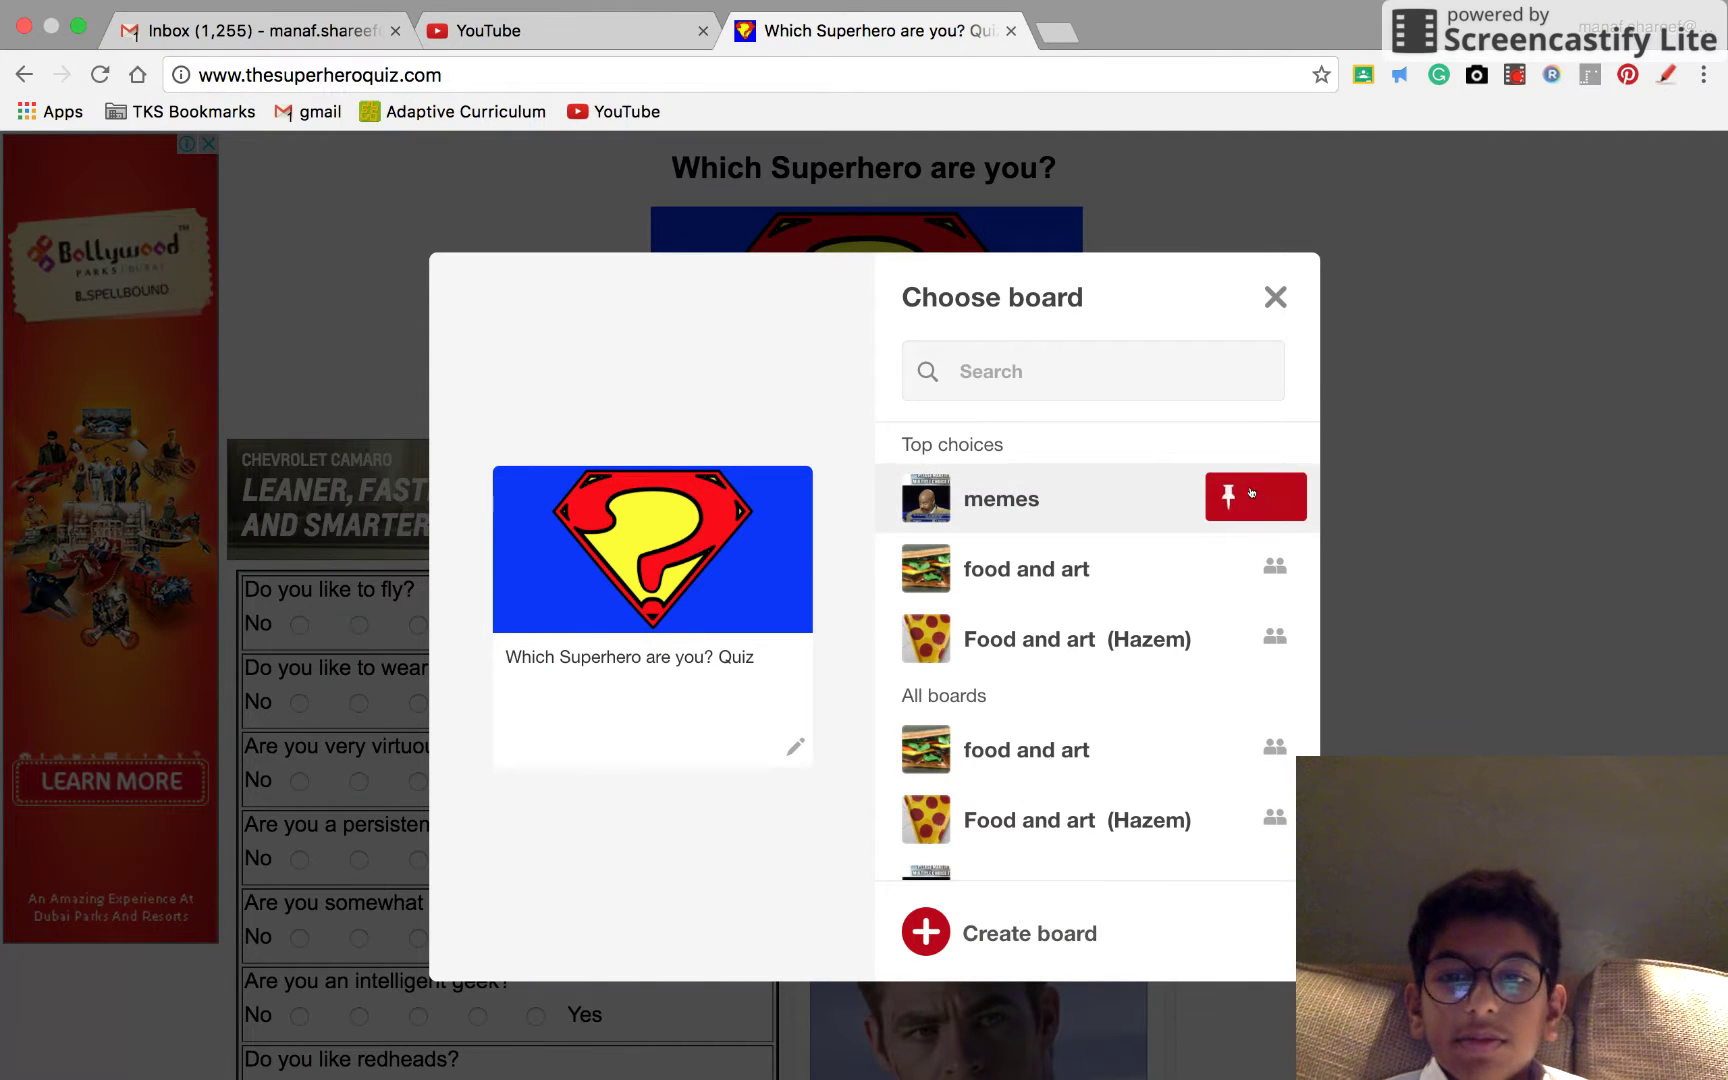
{"action": "left_click", "coordinate": [1275, 297]}
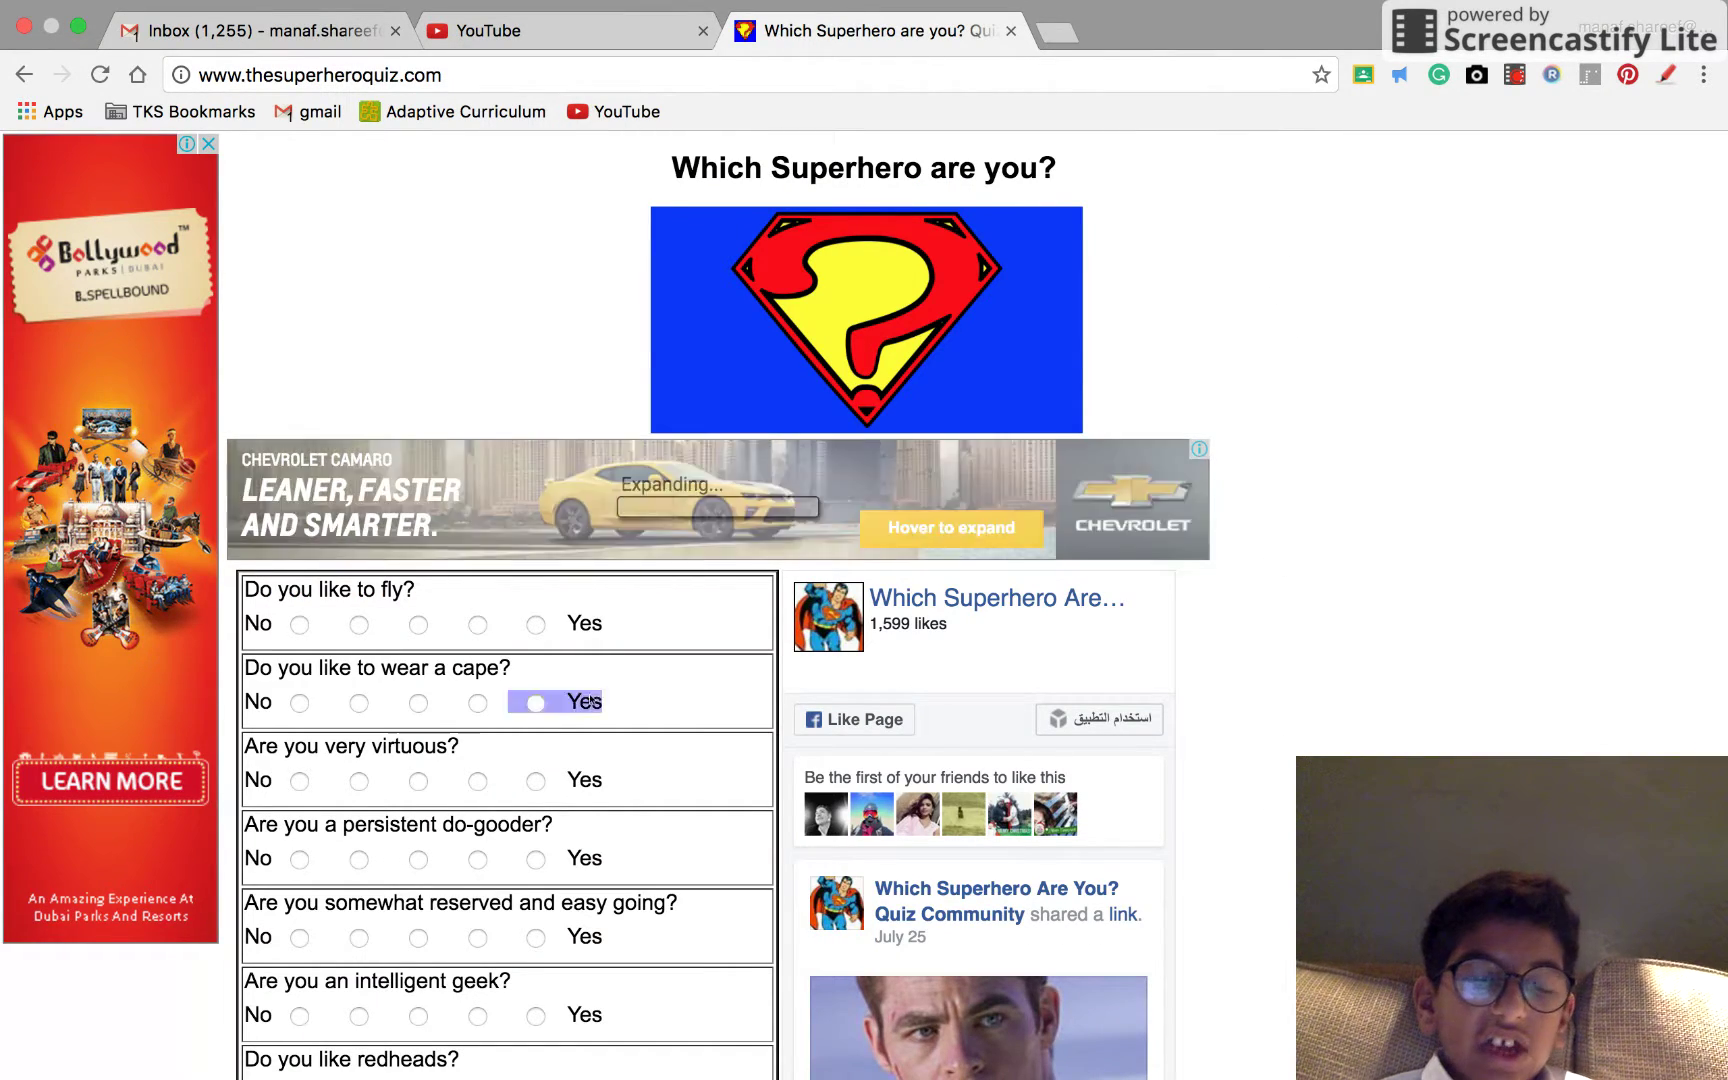
Rate flying and virtue middle, cape and easy-going leaning yes, and geek leaning no.
{"action": "left_click", "coordinate": [419, 624]}
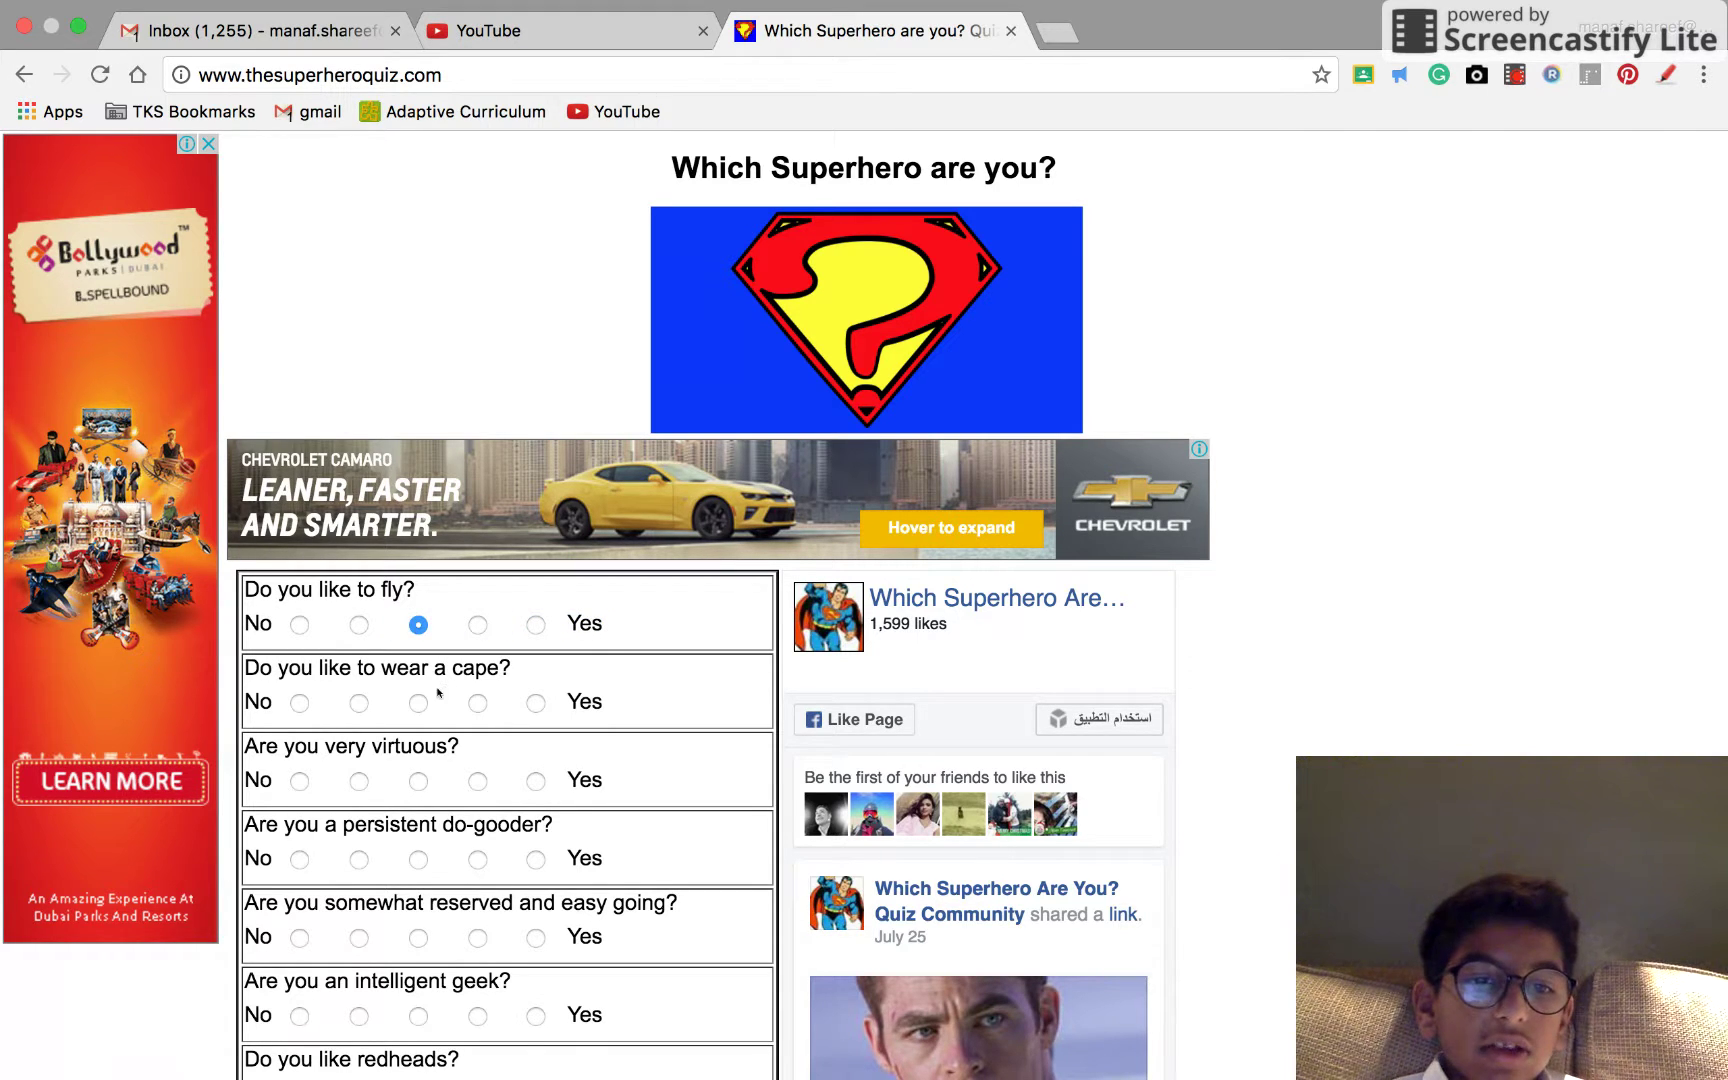
{"action": "left_click", "coordinate": [478, 702]}
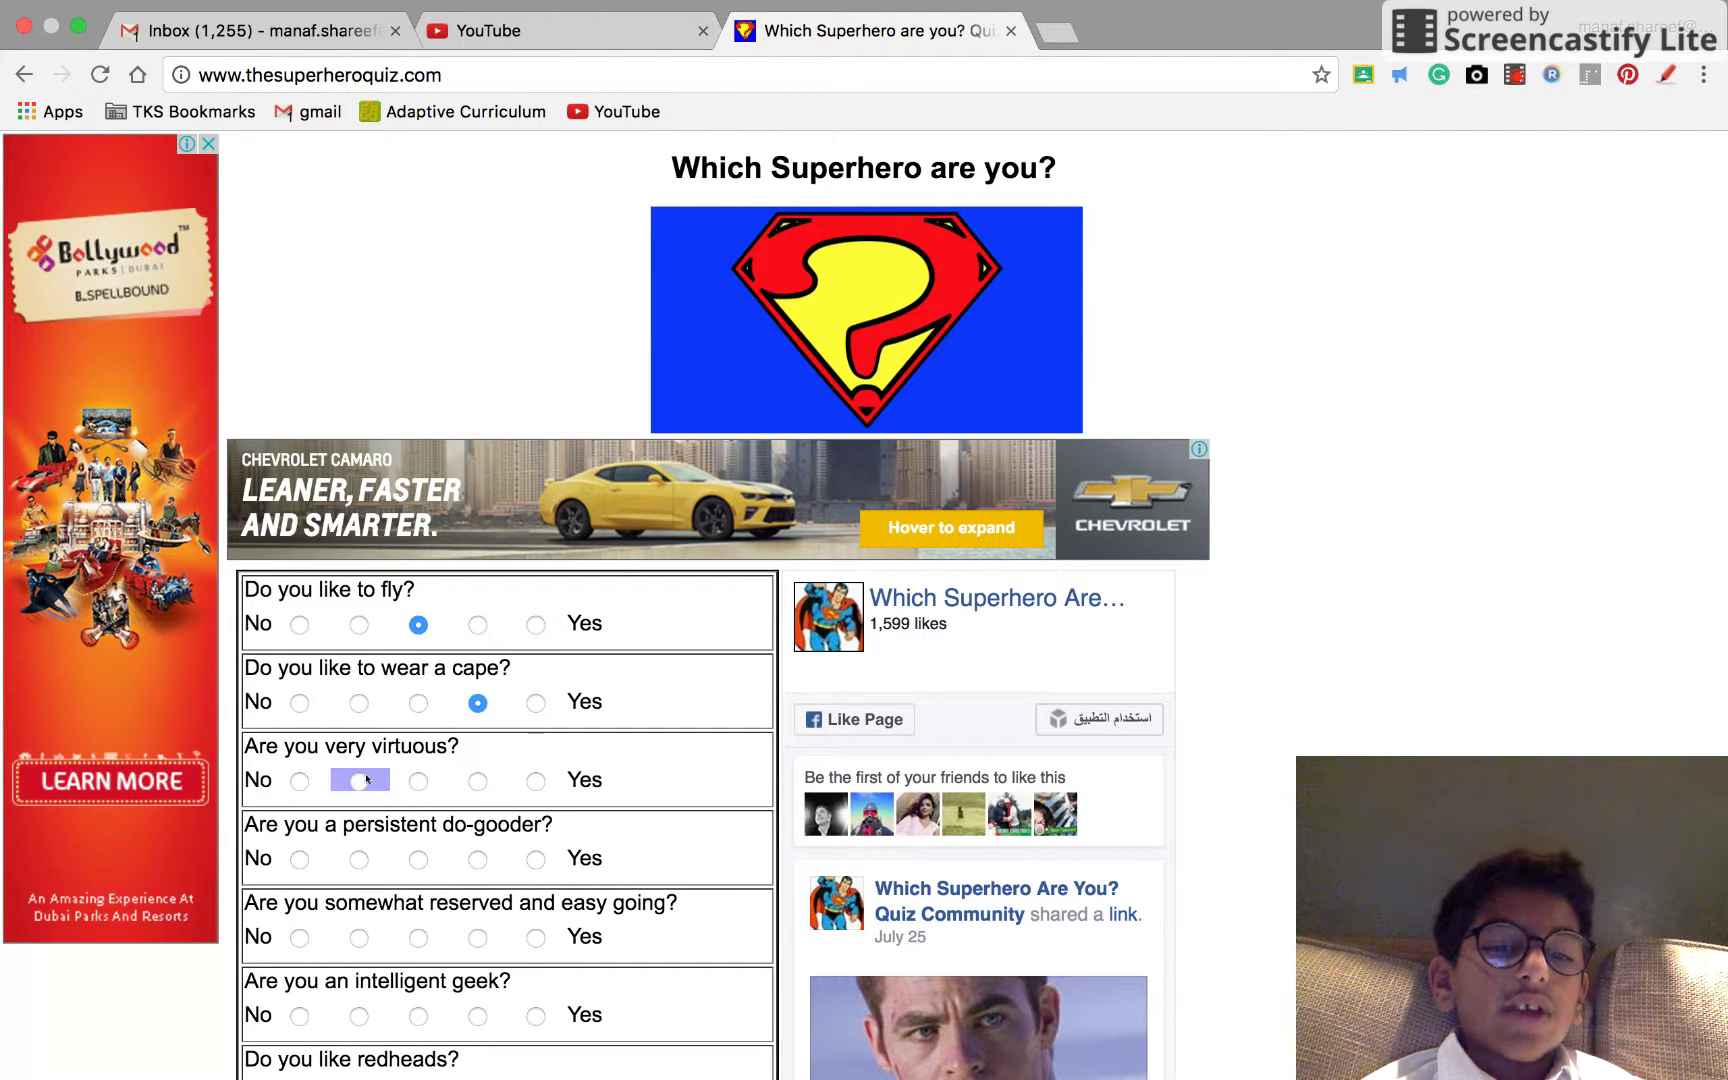
{"action": "left_click", "coordinate": [419, 780]}
{"action": "scroll", "coordinate": [430, 780], "scroll_direction": "down", "scroll_amount": 2}
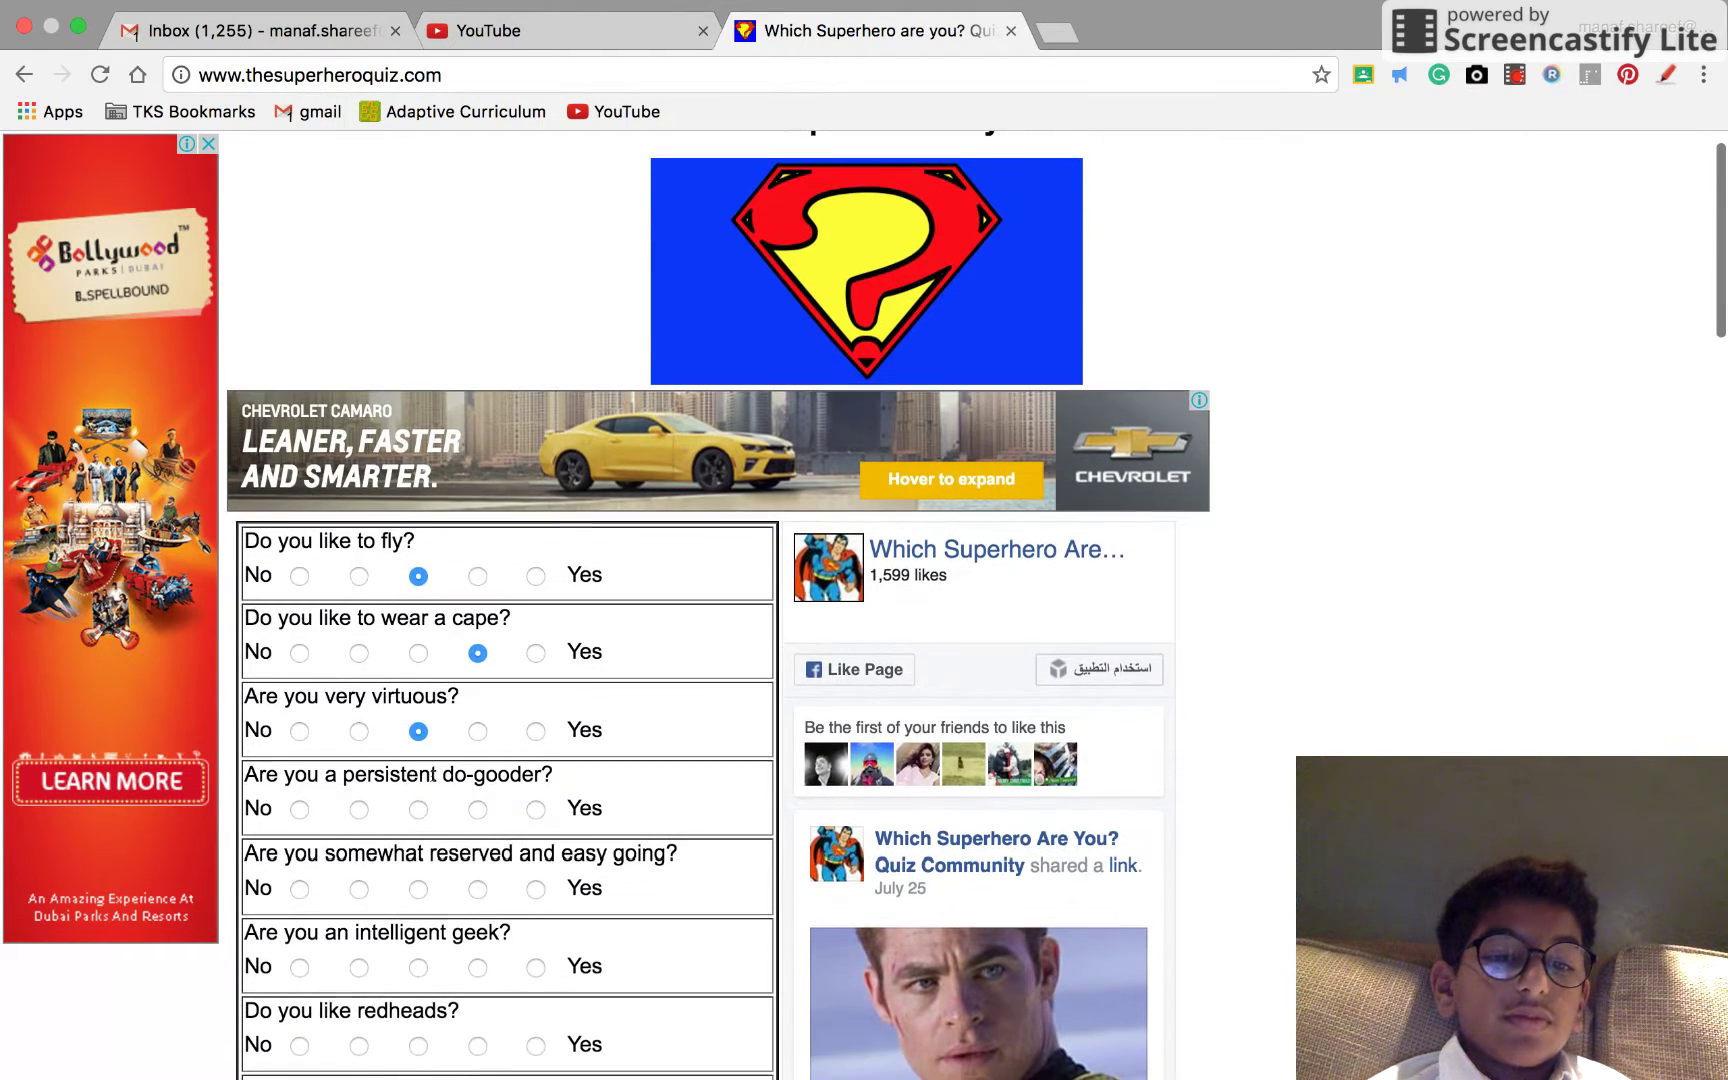
{"action": "scroll", "coordinate": [418, 791], "scroll_direction": "down", "scroll_amount": 2}
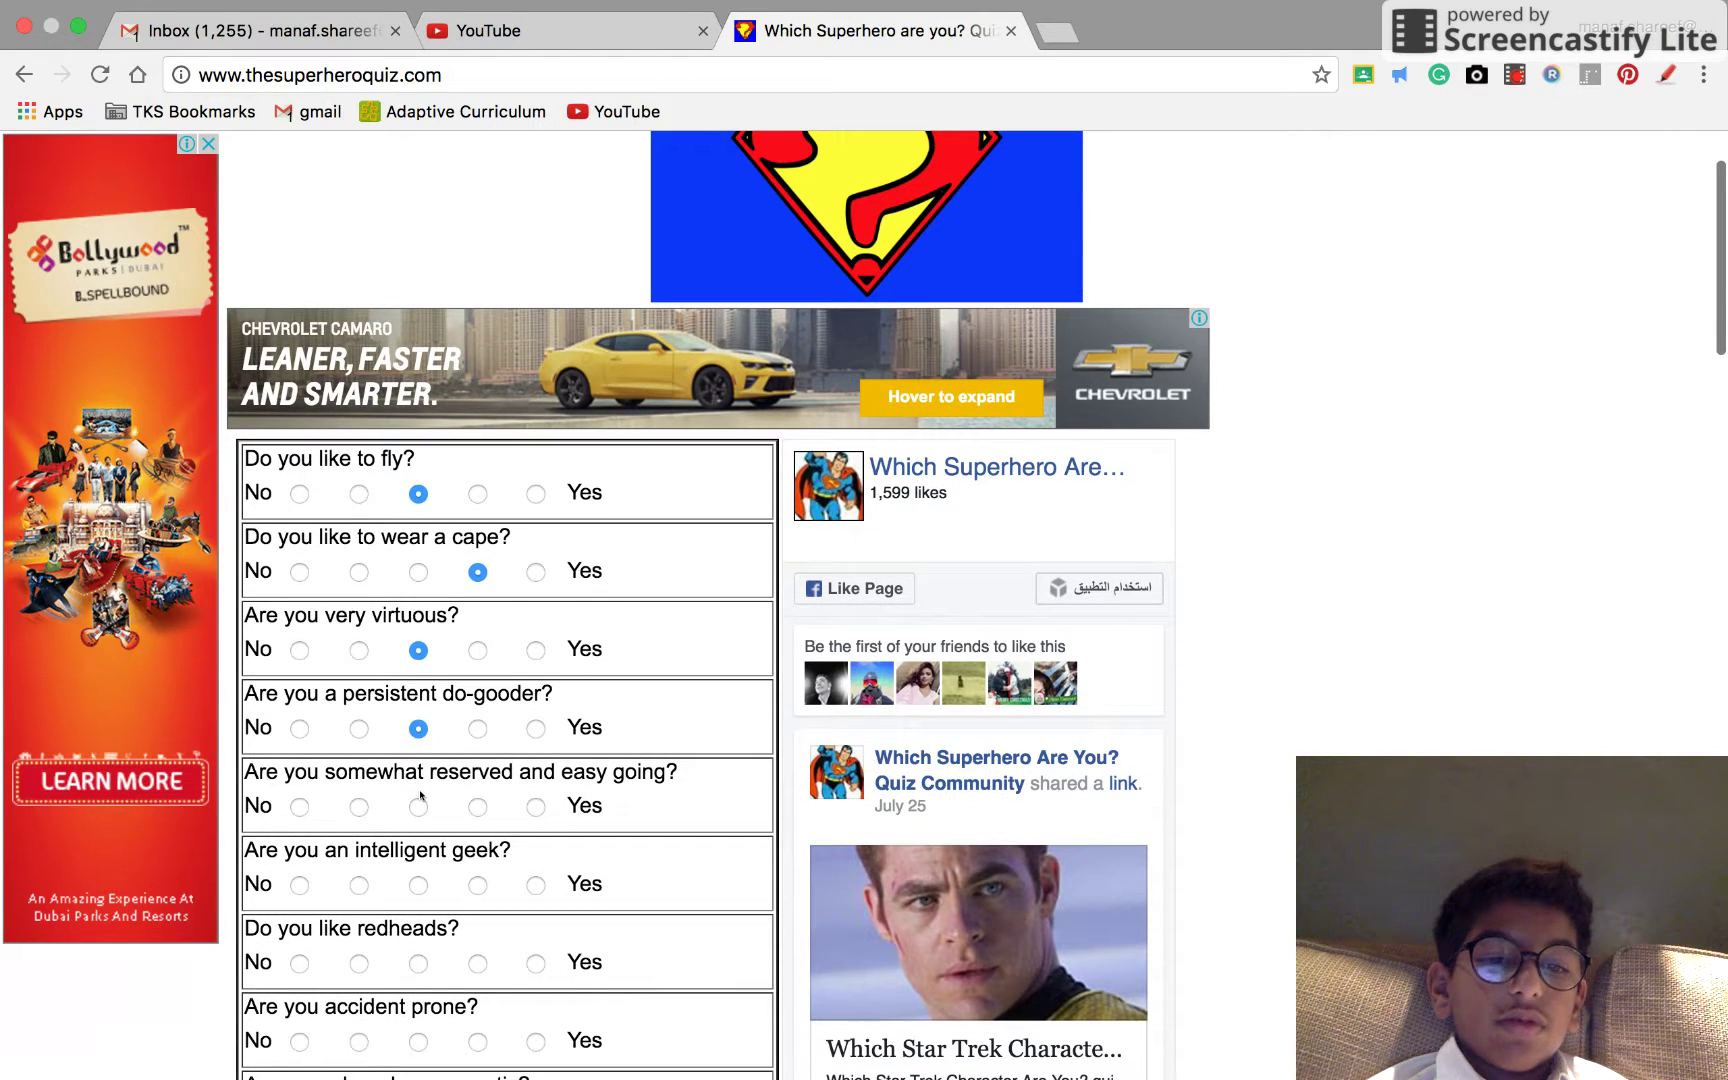
{"action": "left_click", "coordinate": [477, 805]}
{"action": "scroll", "coordinate": [477, 805], "scroll_direction": "down", "scroll_amount": 2}
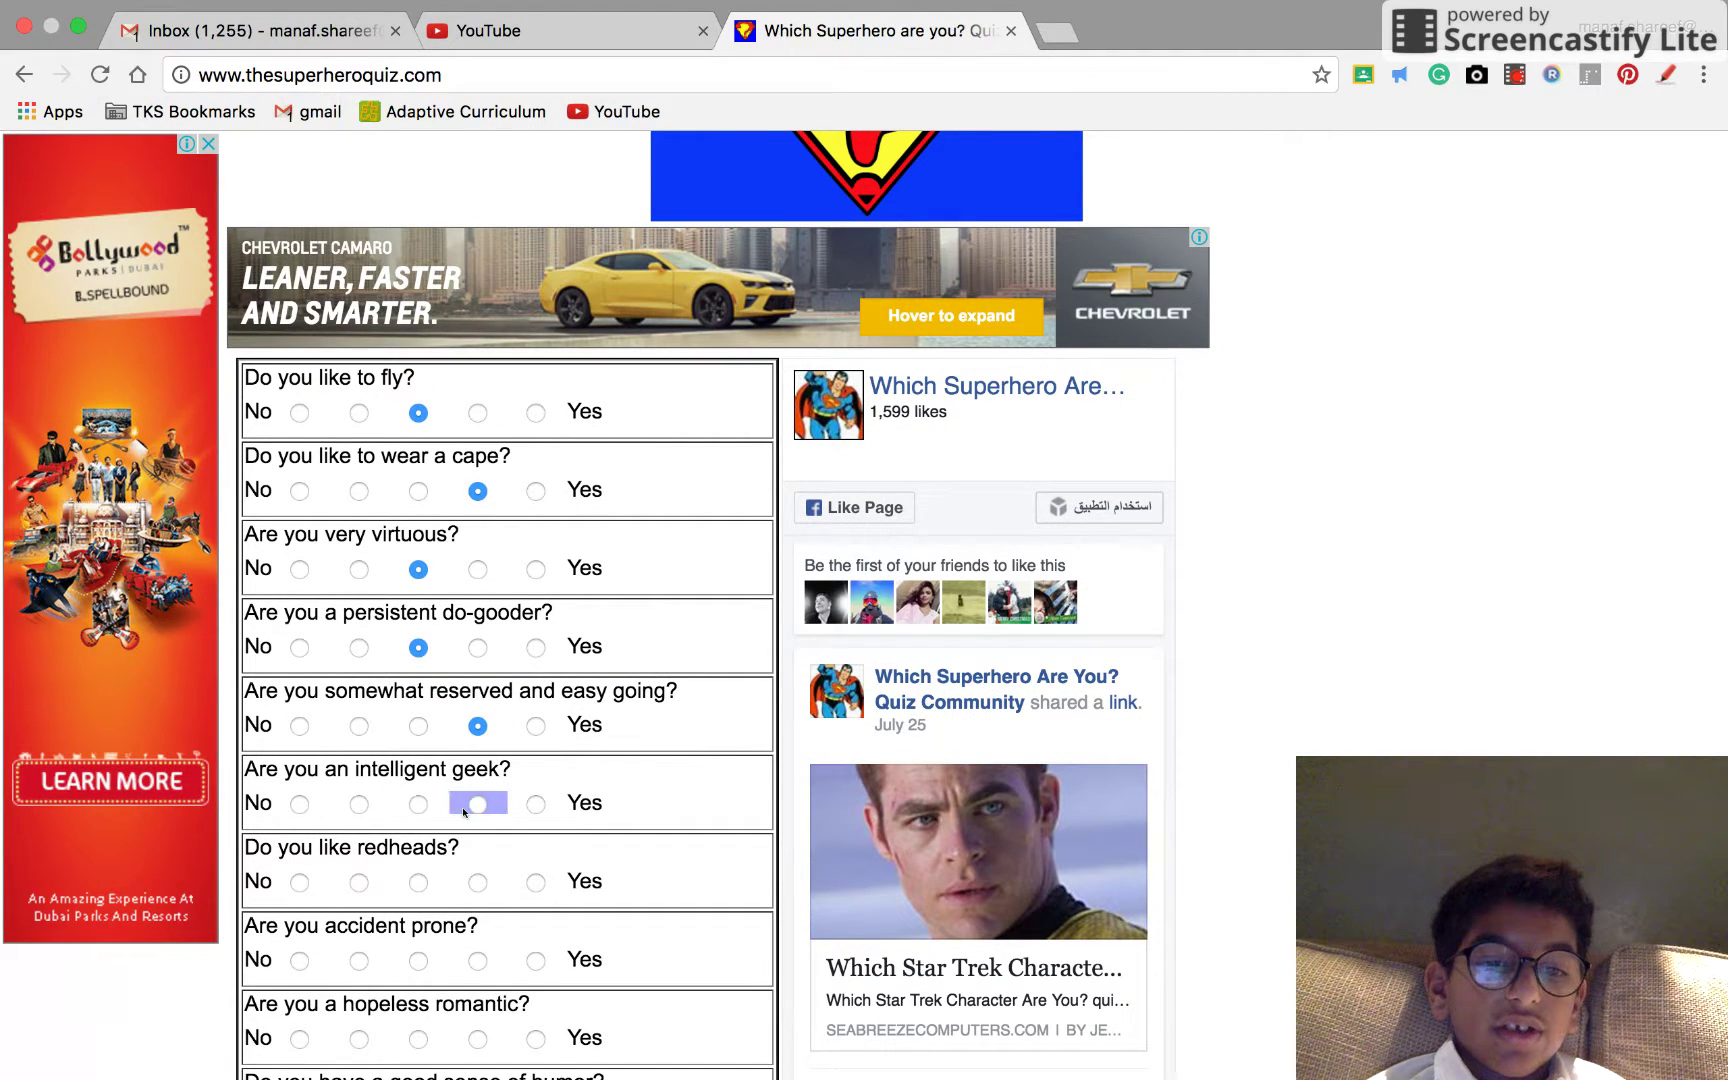
{"action": "left_click", "coordinate": [419, 804]}
{"action": "scroll", "coordinate": [441, 810], "scroll_direction": "down", "scroll_amount": 2}
{"action": "left_click", "coordinate": [360, 740]}
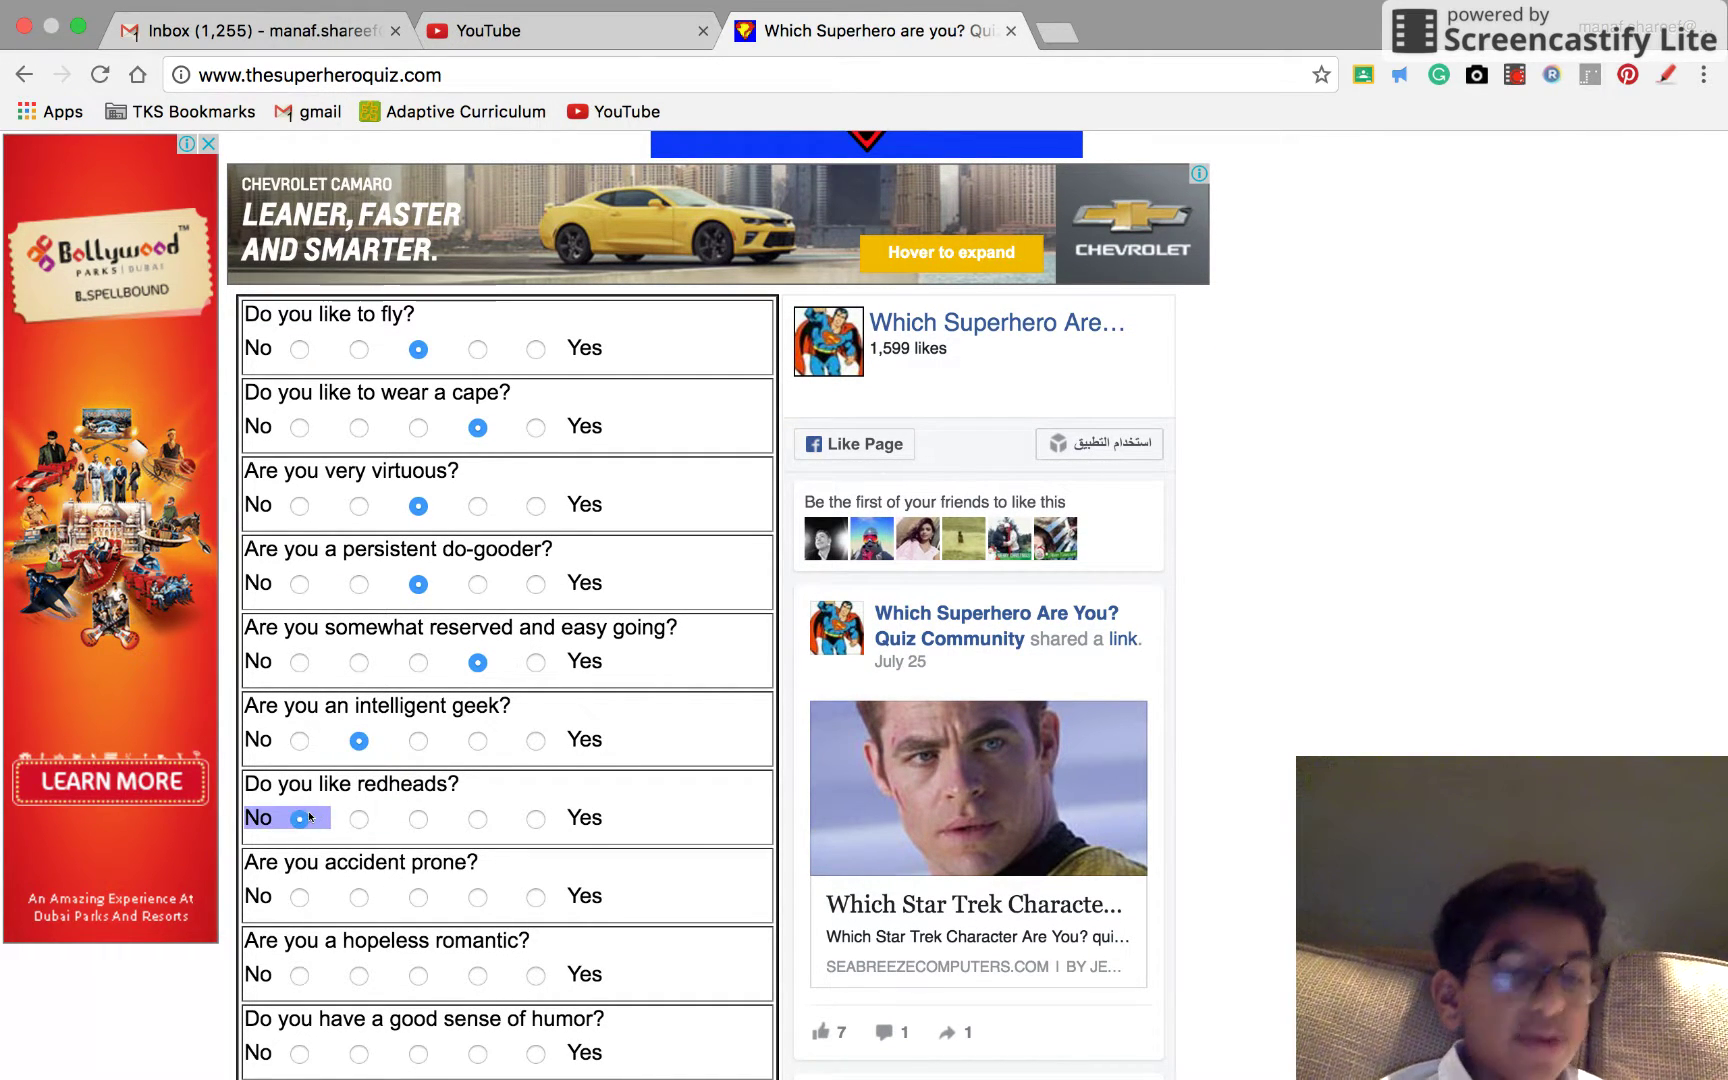
Answer No to redheads, middle to accident prone, leaning no to romantic, and leaning yes to humor.
{"action": "left_click", "coordinate": [298, 818]}
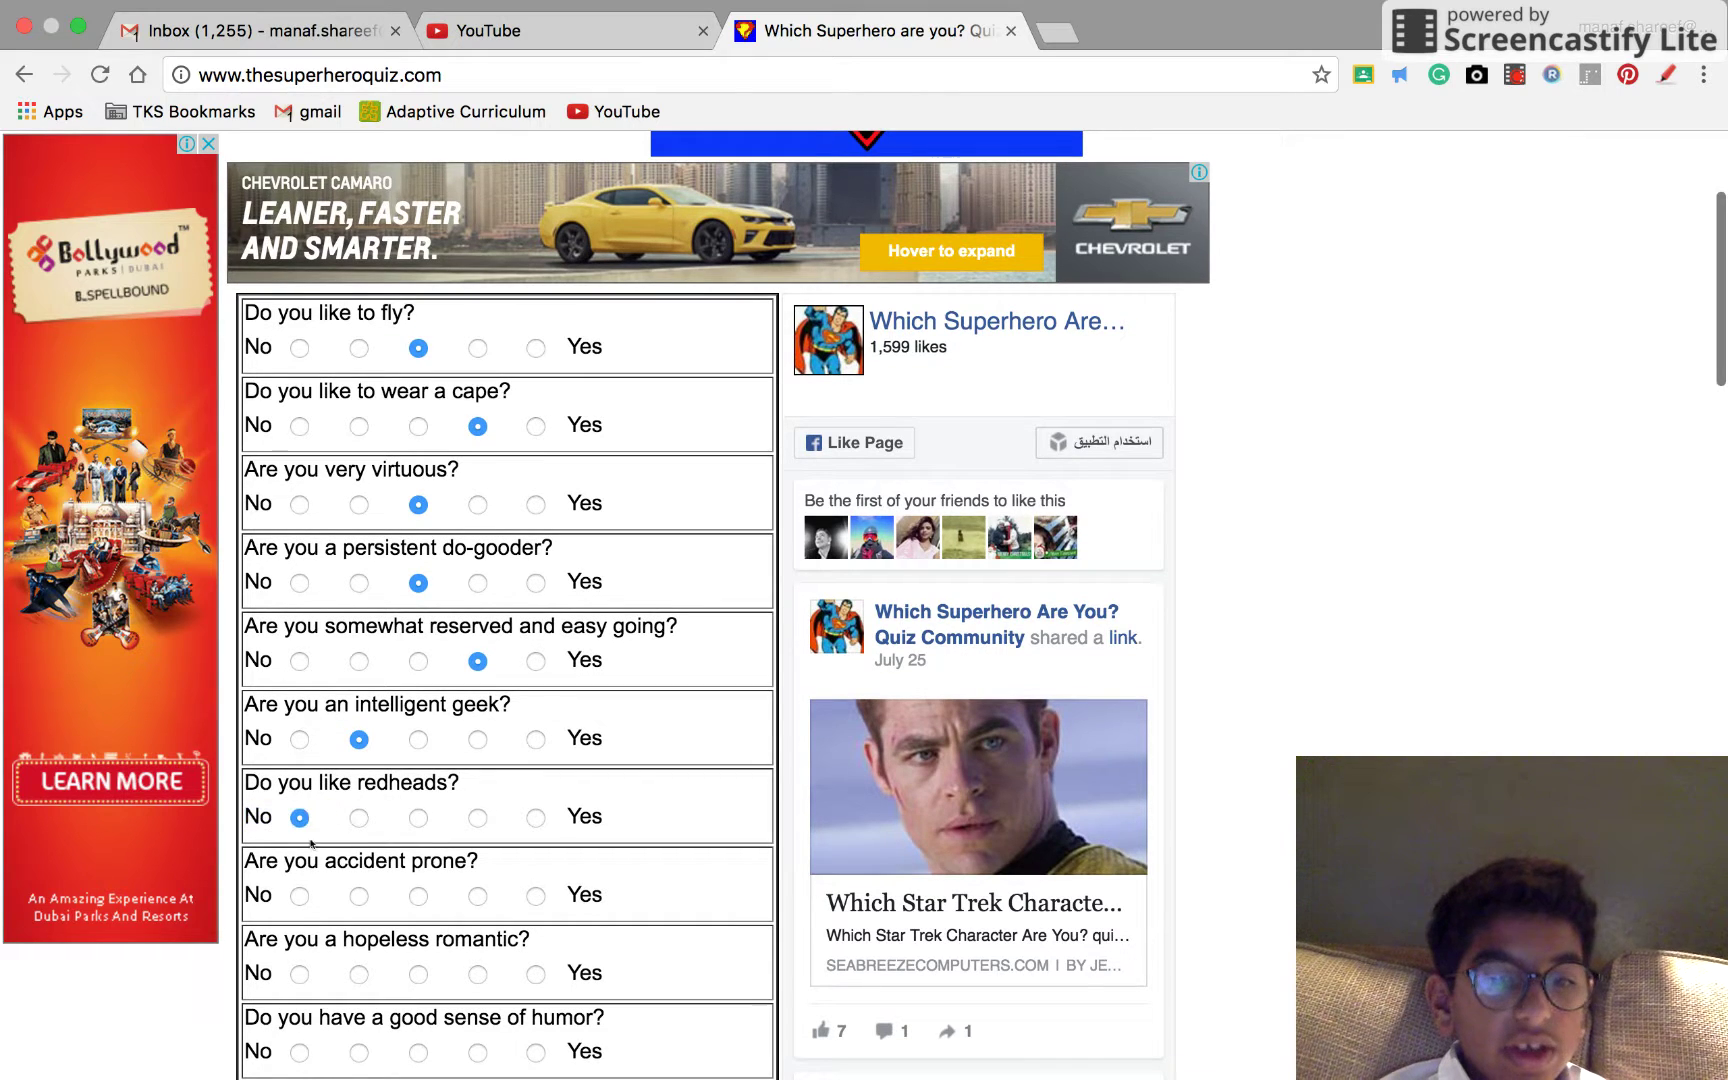
{"action": "left_click", "coordinate": [418, 894]}
{"action": "scroll", "coordinate": [417, 894], "scroll_direction": "down", "scroll_amount": 1}
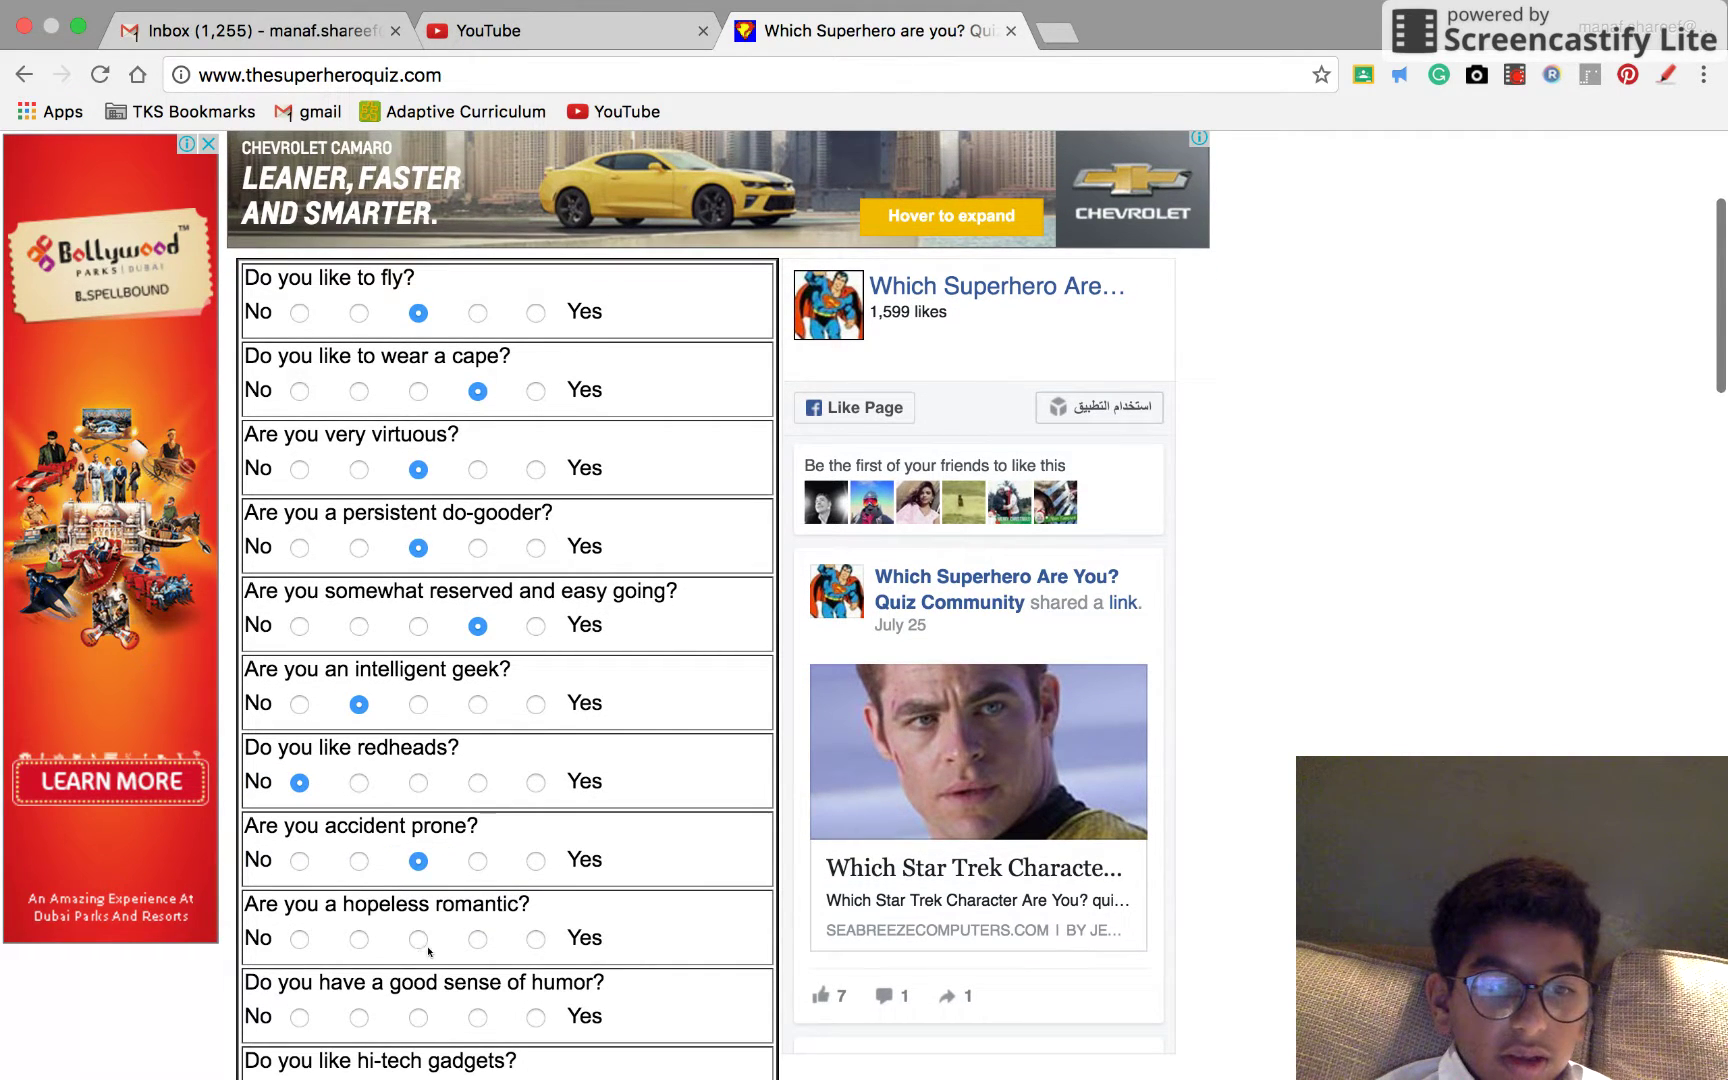
{"action": "left_click", "coordinate": [358, 937]}
{"action": "scroll", "coordinate": [358, 937], "scroll_direction": "down", "scroll_amount": 2}
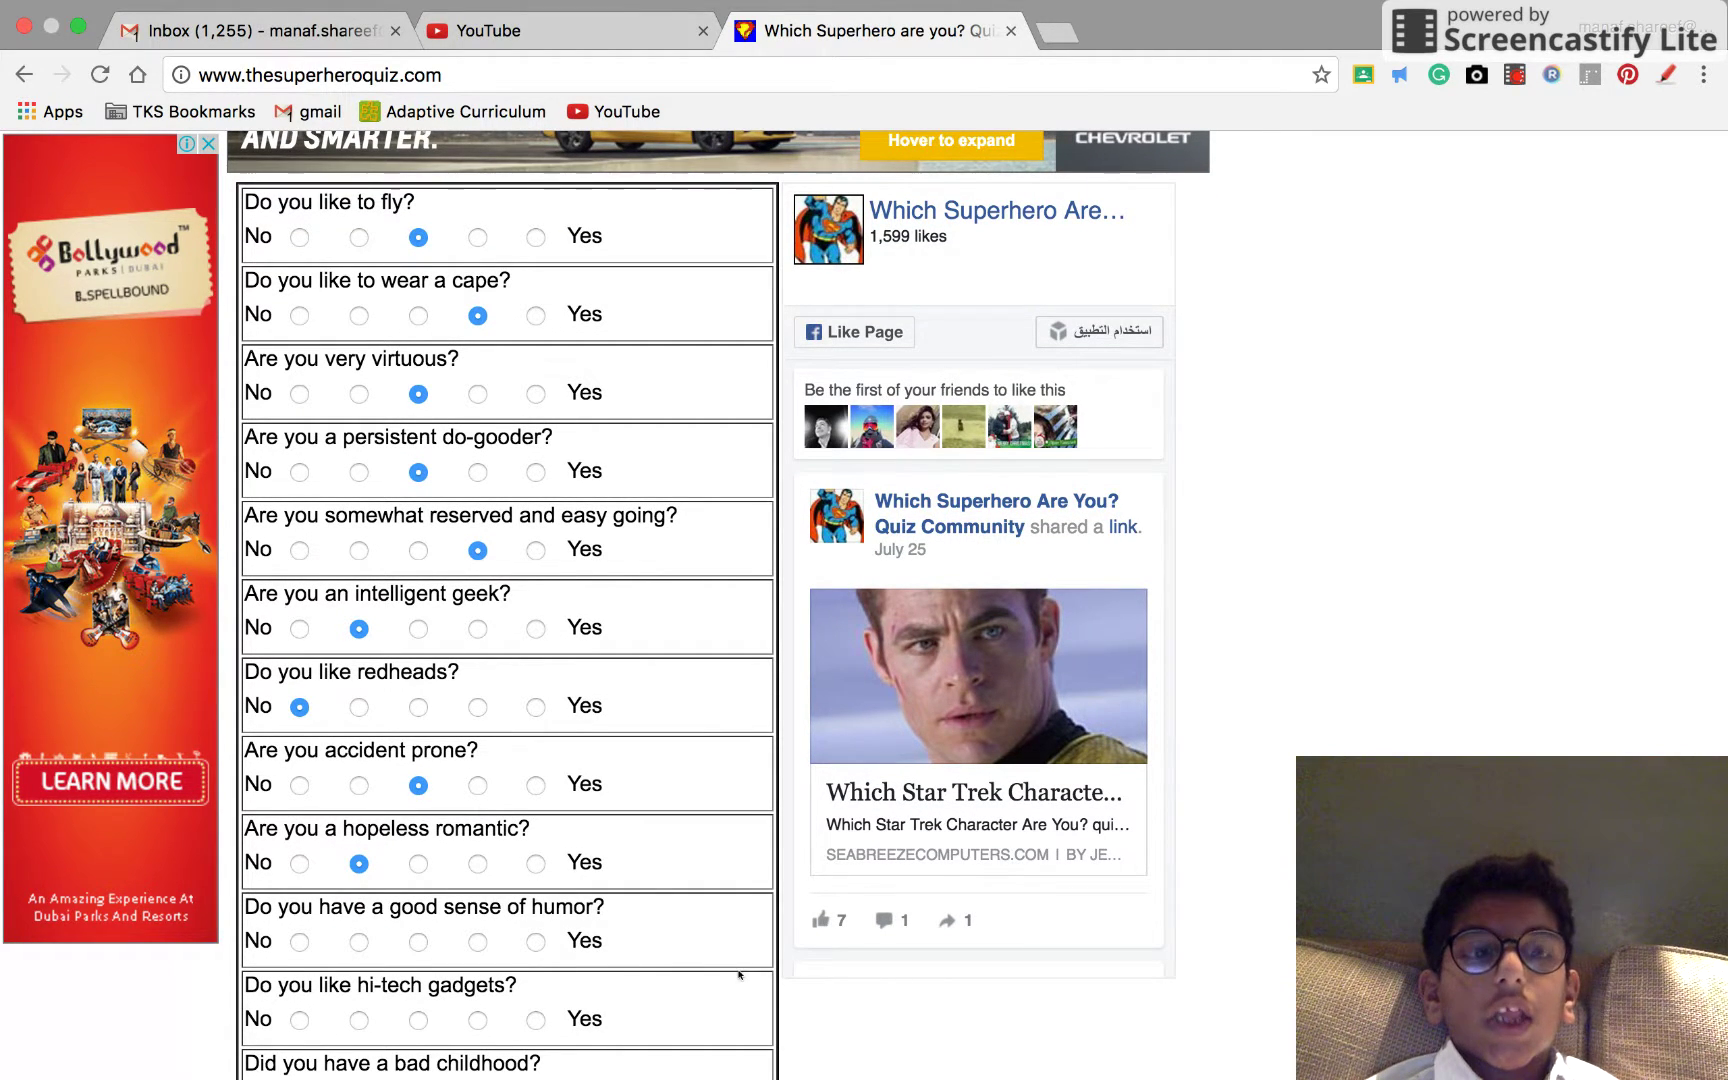
{"action": "left_click", "coordinate": [477, 940]}
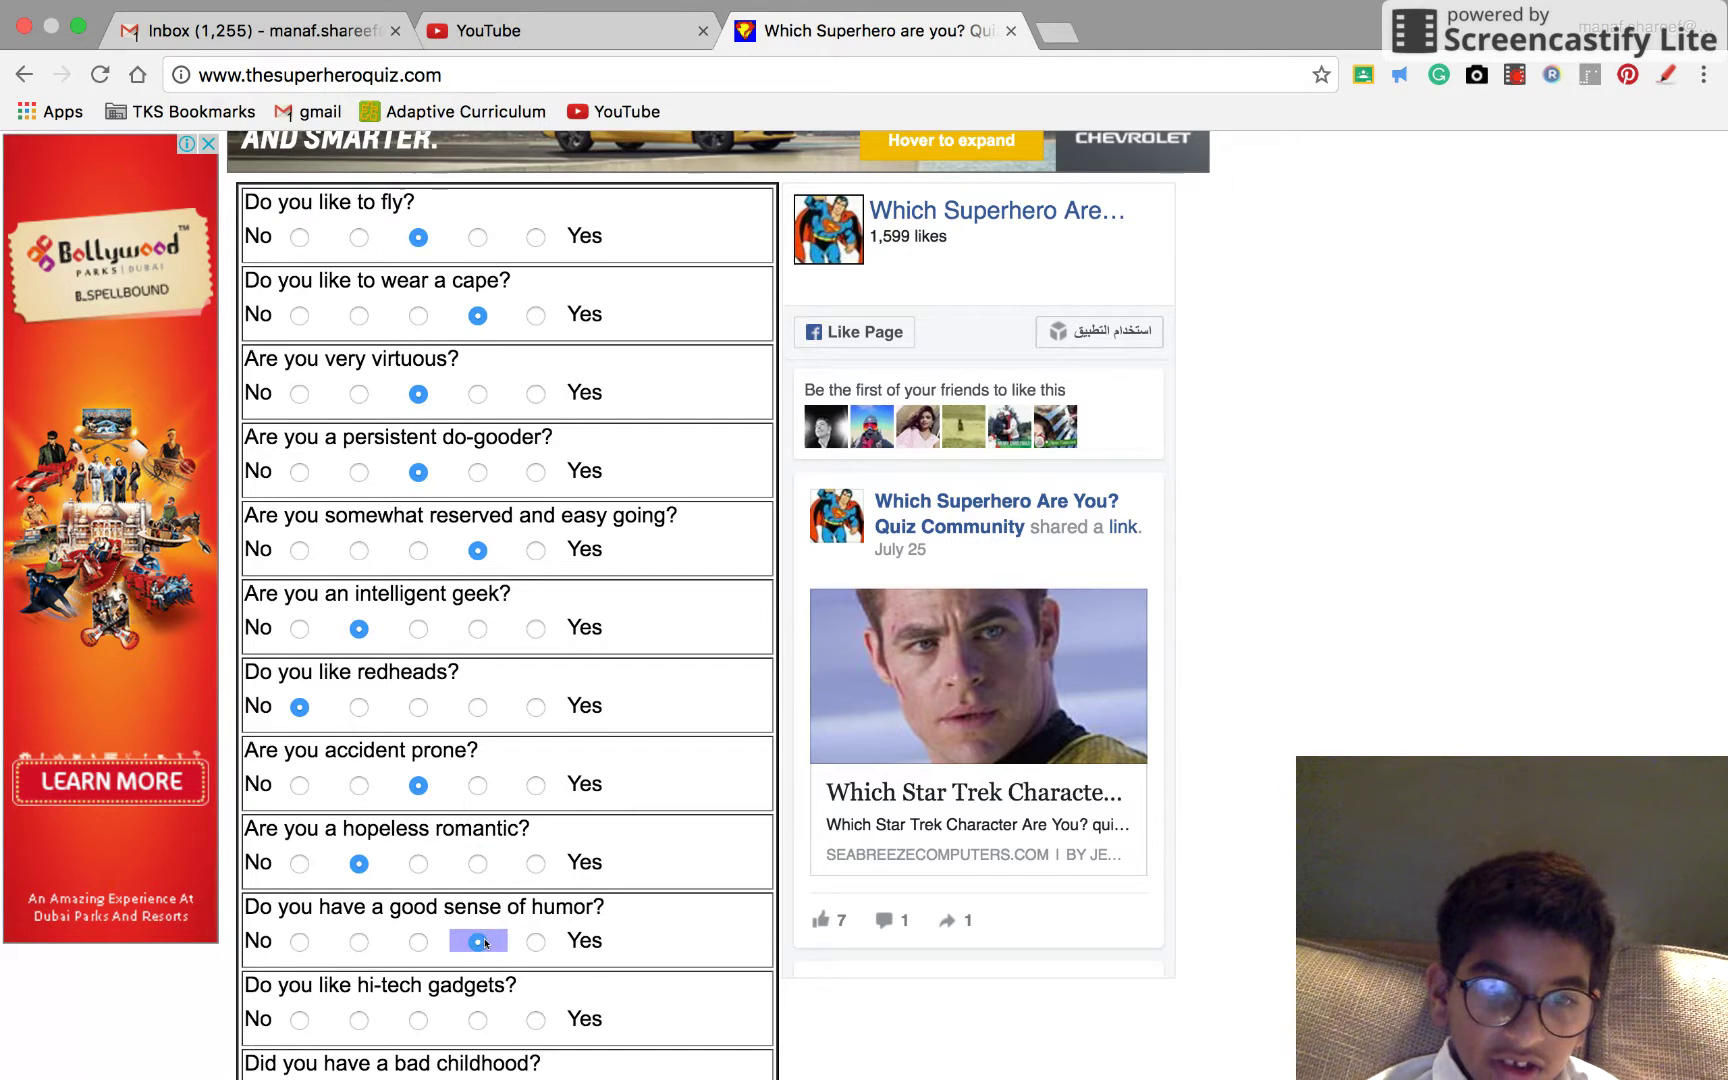
{"action": "scroll", "coordinate": [477, 945], "scroll_direction": "down", "scroll_amount": 2}
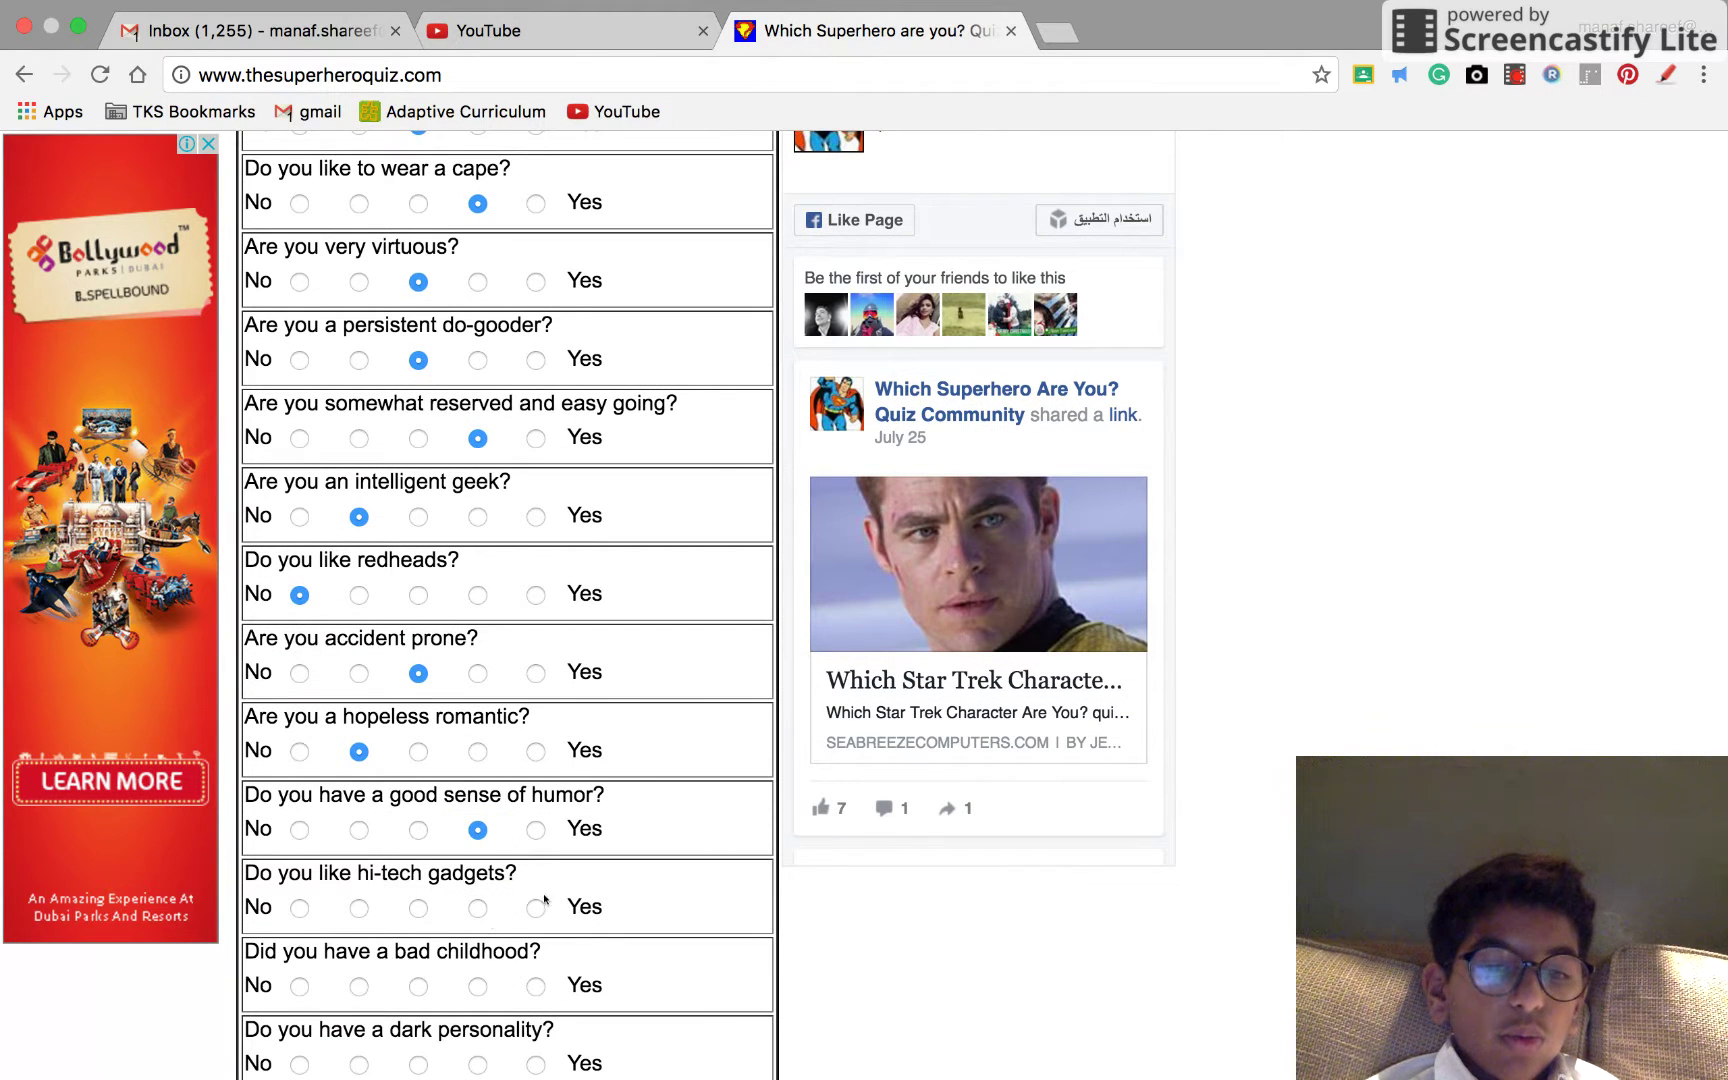
Answer Yes to gadgets and body comfort, and No to bad childhood, dark personality, thongs, long hair.
{"action": "left_click", "coordinate": [537, 906]}
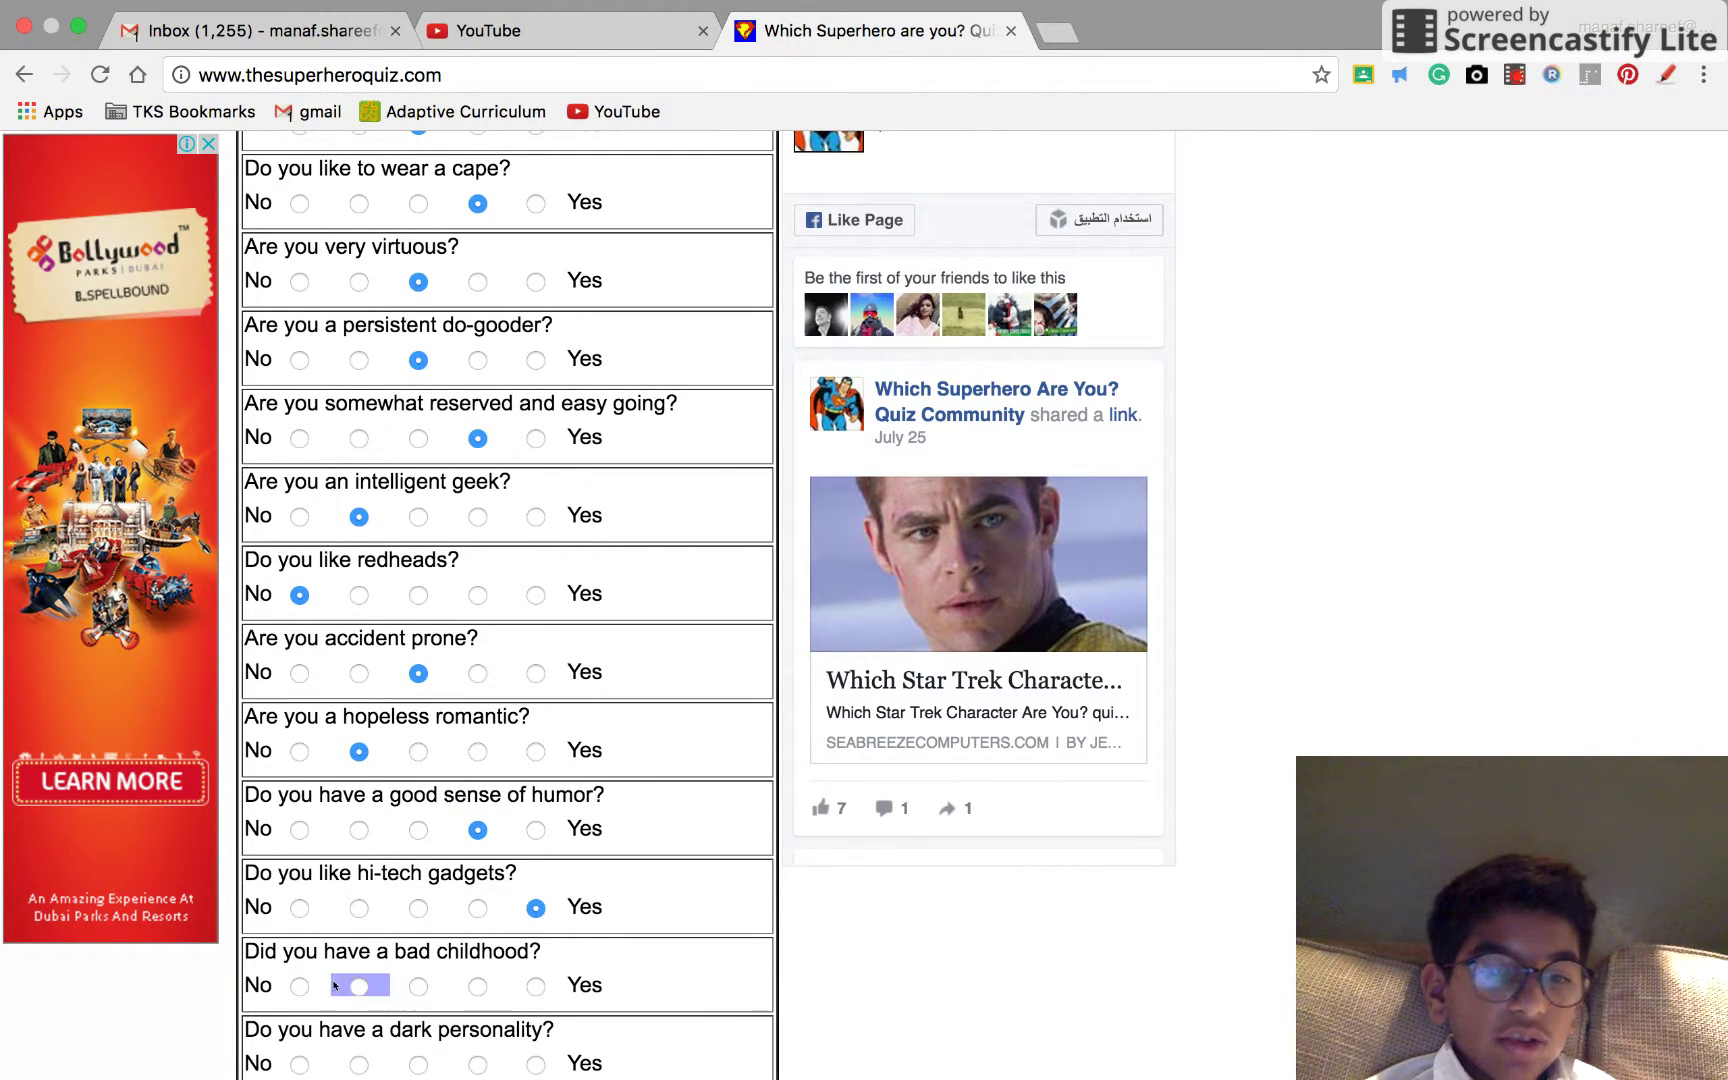
{"action": "left_click", "coordinate": [300, 986]}
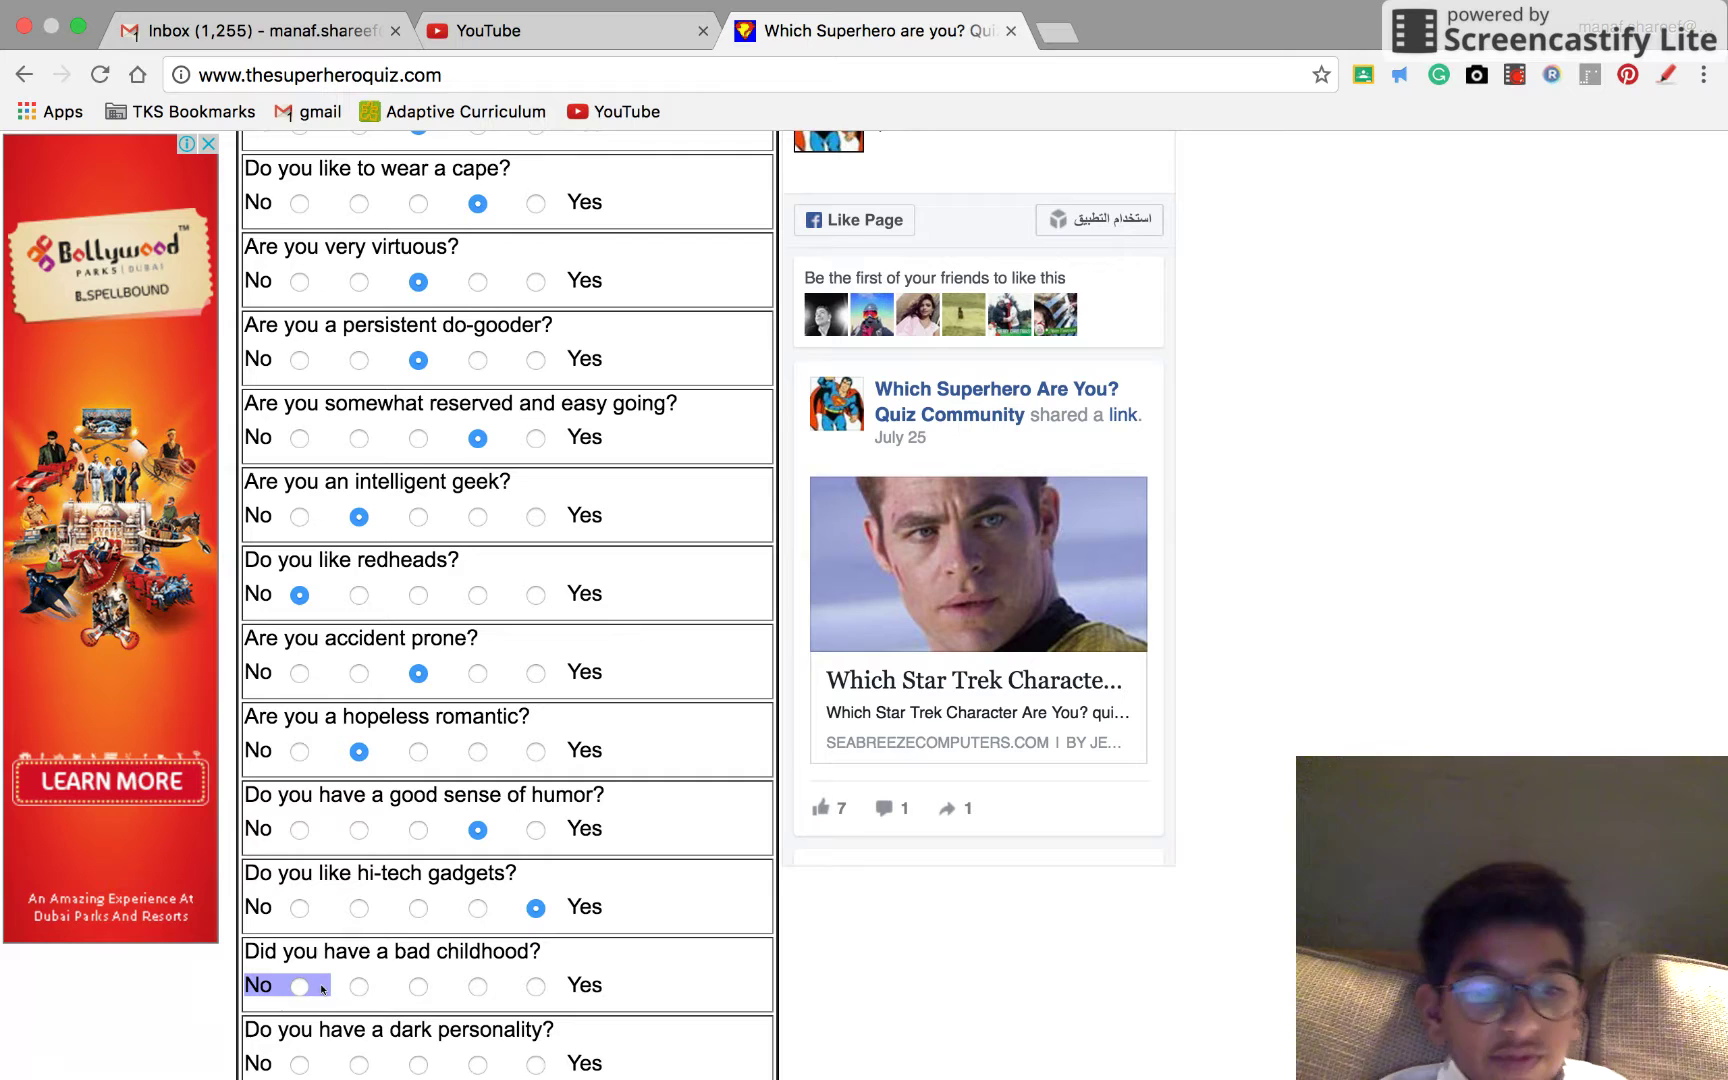
{"action": "left_click", "coordinate": [319, 987]}
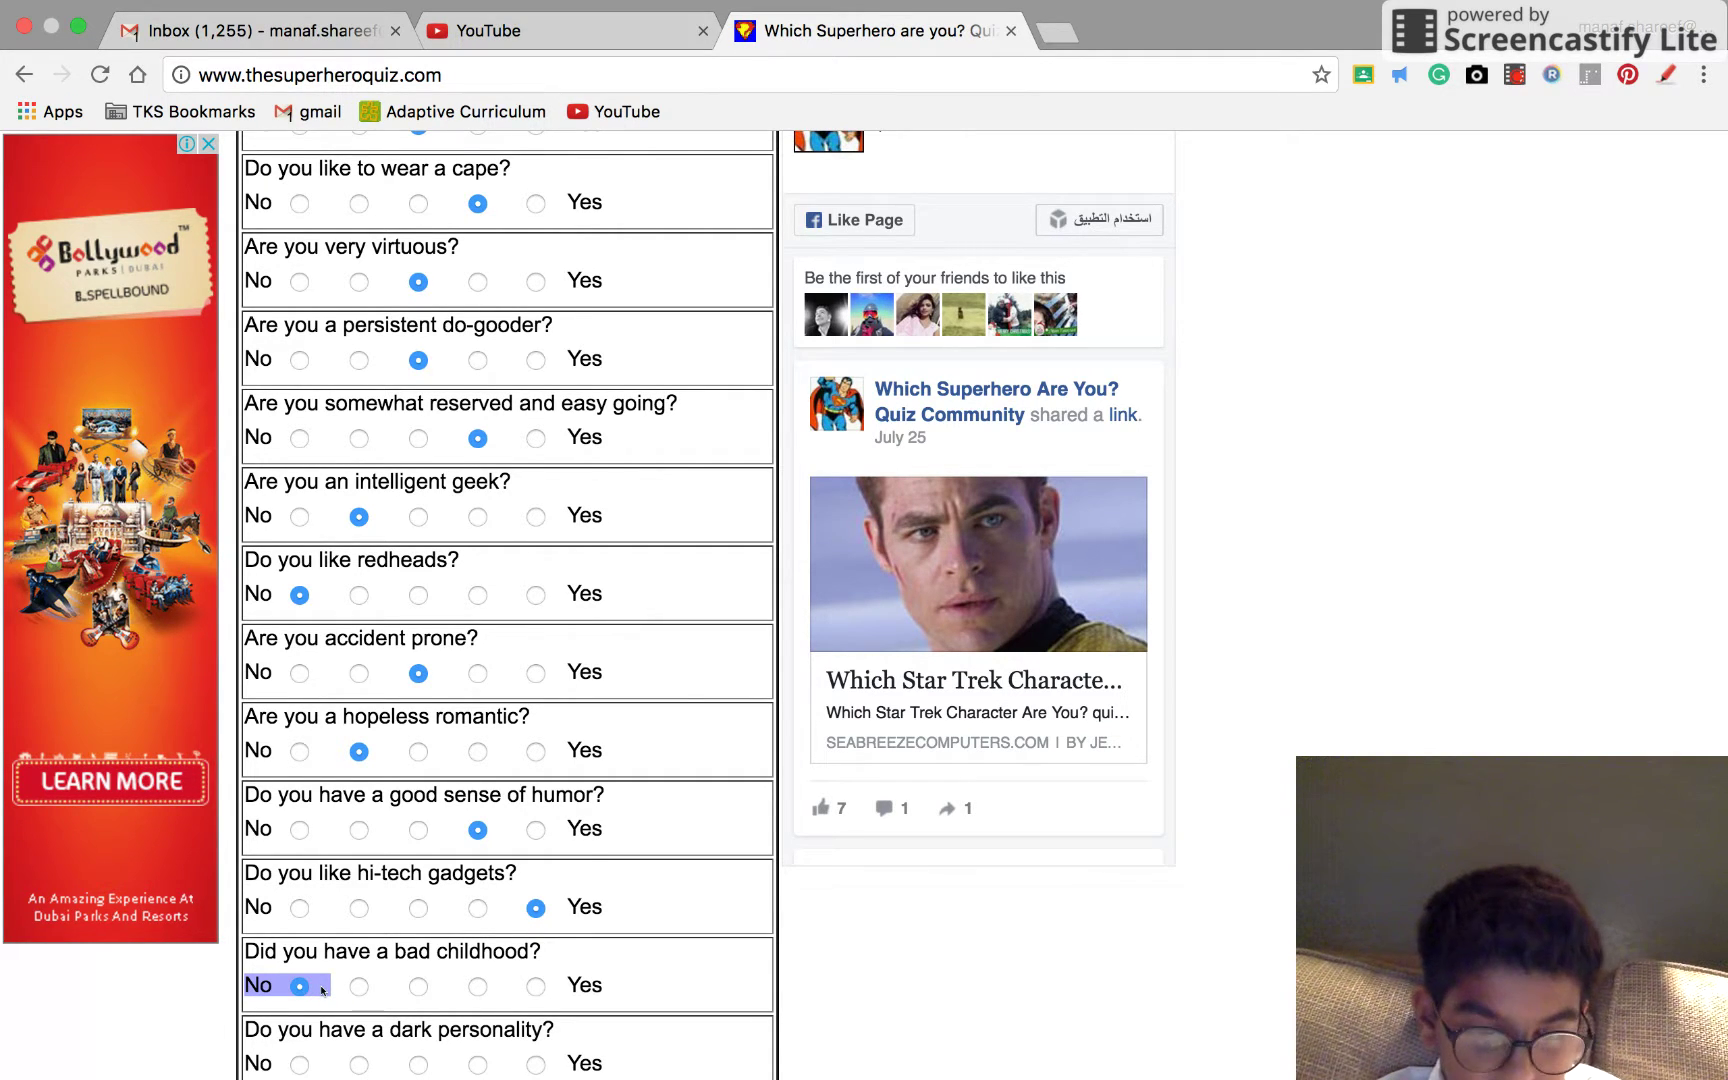
{"action": "scroll", "coordinate": [321, 987], "scroll_direction": "down", "scroll_amount": 2}
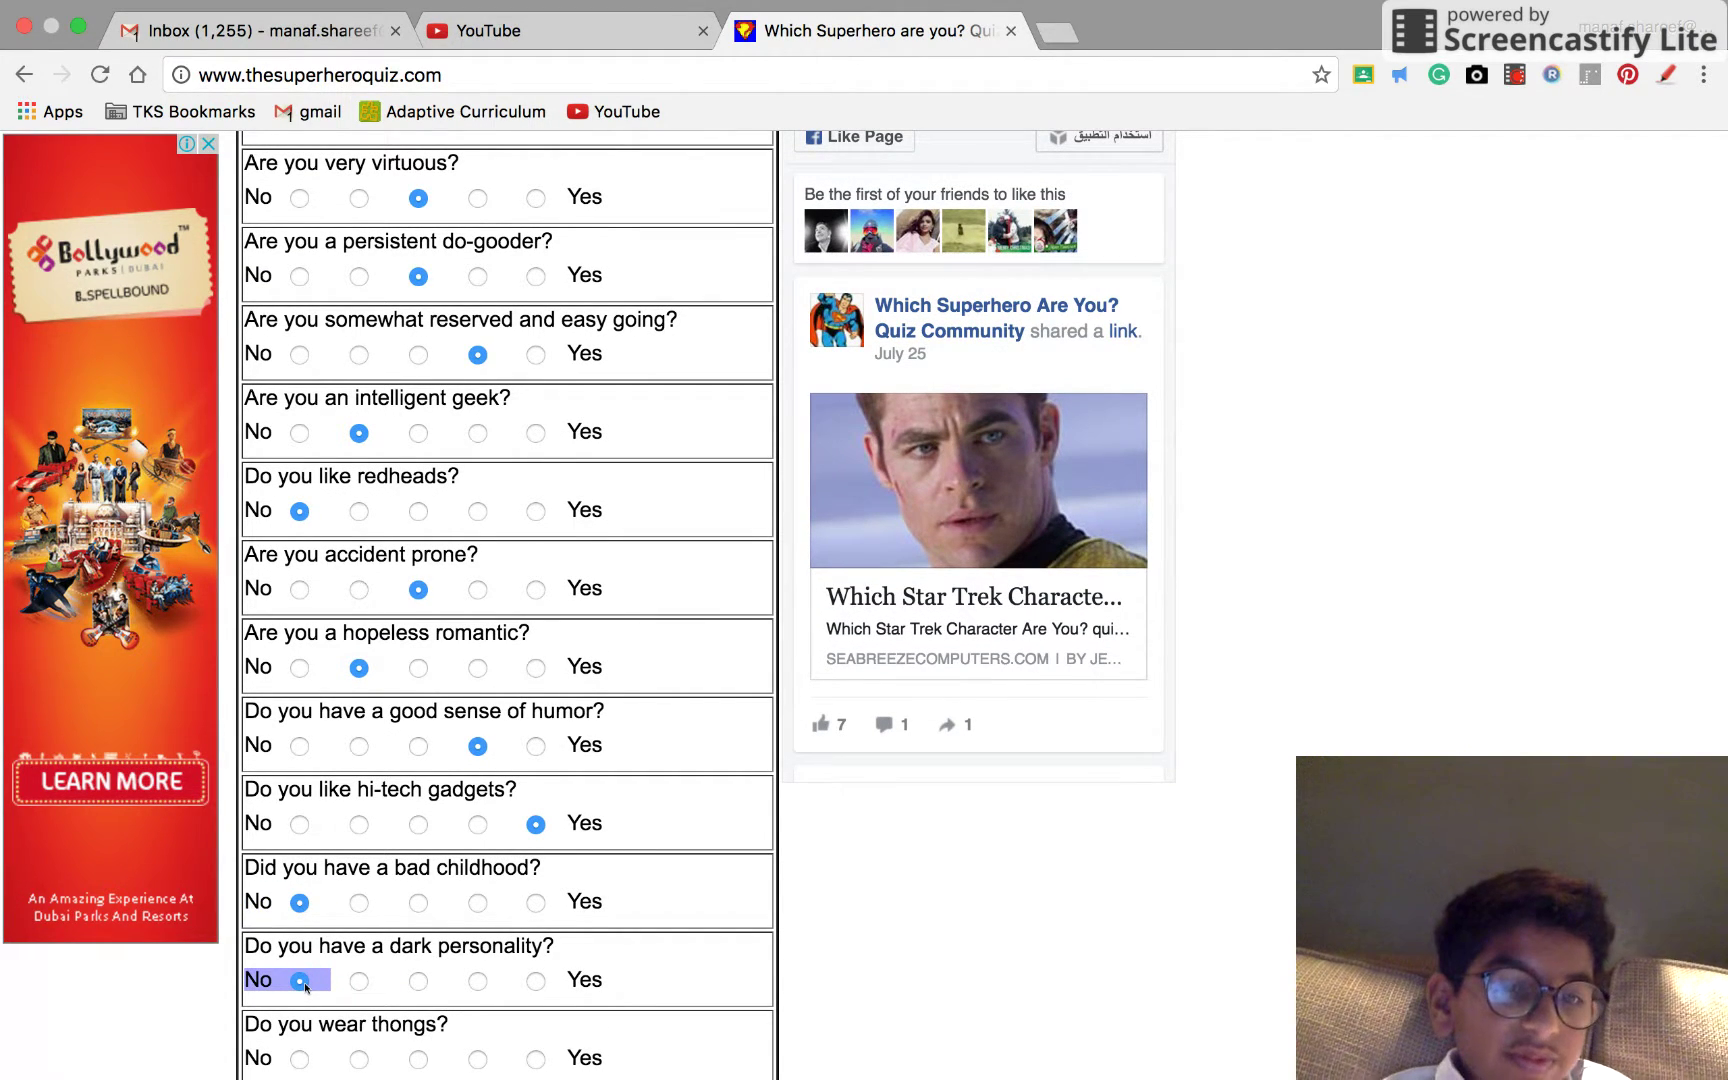
{"action": "left_click", "coordinate": [299, 980]}
{"action": "scroll", "coordinate": [310, 999], "scroll_direction": "down", "scroll_amount": 1}
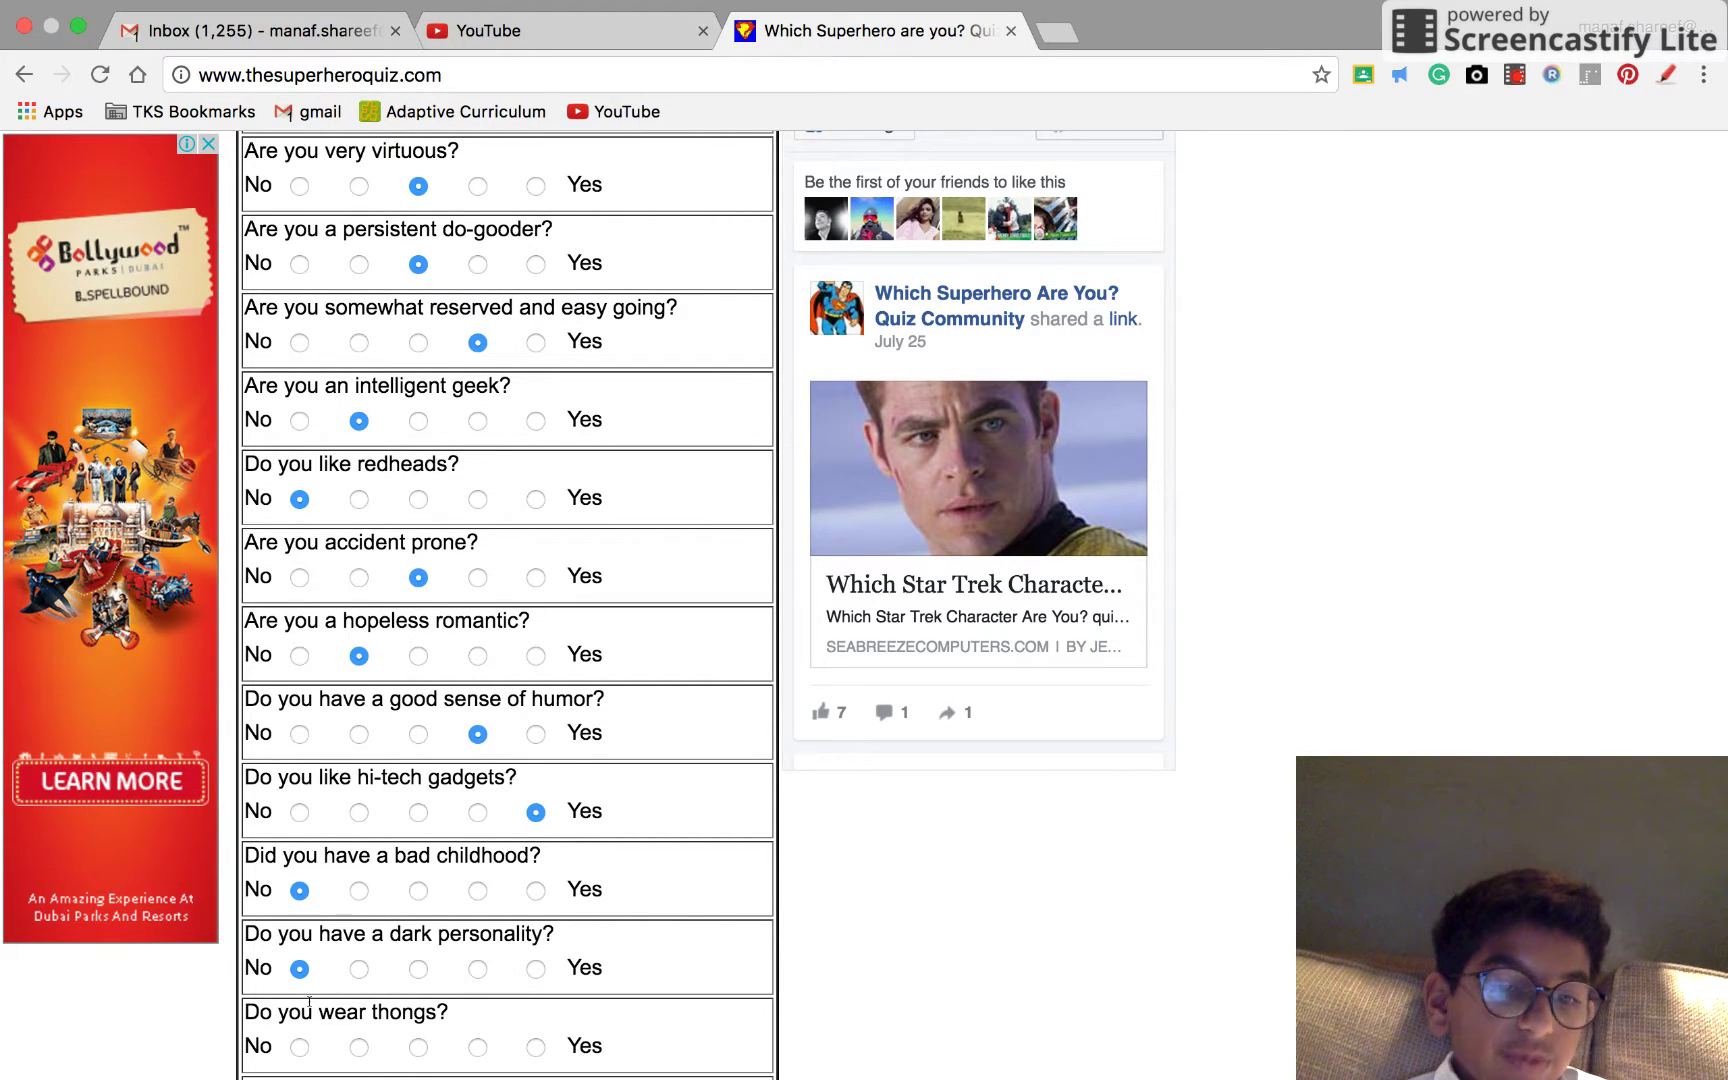
{"action": "scroll", "coordinate": [311, 1006], "scroll_direction": "down", "scroll_amount": 2}
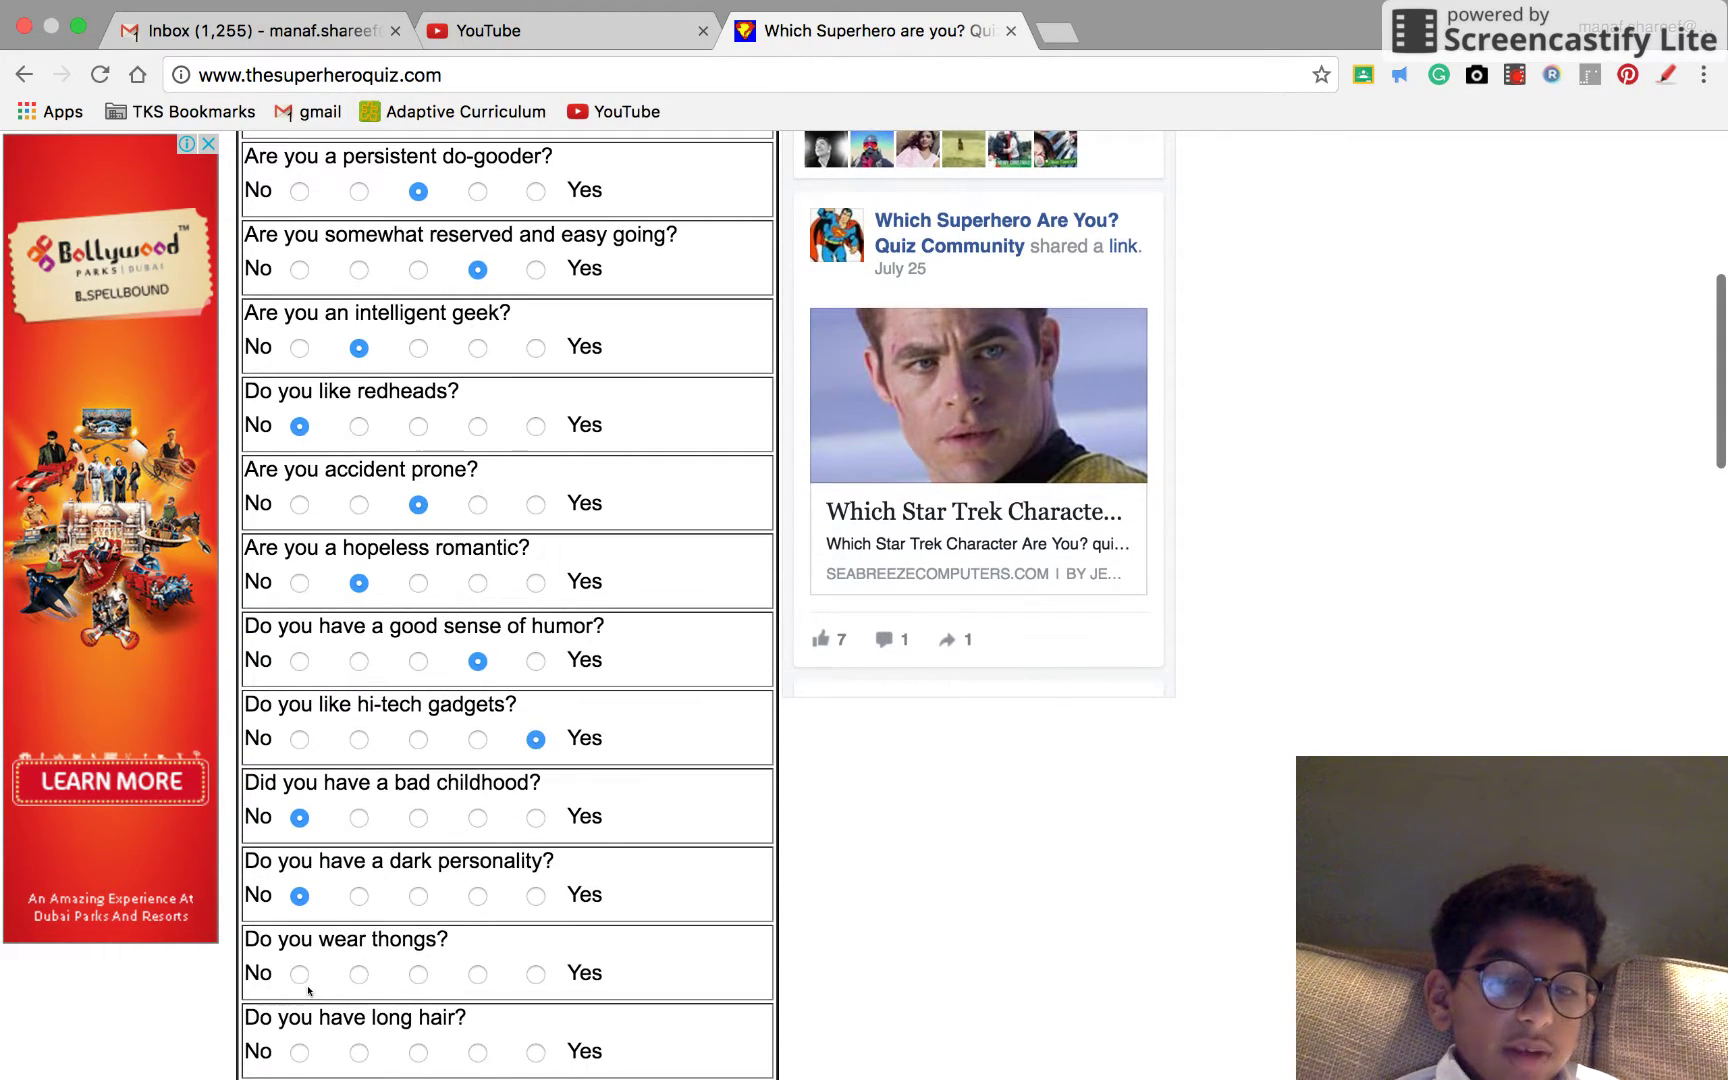
{"action": "left_click", "coordinate": [298, 974]}
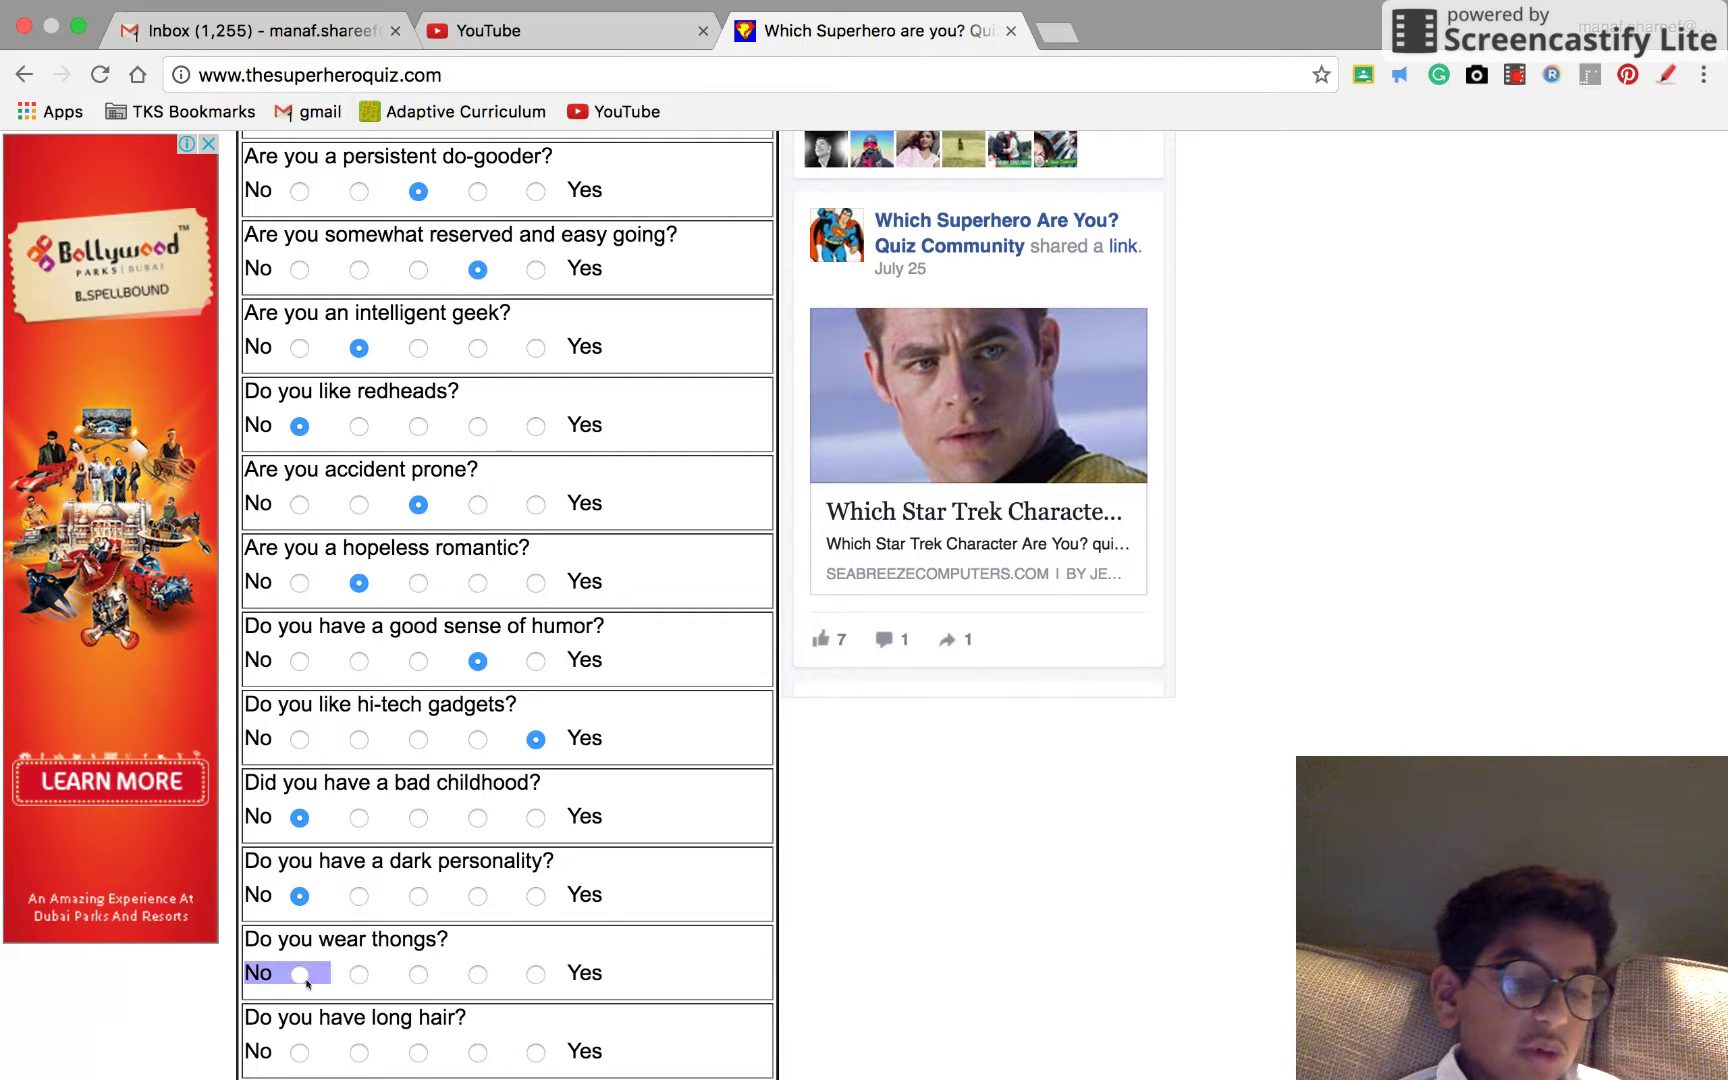
{"action": "scroll", "coordinate": [308, 989], "scroll_direction": "down", "scroll_amount": 2}
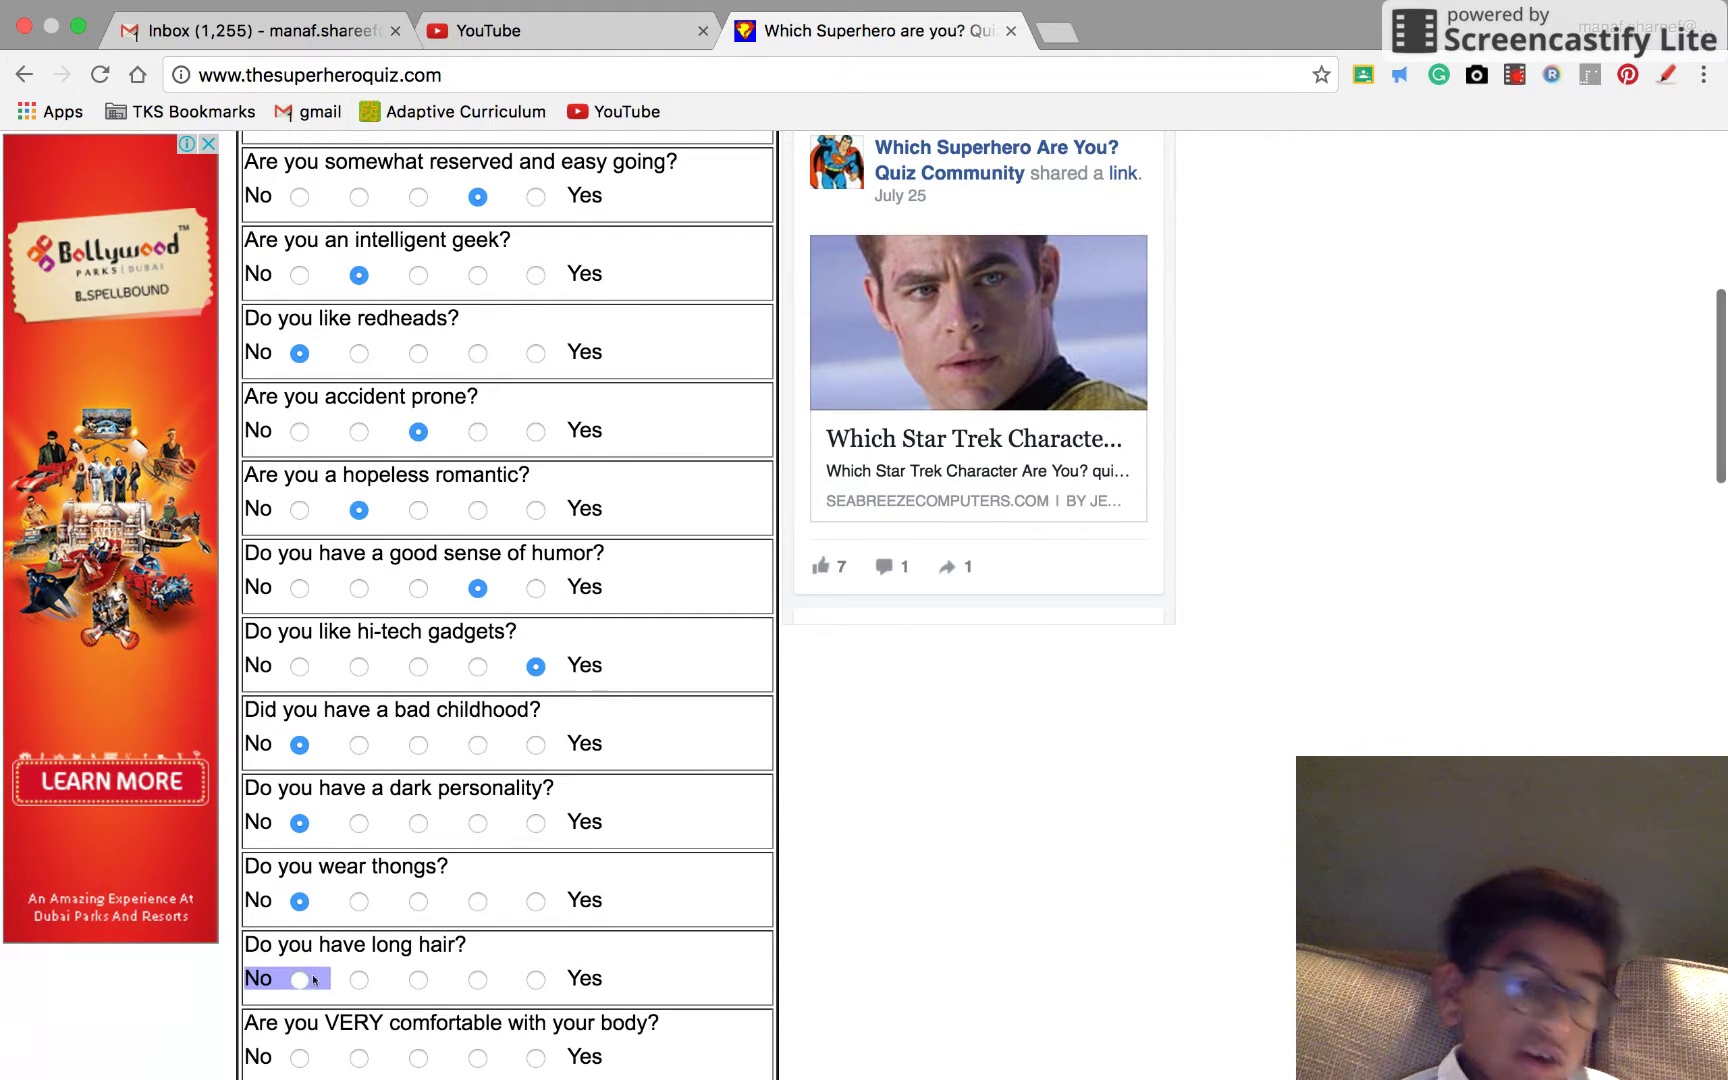
{"action": "left_click", "coordinate": [298, 977]}
{"action": "scroll", "coordinate": [305, 978], "scroll_direction": "down", "scroll_amount": 1}
{"action": "scroll", "coordinate": [305, 978], "scroll_direction": "down", "scroll_amount": 1}
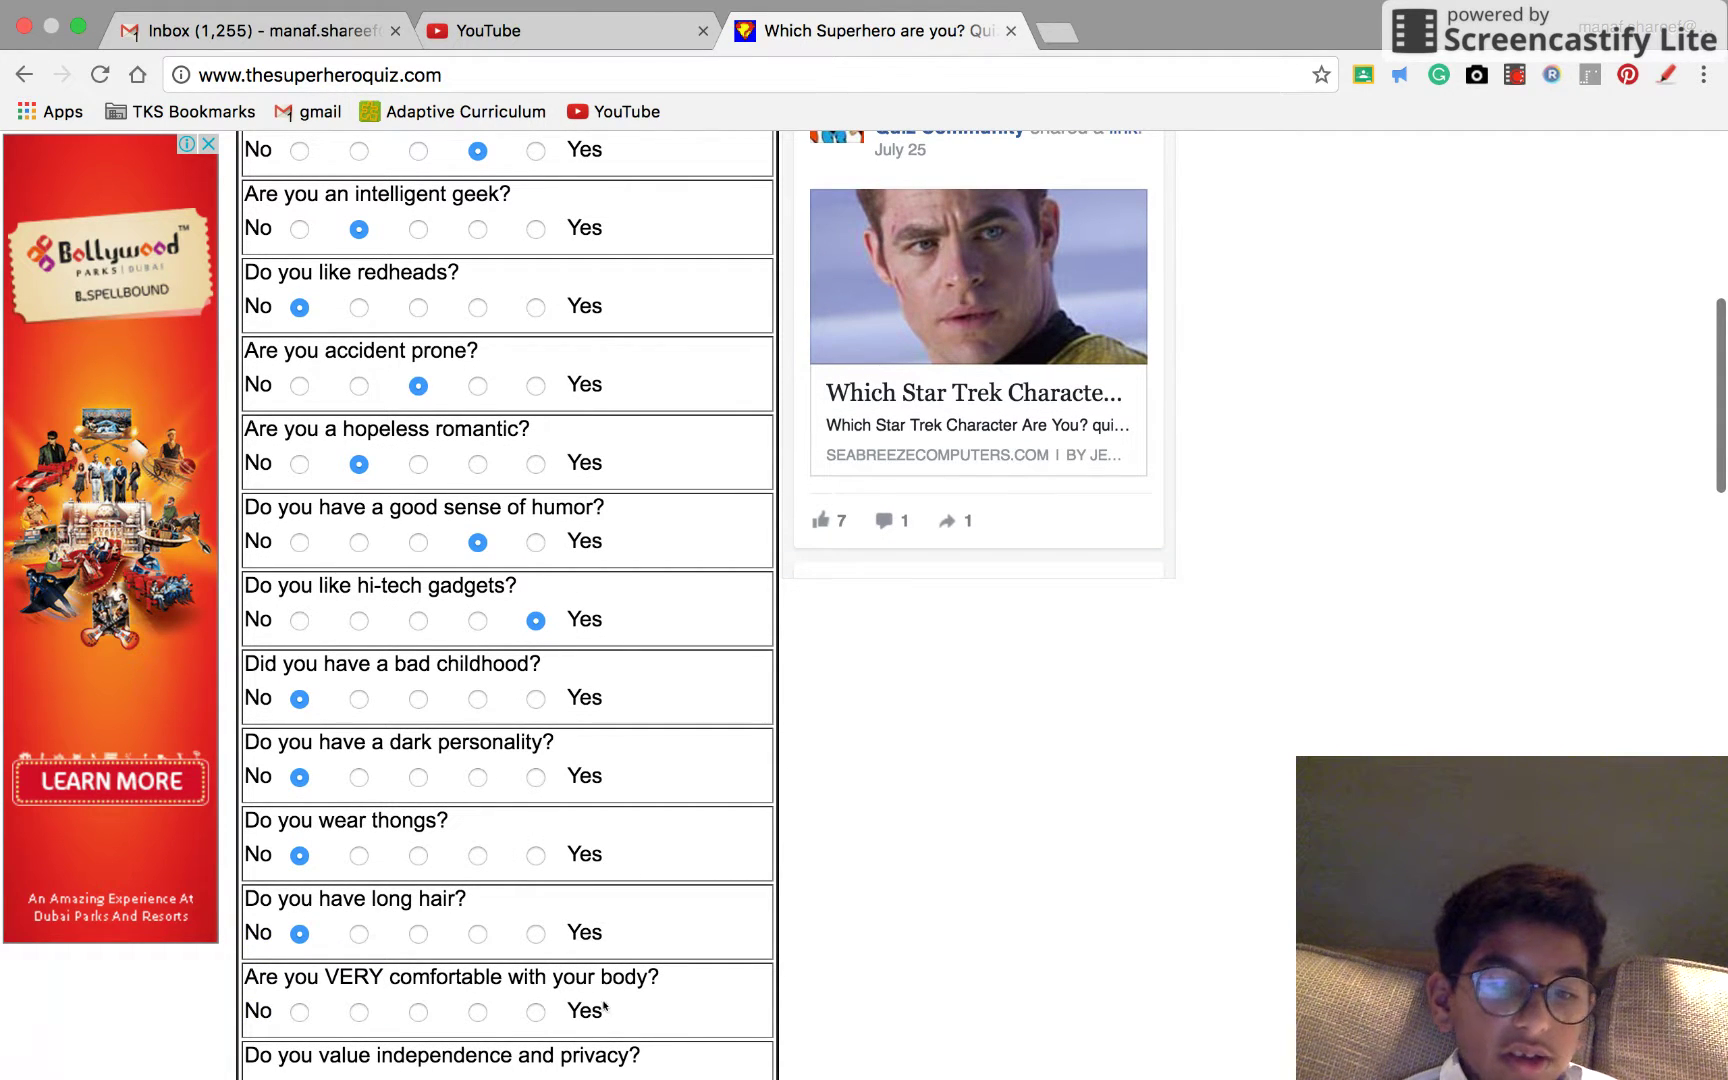
{"action": "left_click", "coordinate": [536, 1012]}
{"action": "scroll", "coordinate": [537, 1011], "scroll_direction": "down", "scroll_amount": 2}
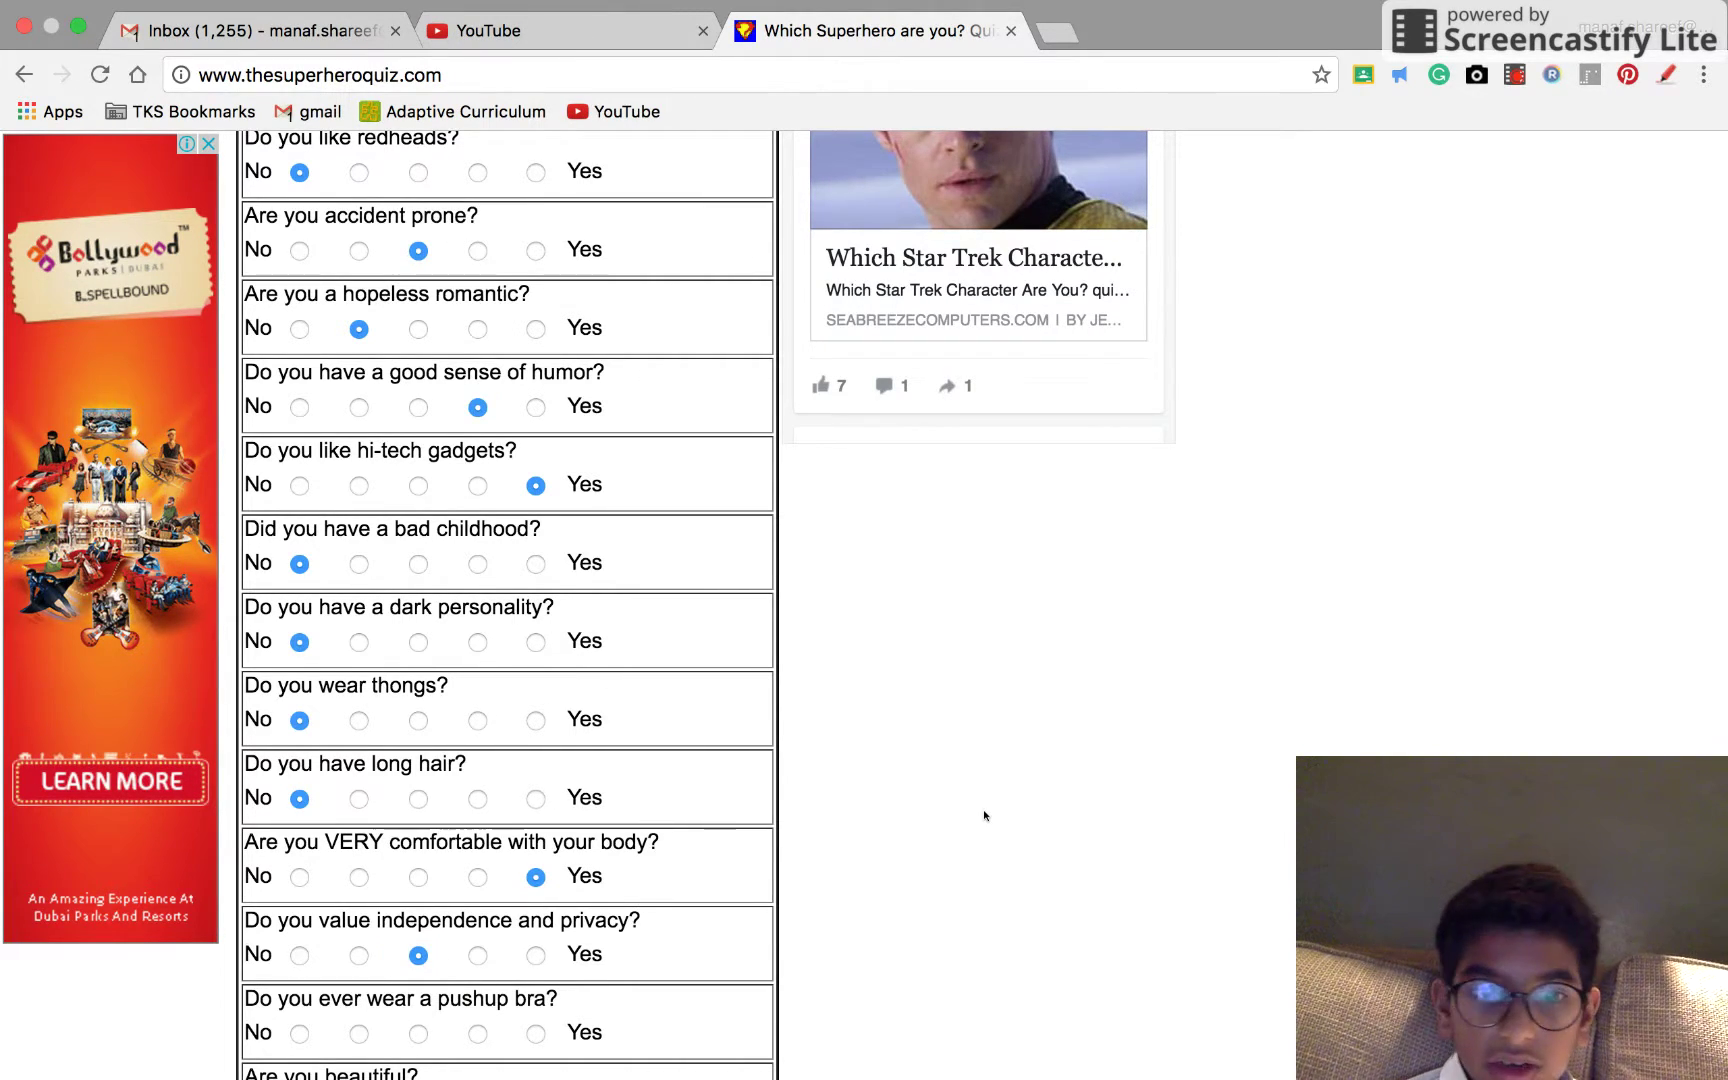
{"action": "scroll", "coordinate": [985, 816], "scroll_direction": "down", "scroll_amount": 5}
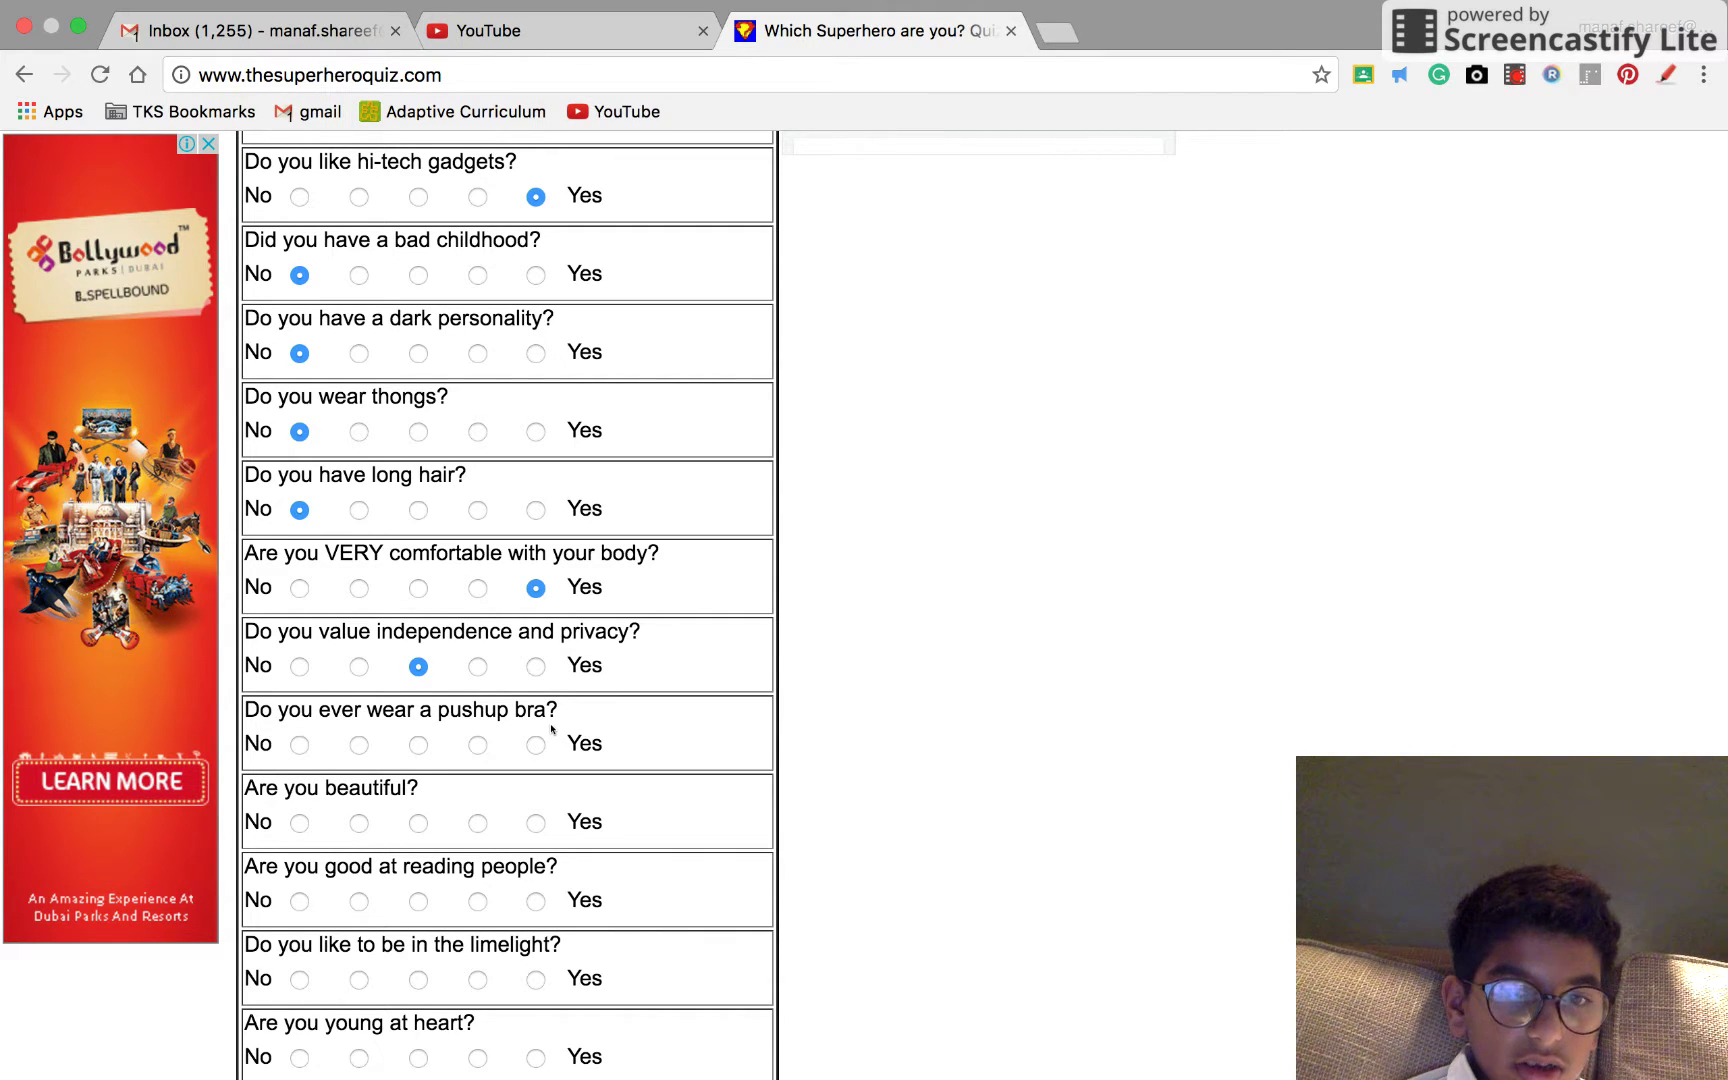
Mark the pushup bra question No and 'Are you beautiful?' Yes, then clear the stray highlight.
{"action": "left_click", "coordinate": [299, 743]}
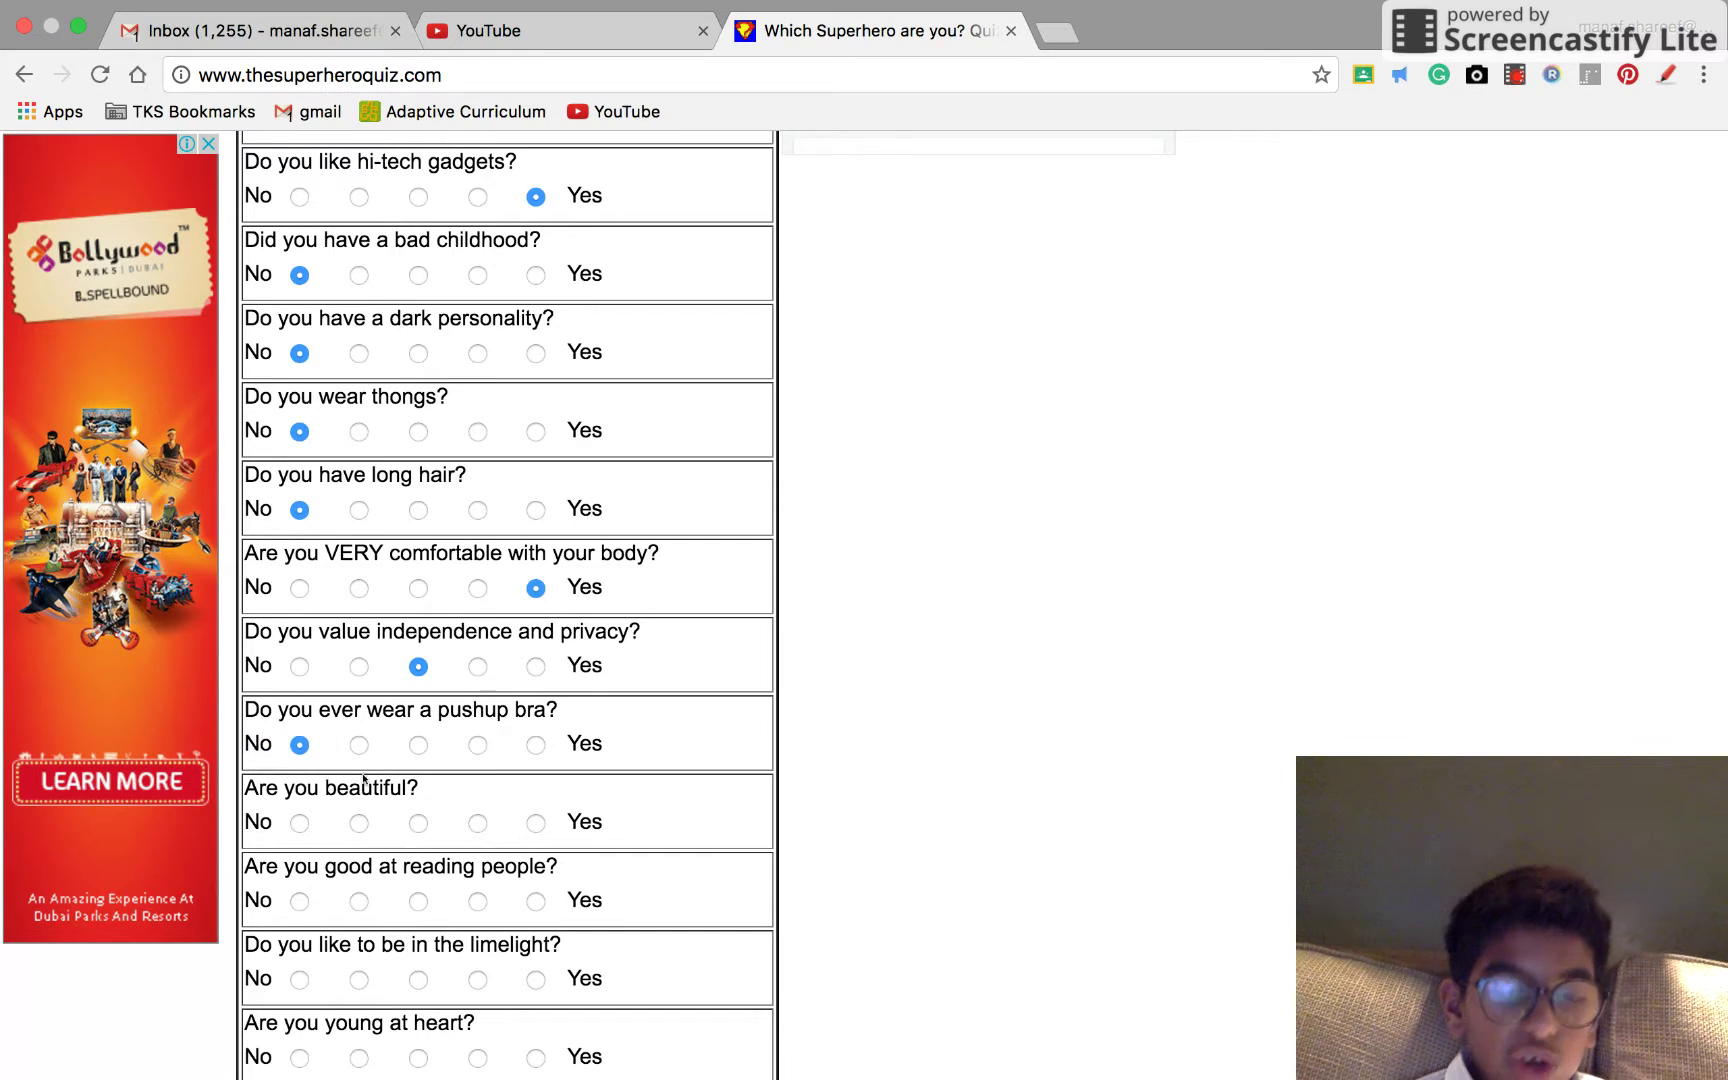
{"action": "left_click_drag", "start_coordinate": [510, 822], "coordinate": [602, 821]}
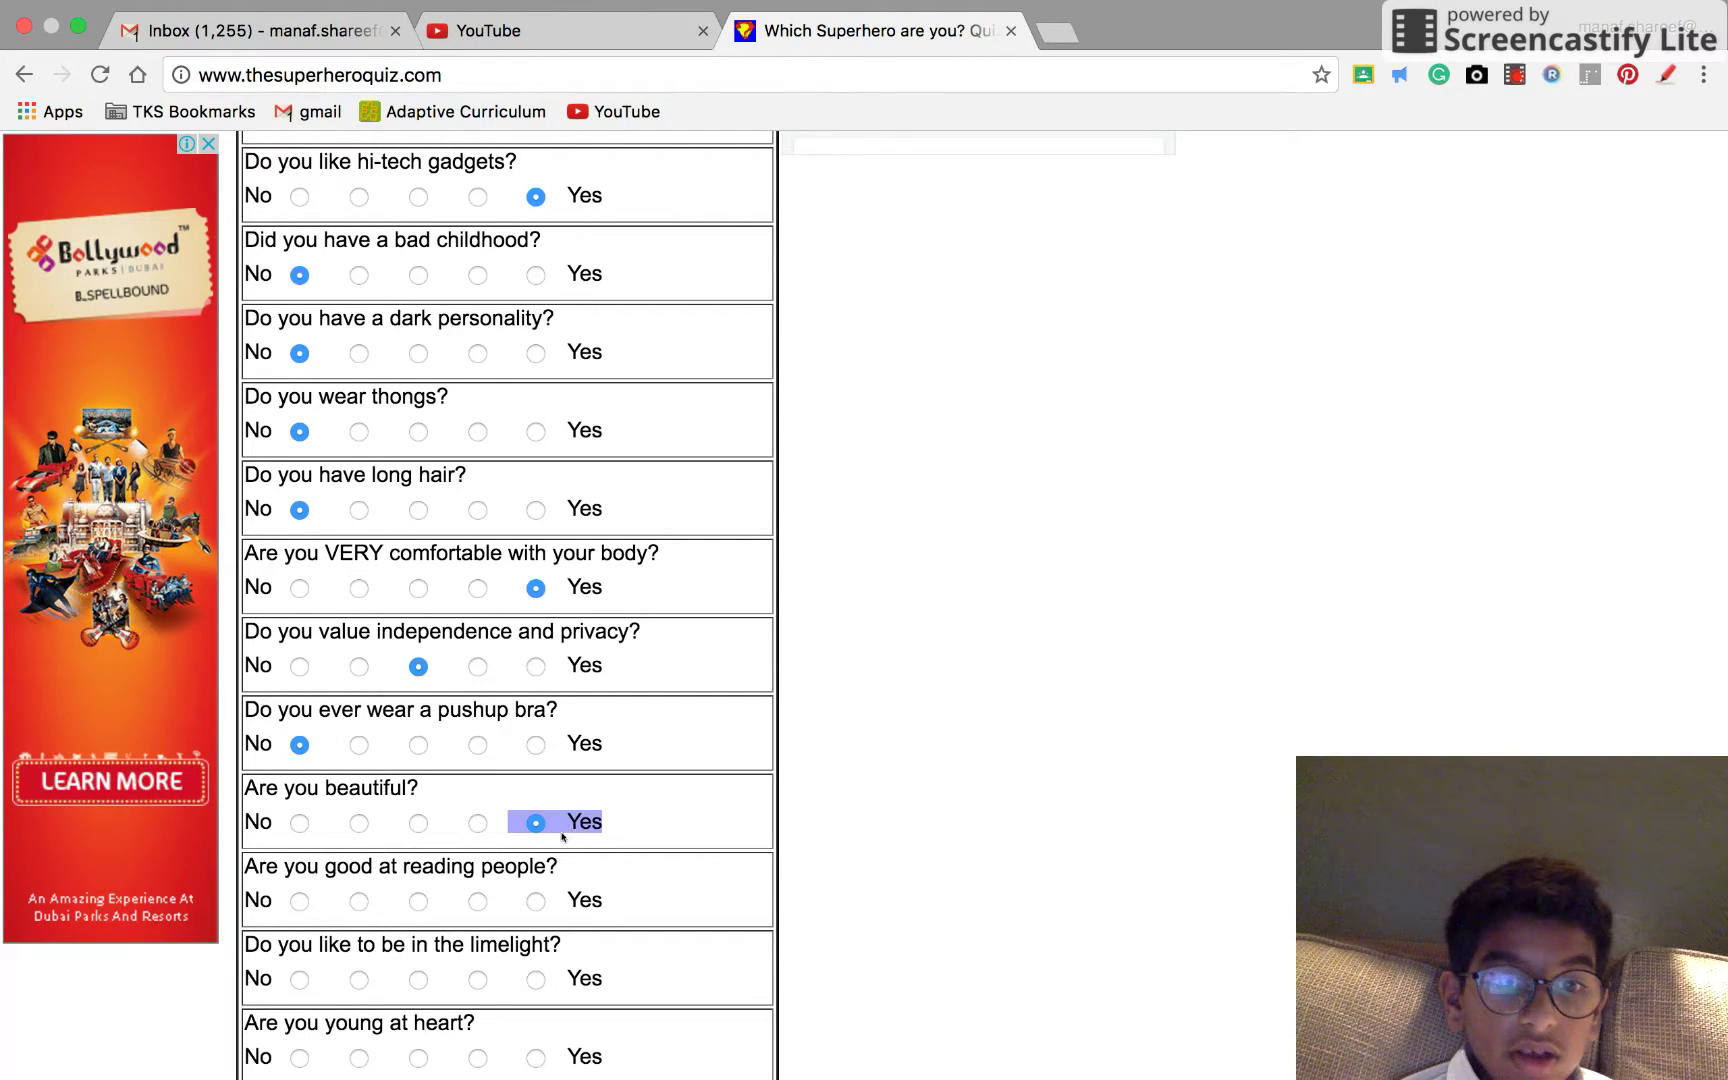
{"action": "left_click", "coordinate": [563, 851]}
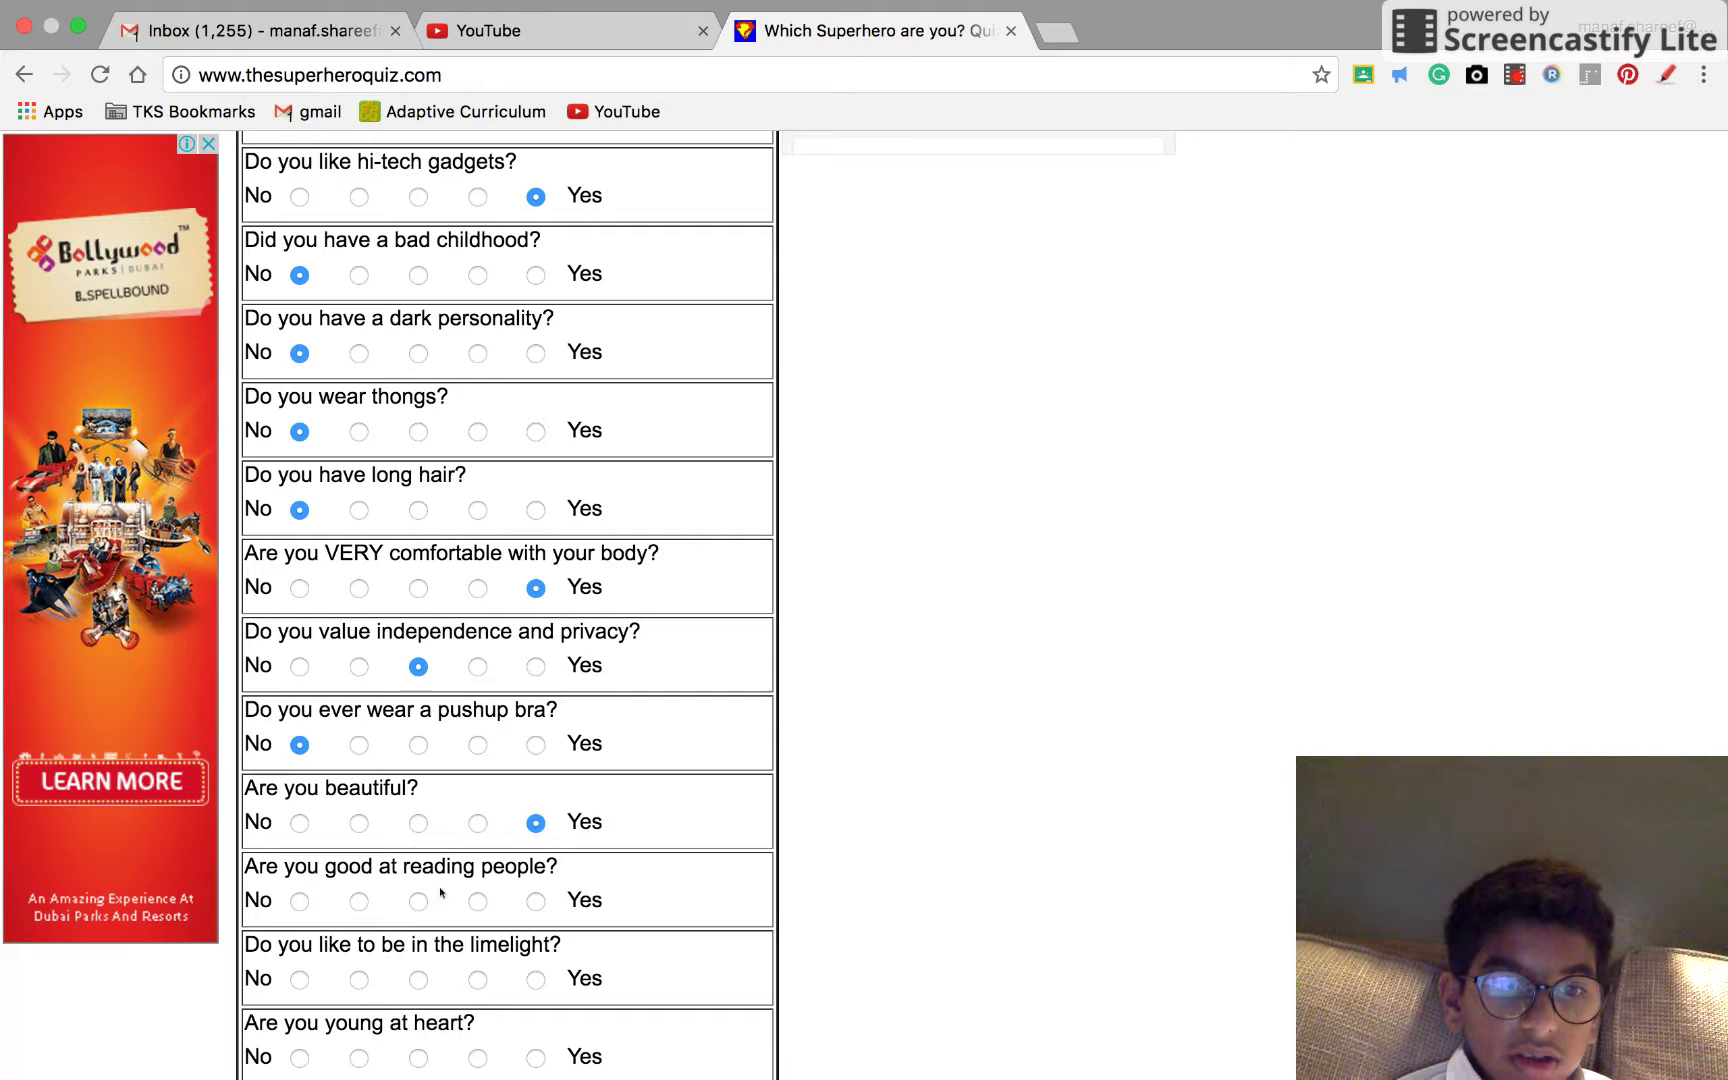
Open a new Chrome tab for the number-guessing search.
{"action": "left_click", "coordinate": [1056, 30]}
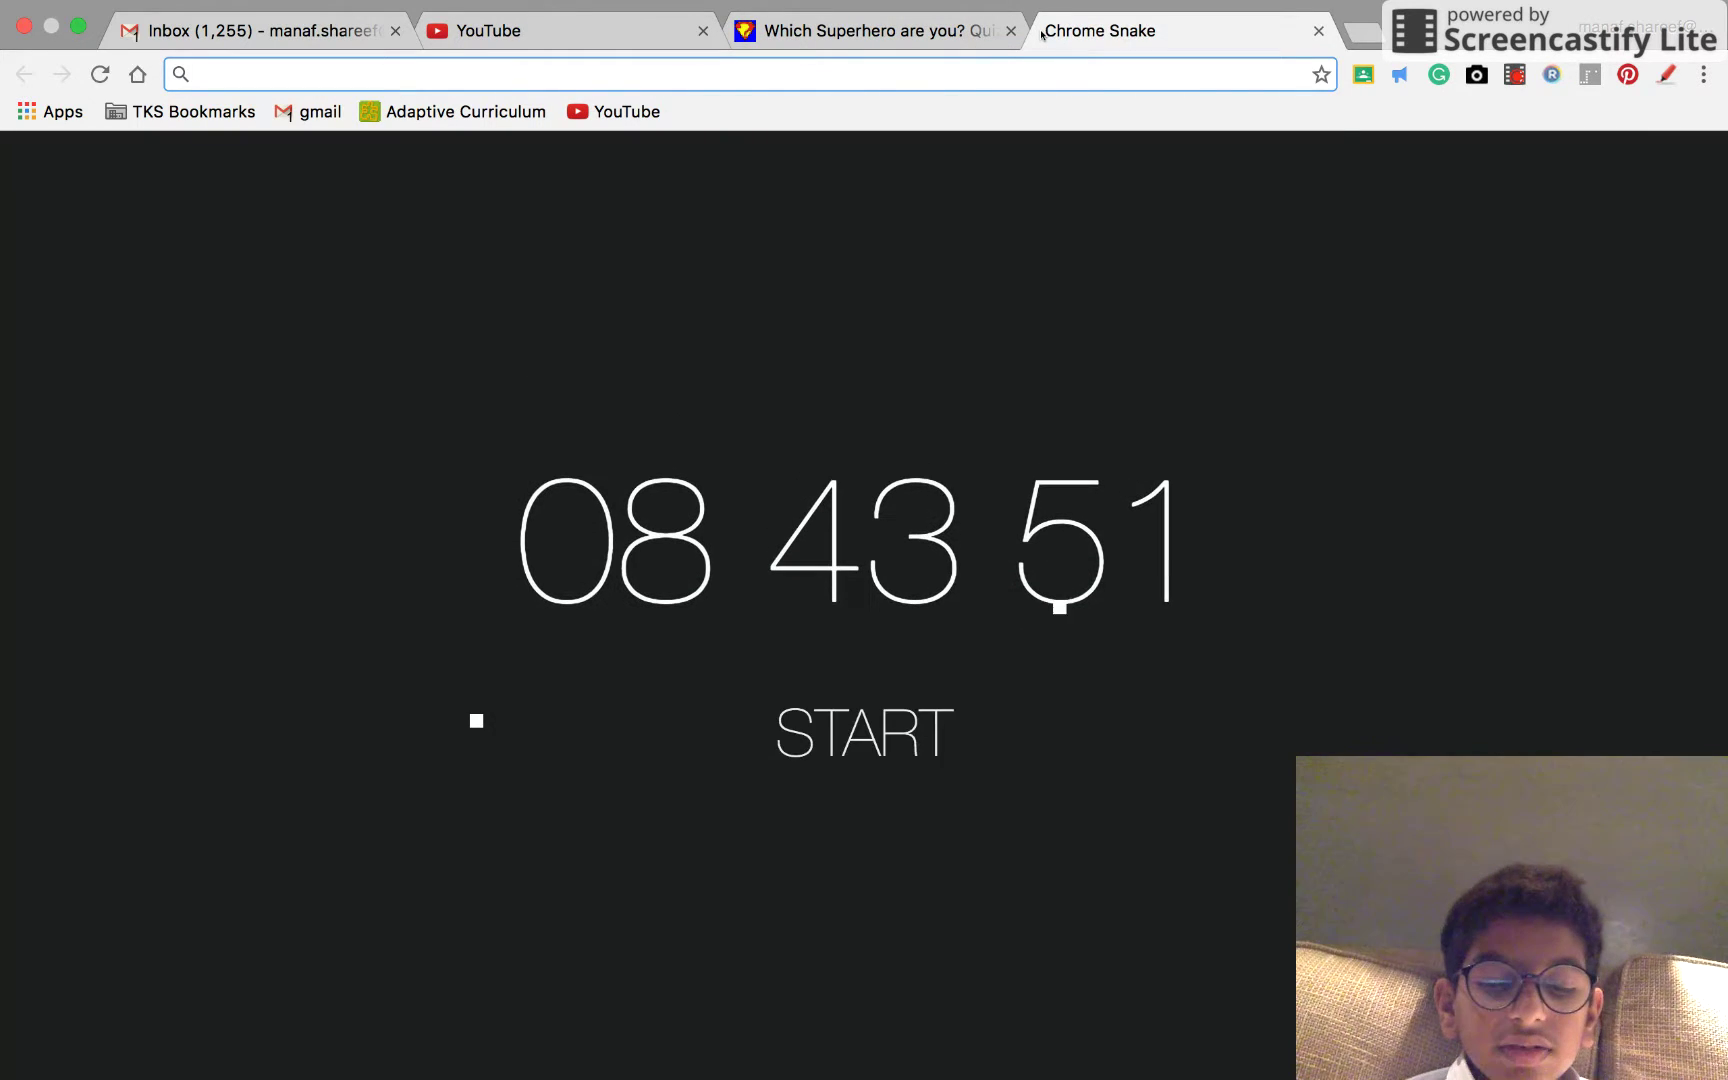
{"action": "type", "text": "Can "}
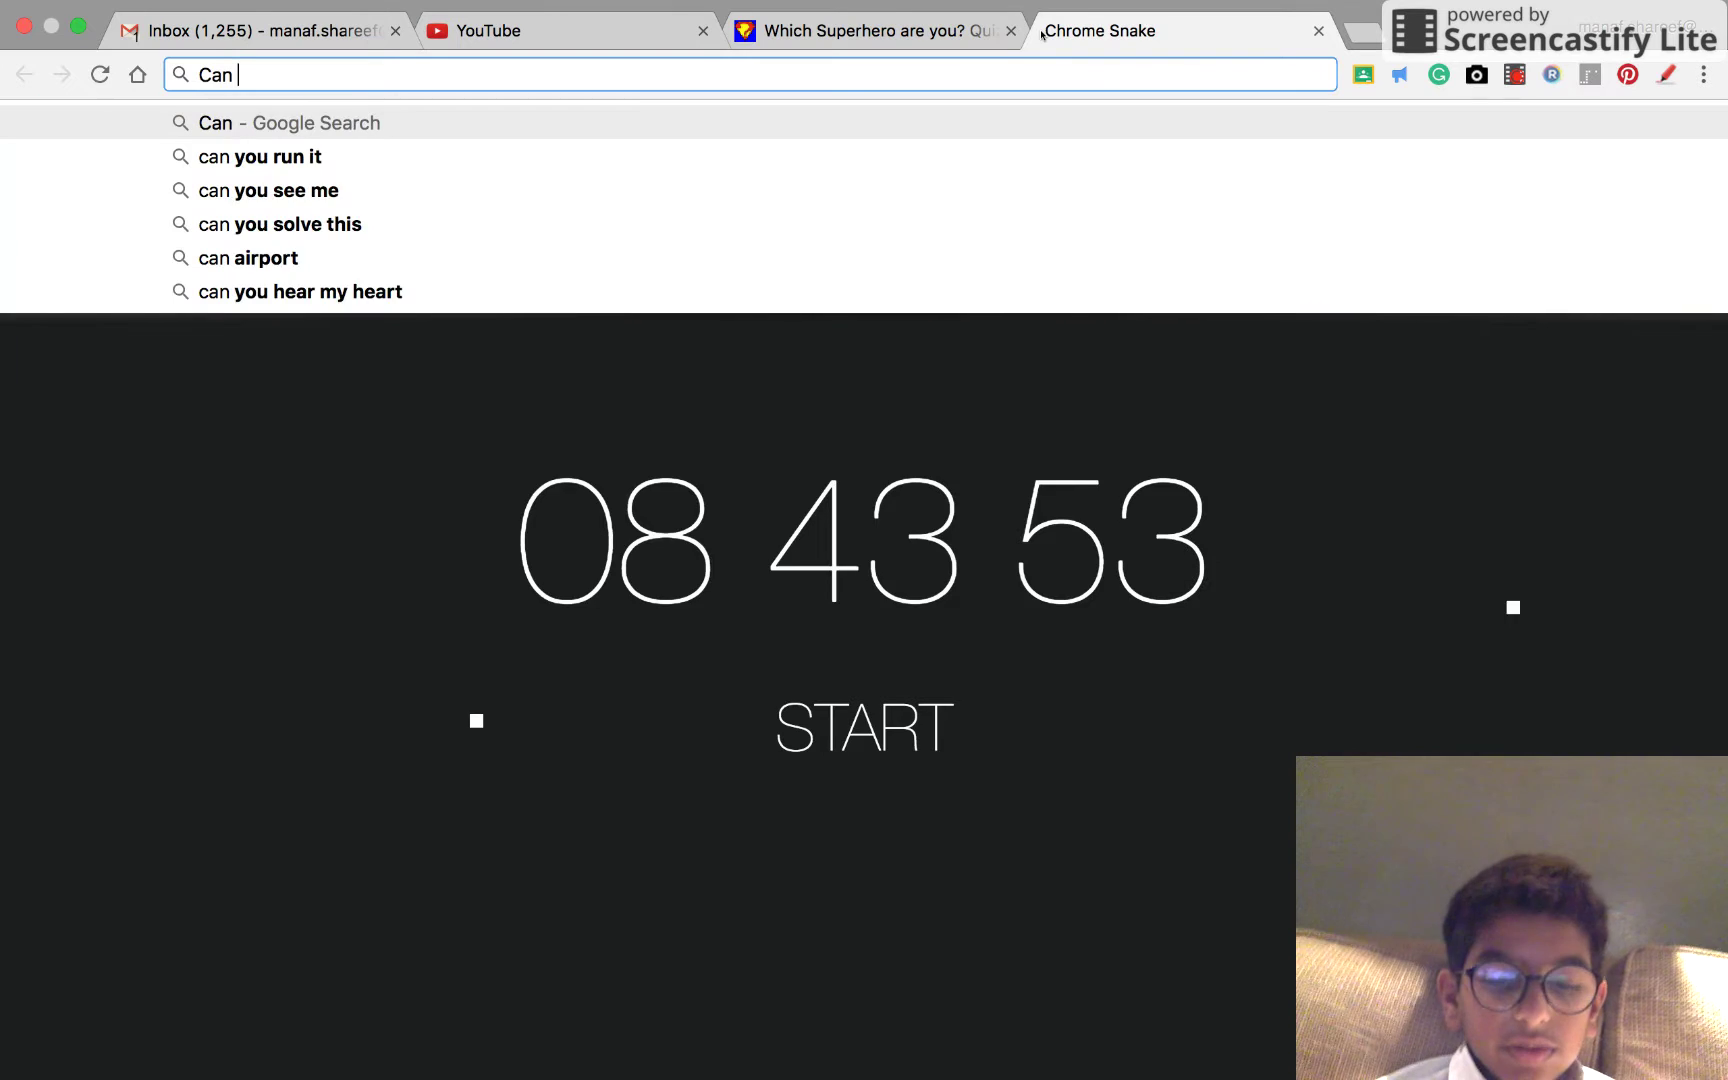
{"action": "type", "text": "I guess "}
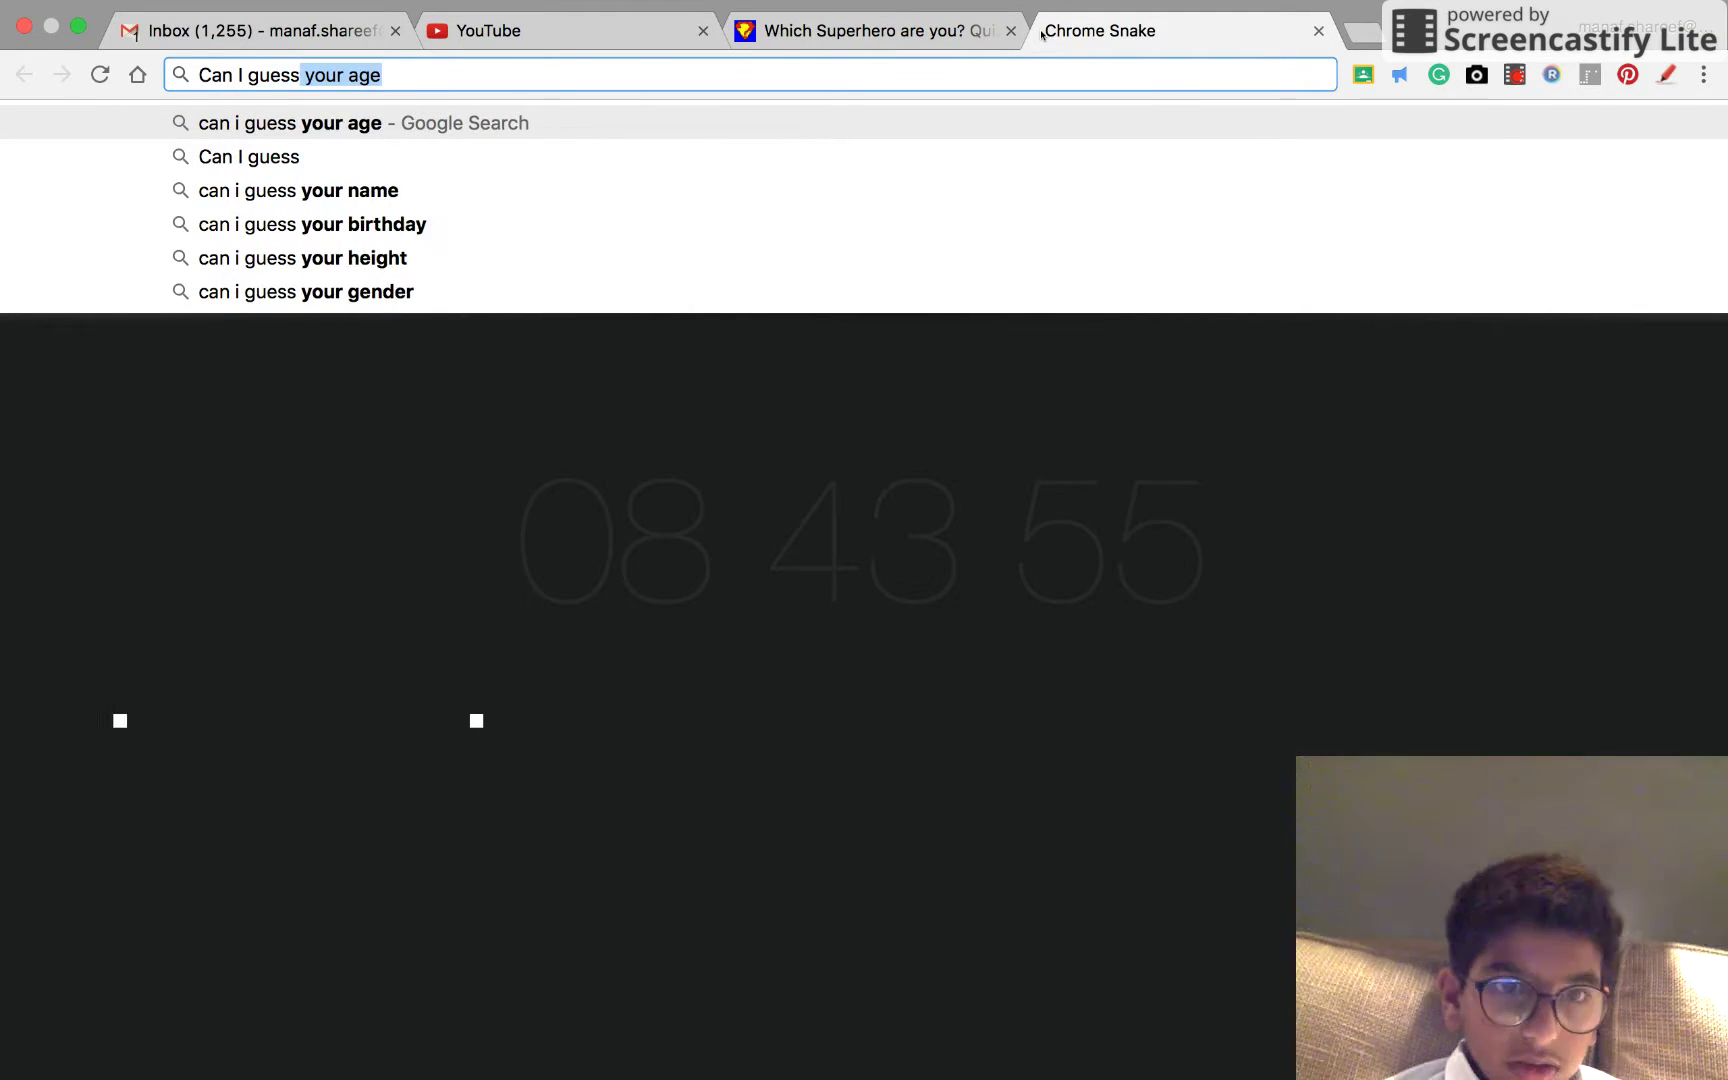
{"action": "type", "text": "your"}
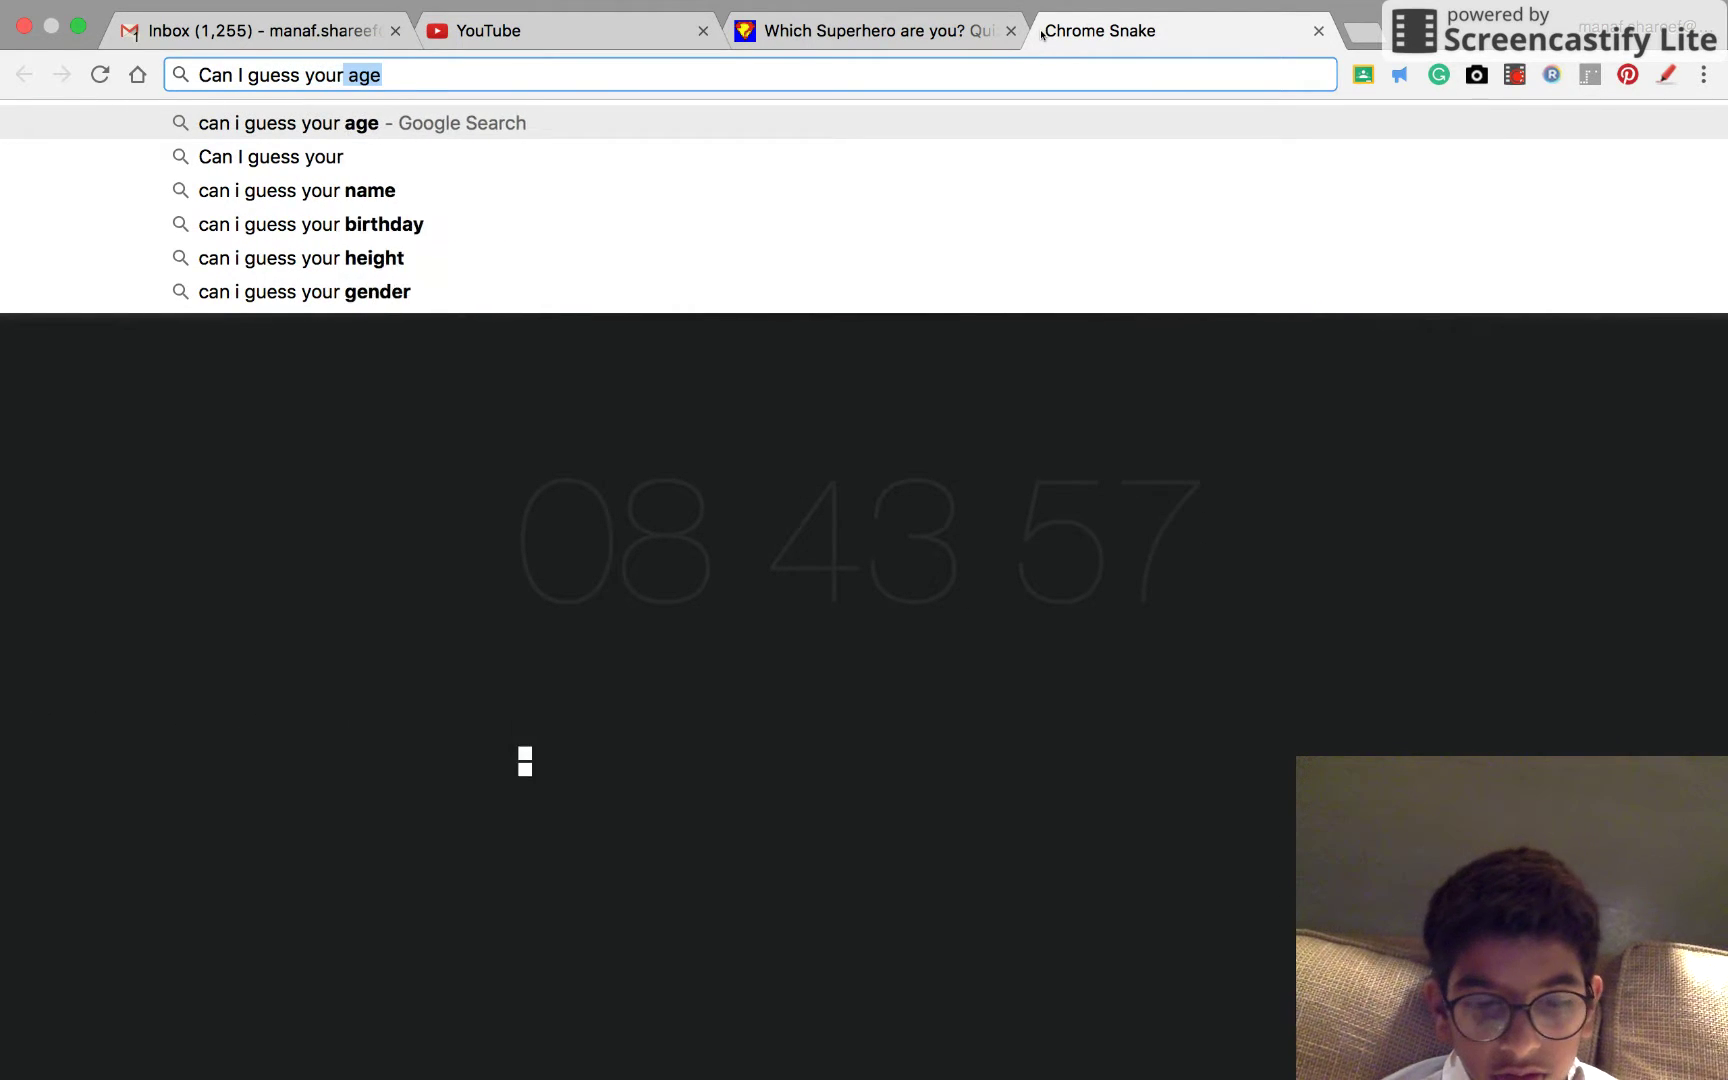
{"action": "type", "text": " number"}
Run the search and open the Guess Your Number Game result, continuing past its welcome screen.
{"action": "key", "text": "Return"}
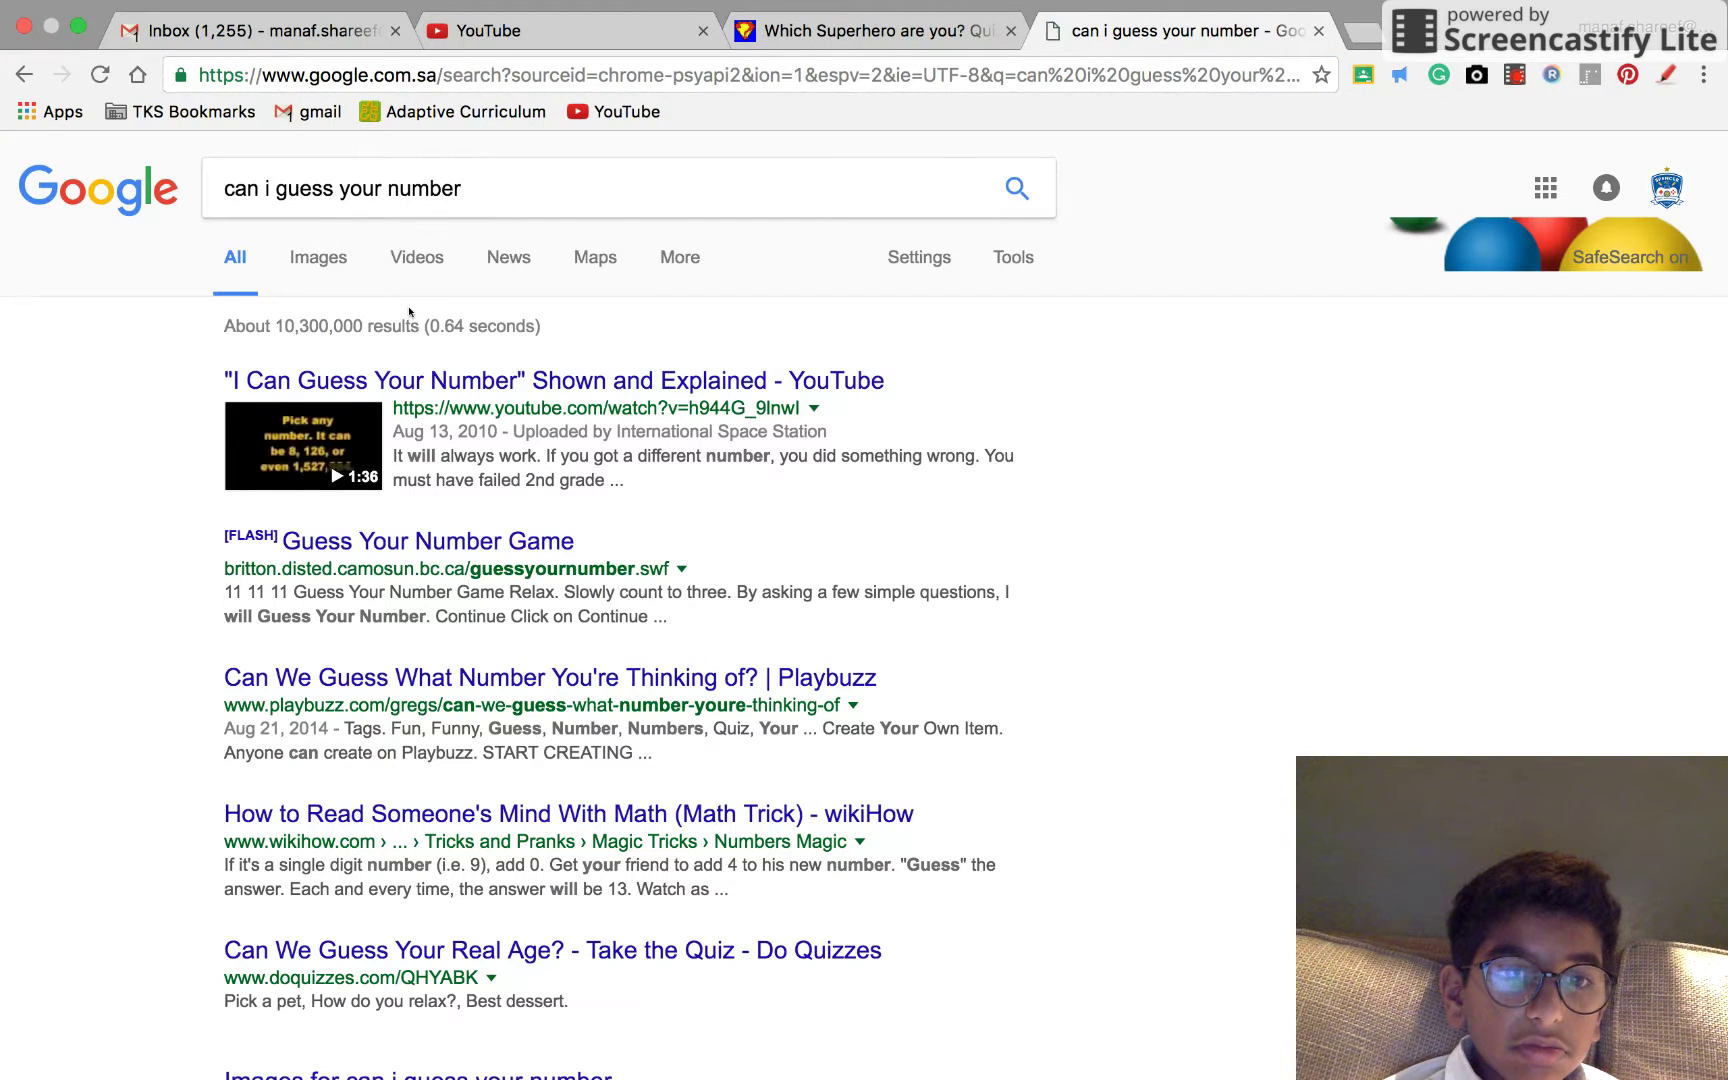
{"action": "left_click", "coordinate": [410, 542]}
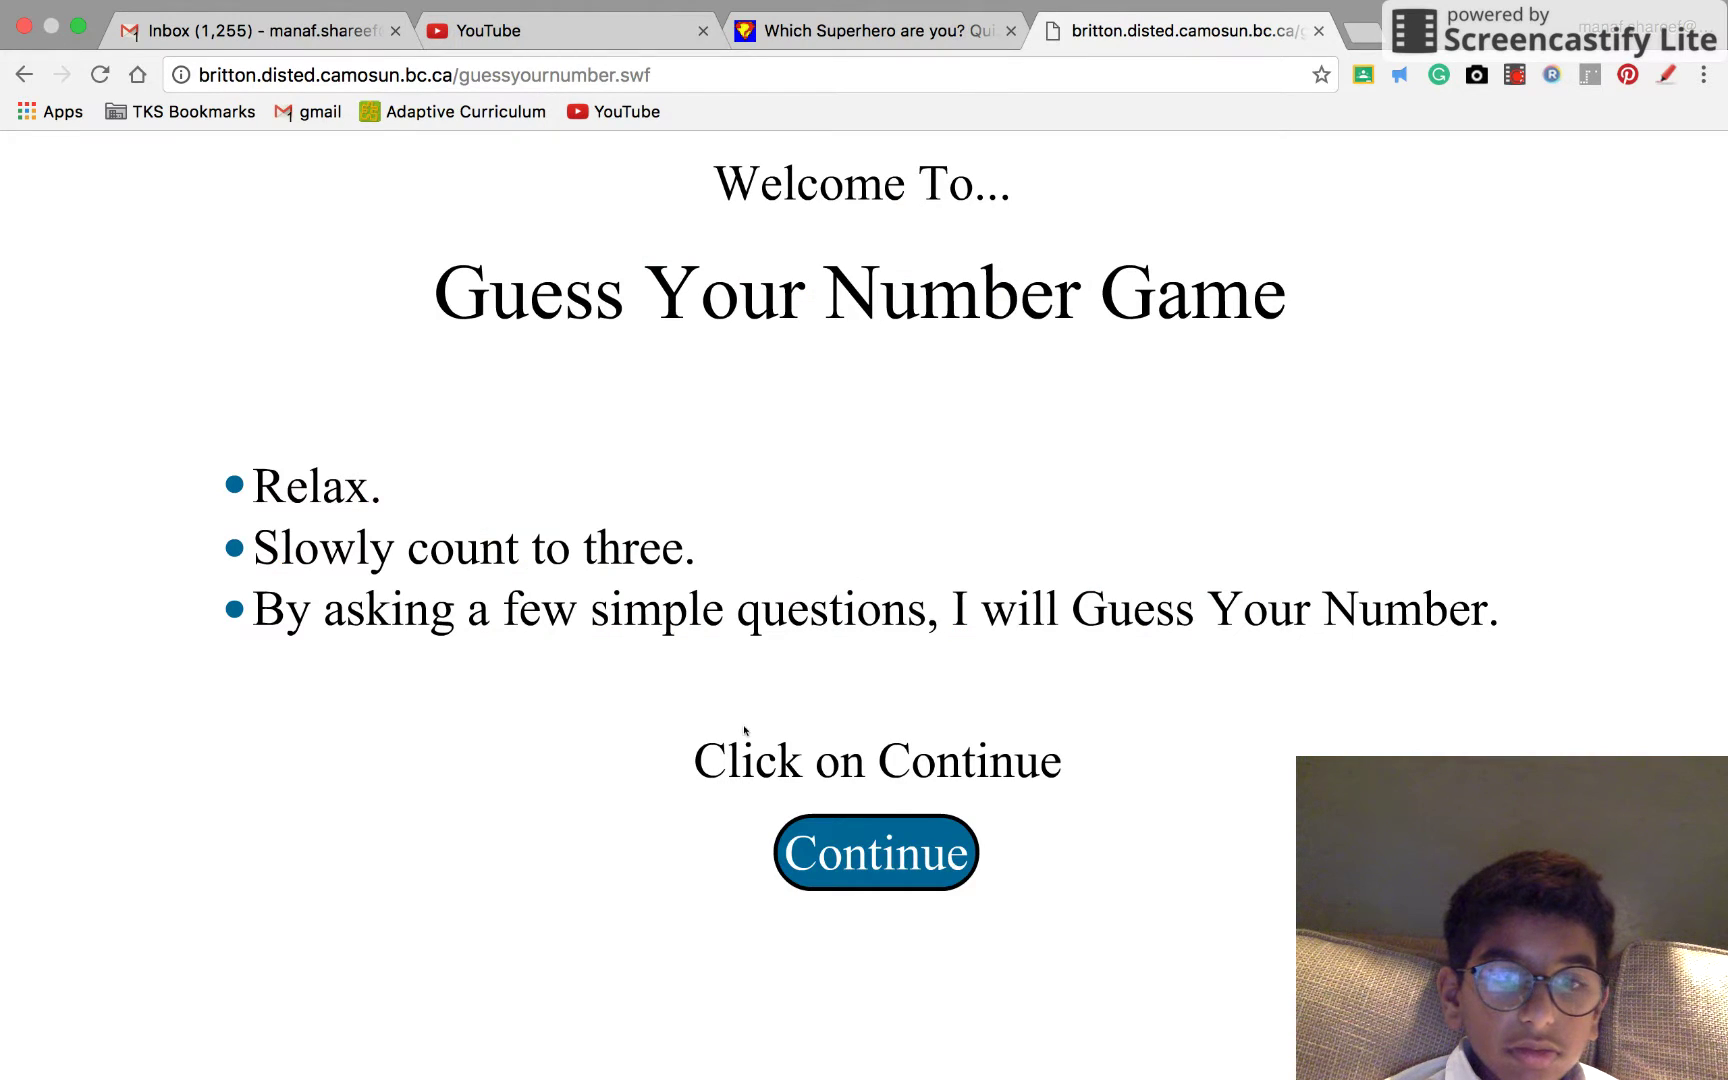
{"action": "left_click", "coordinate": [872, 834]}
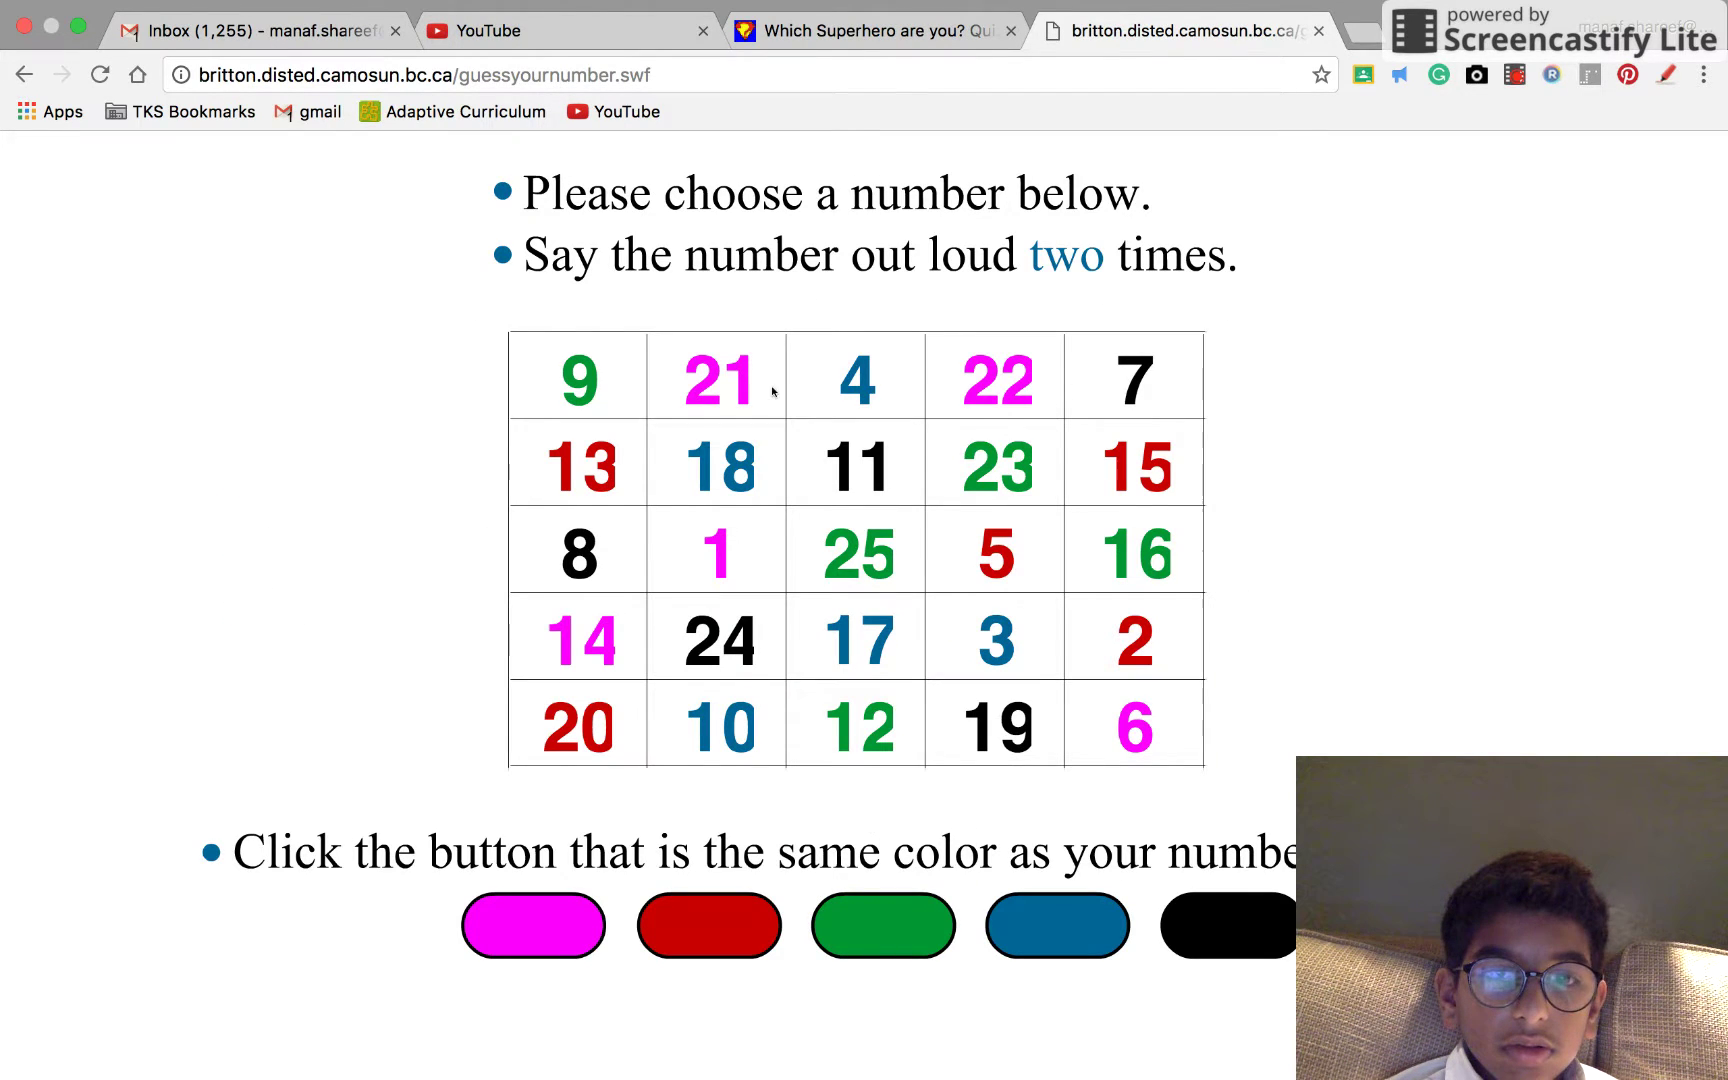
Re-search as 'let me guess your number' with corrected spelling and open 9GAG's 'Let me guess your age'.
{"action": "left_click", "coordinate": [24, 74]}
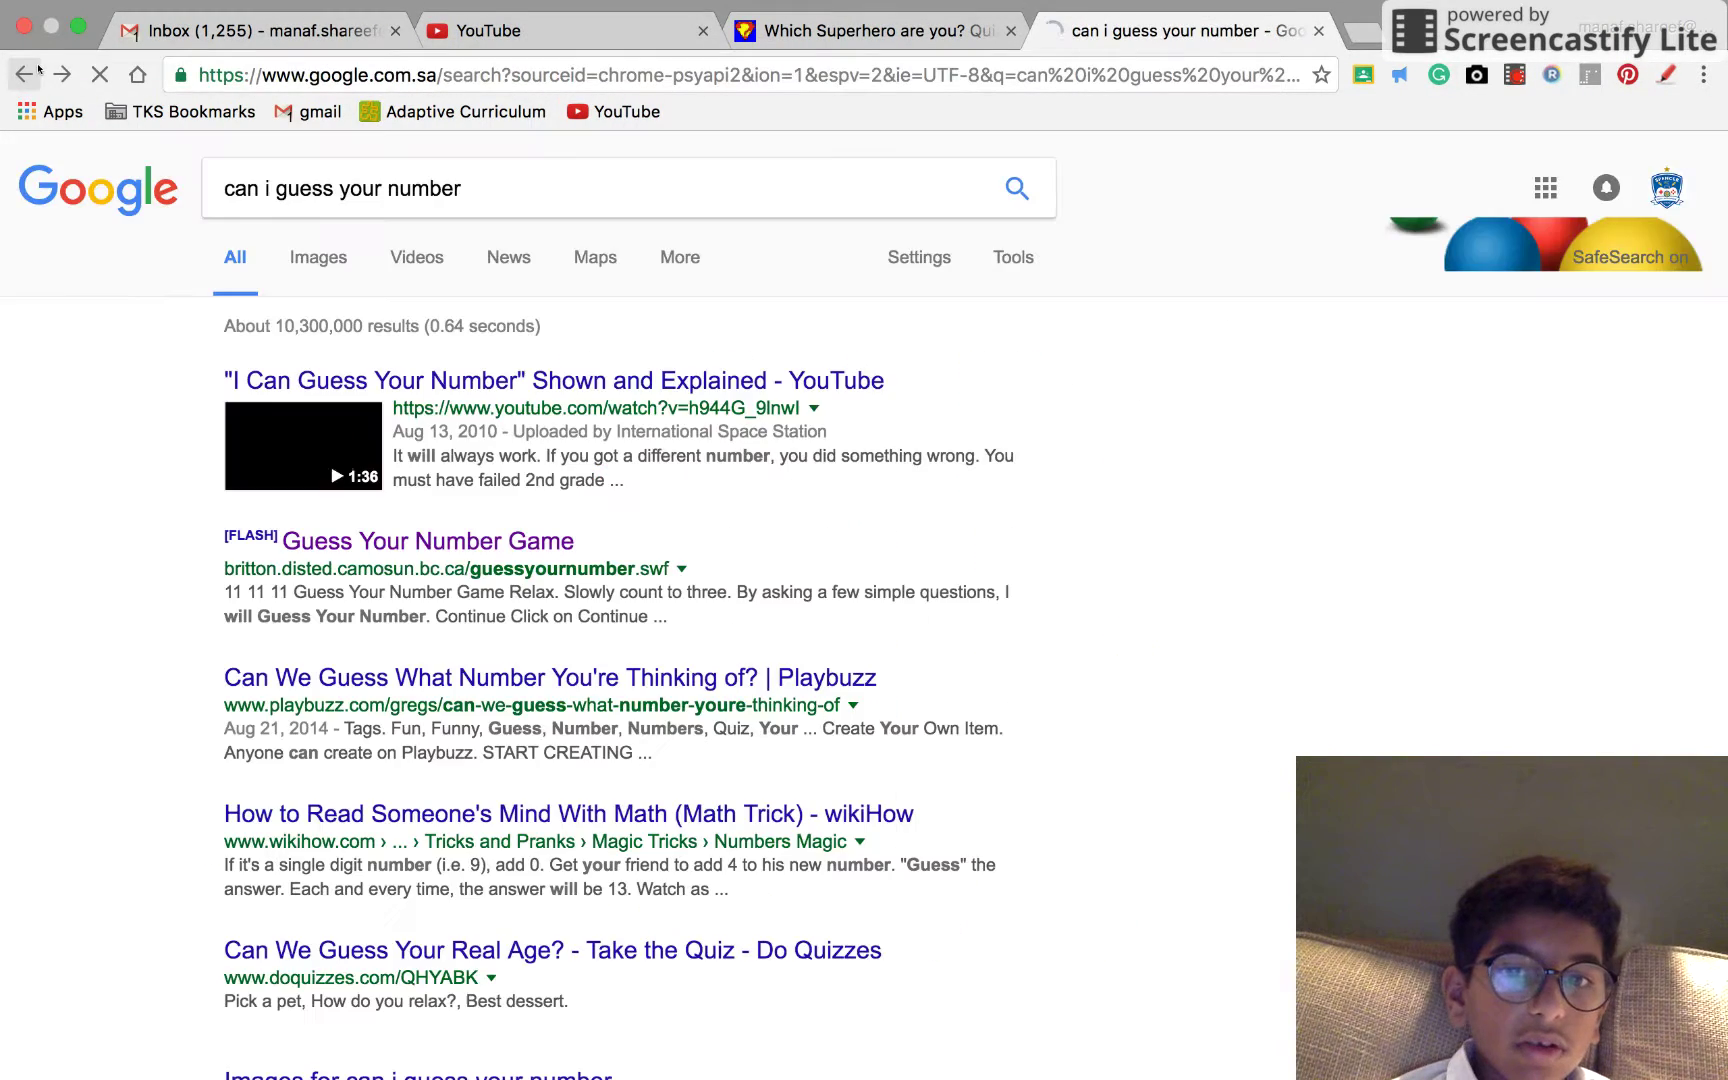
{"action": "left_click", "coordinate": [265, 188]}
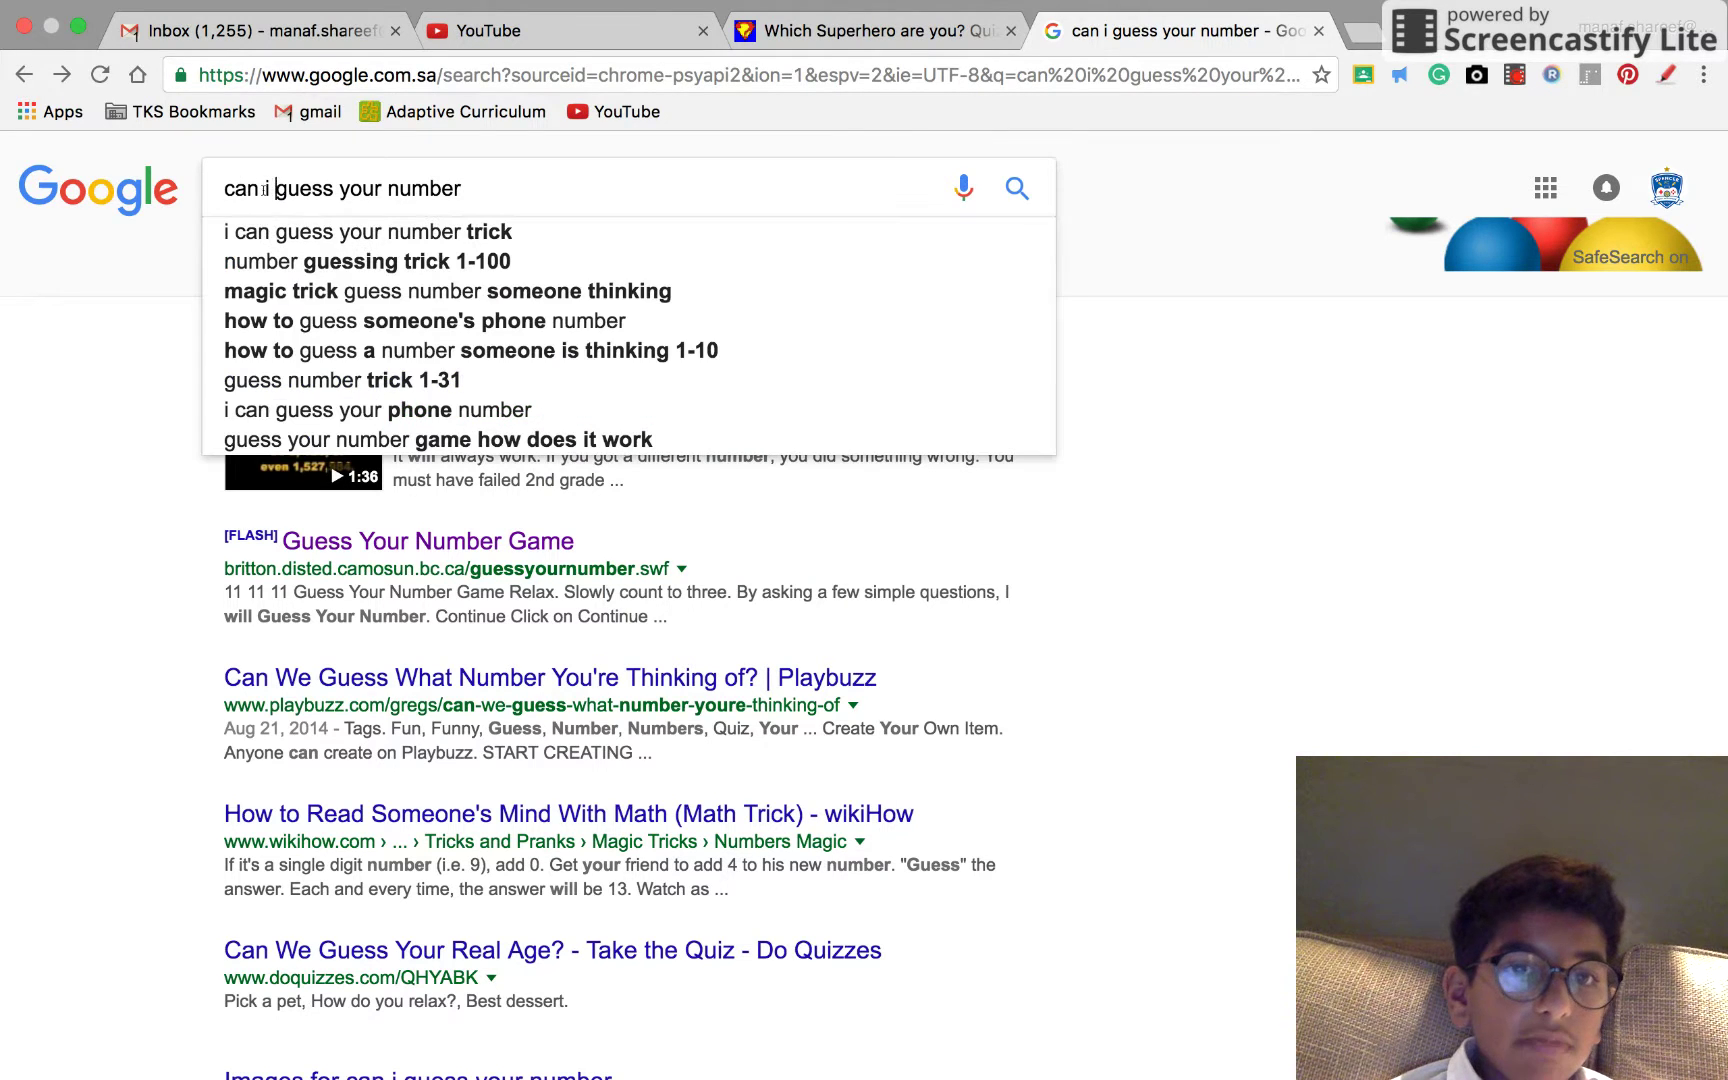
{"action": "left_click_drag", "start_coordinate": [274, 188], "coordinate": [216, 188]}
{"action": "key", "text": "BackSpace"}
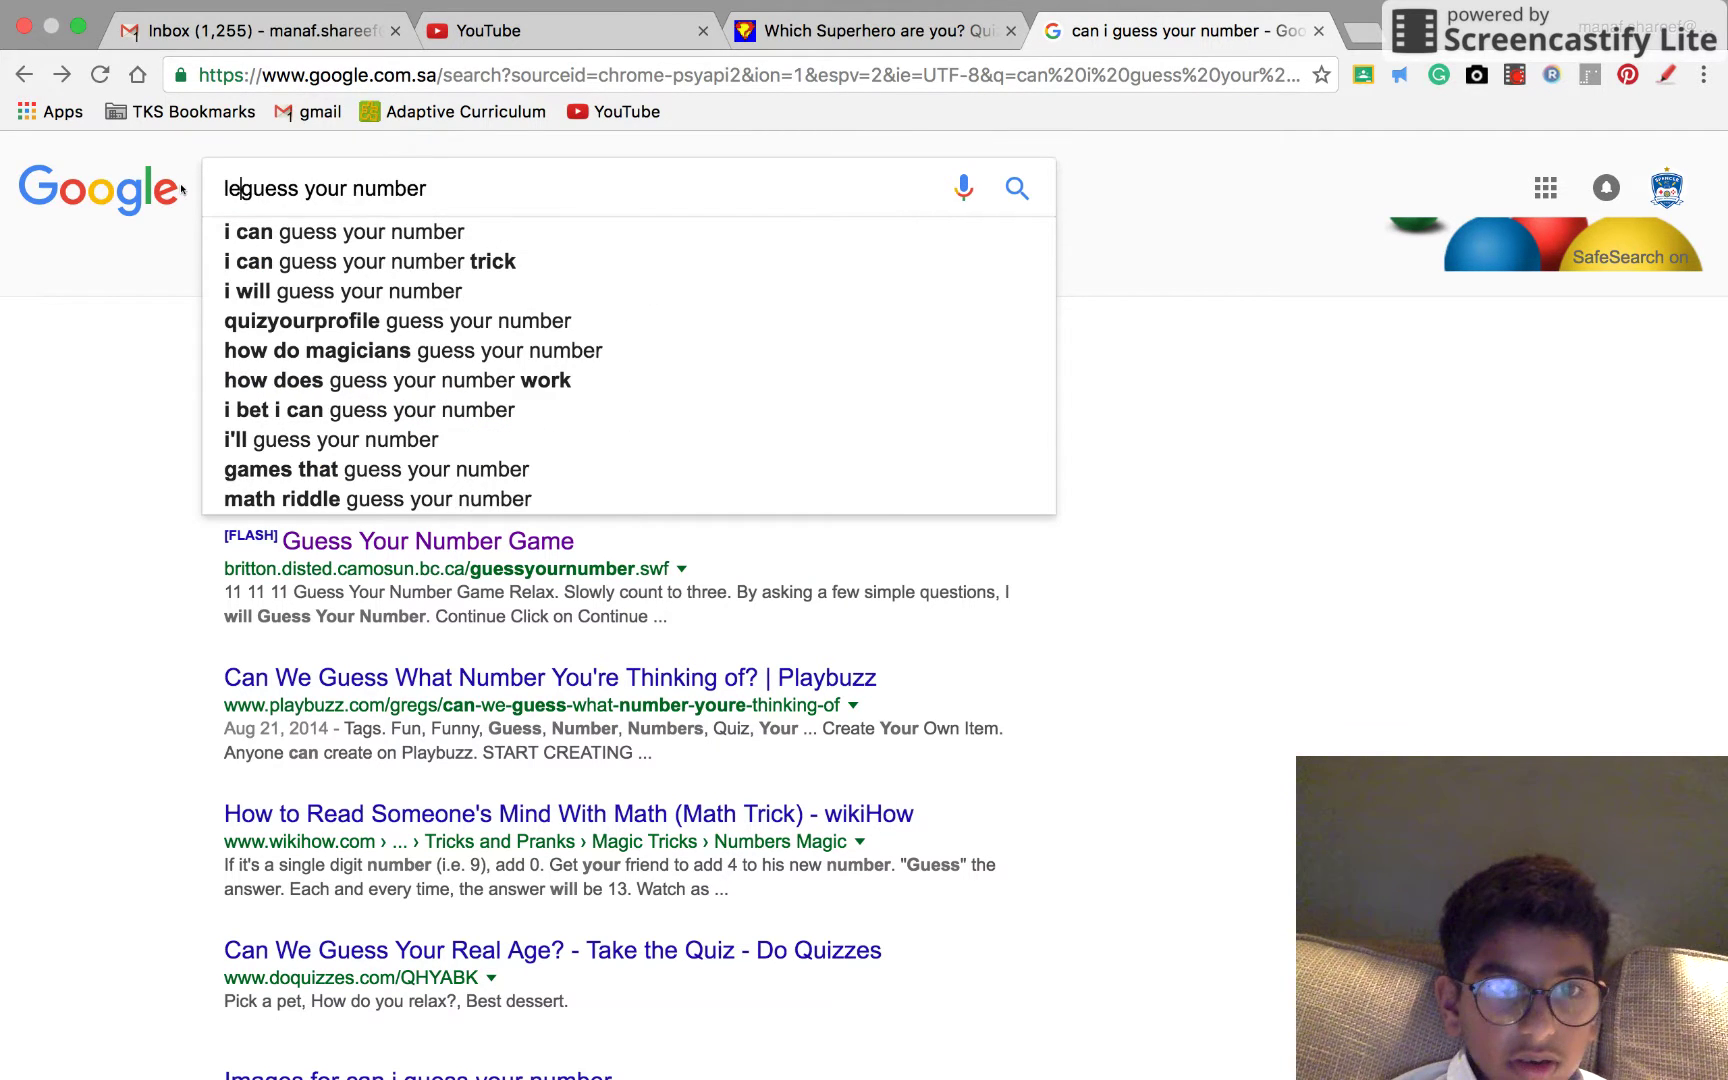
{"action": "type", "text": "let me"}
{"action": "key", "text": "Return"}
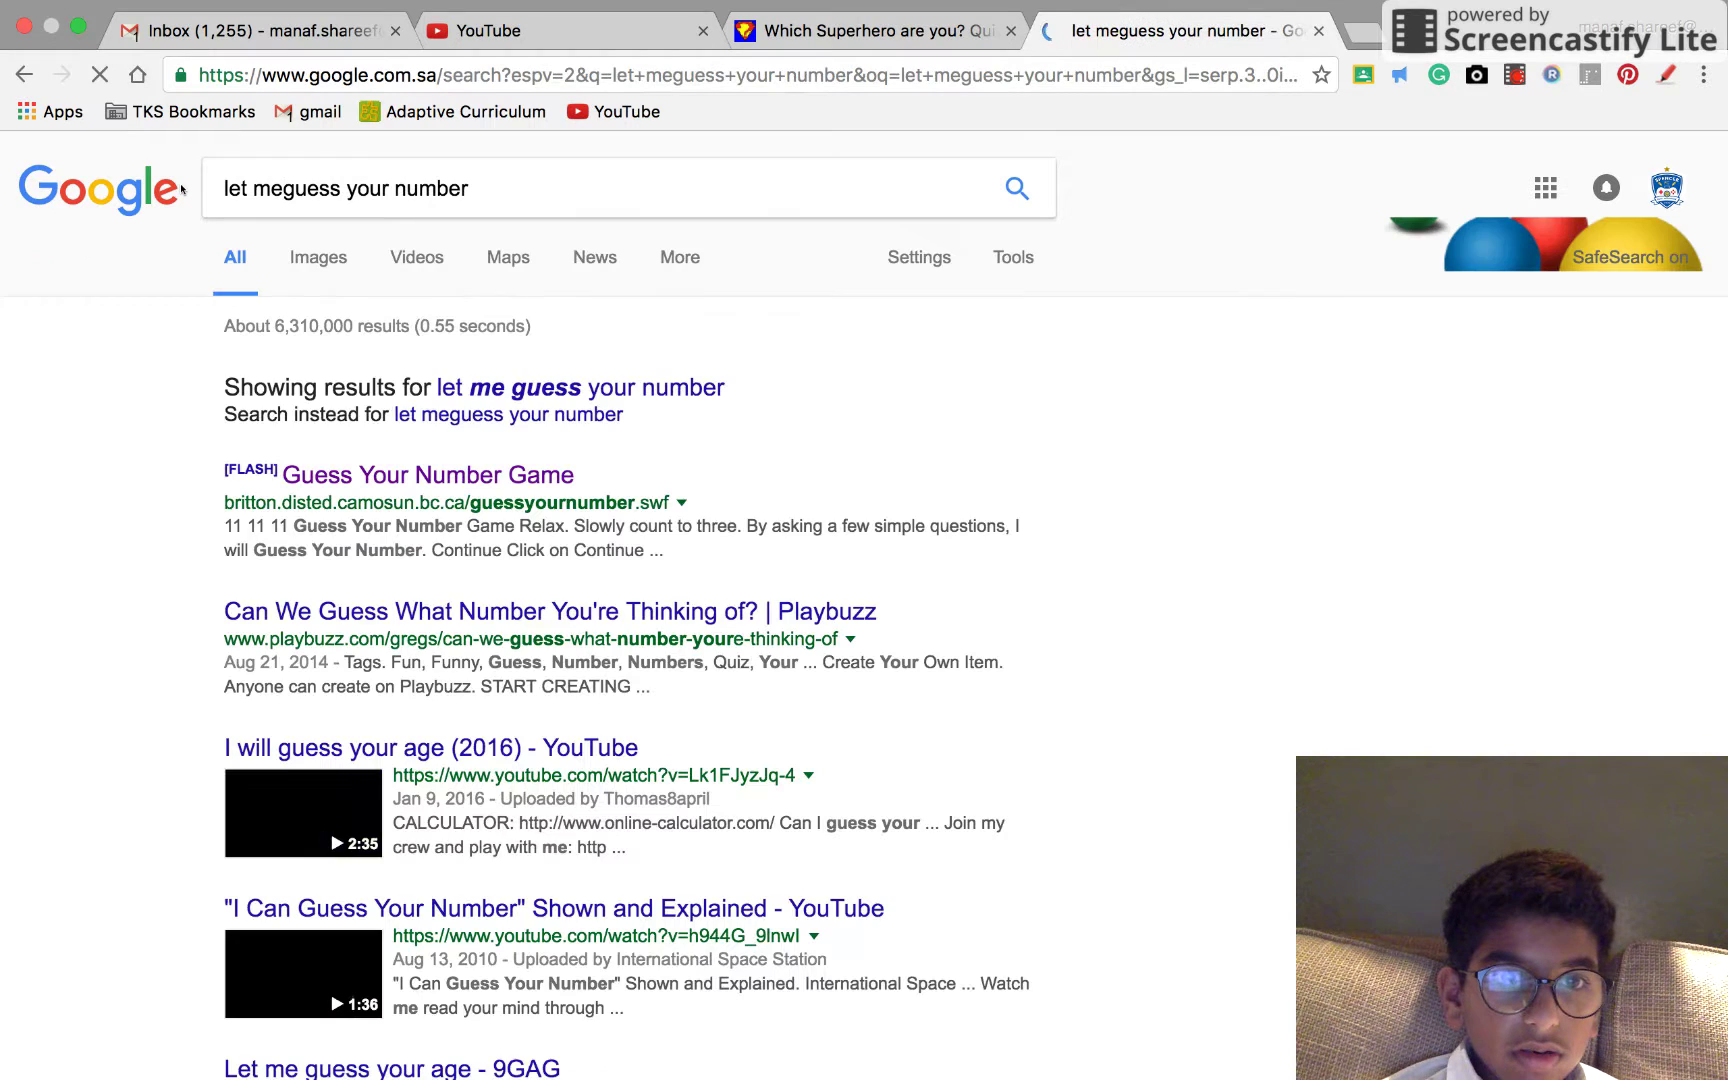
{"action": "left_click", "coordinate": [573, 387]}
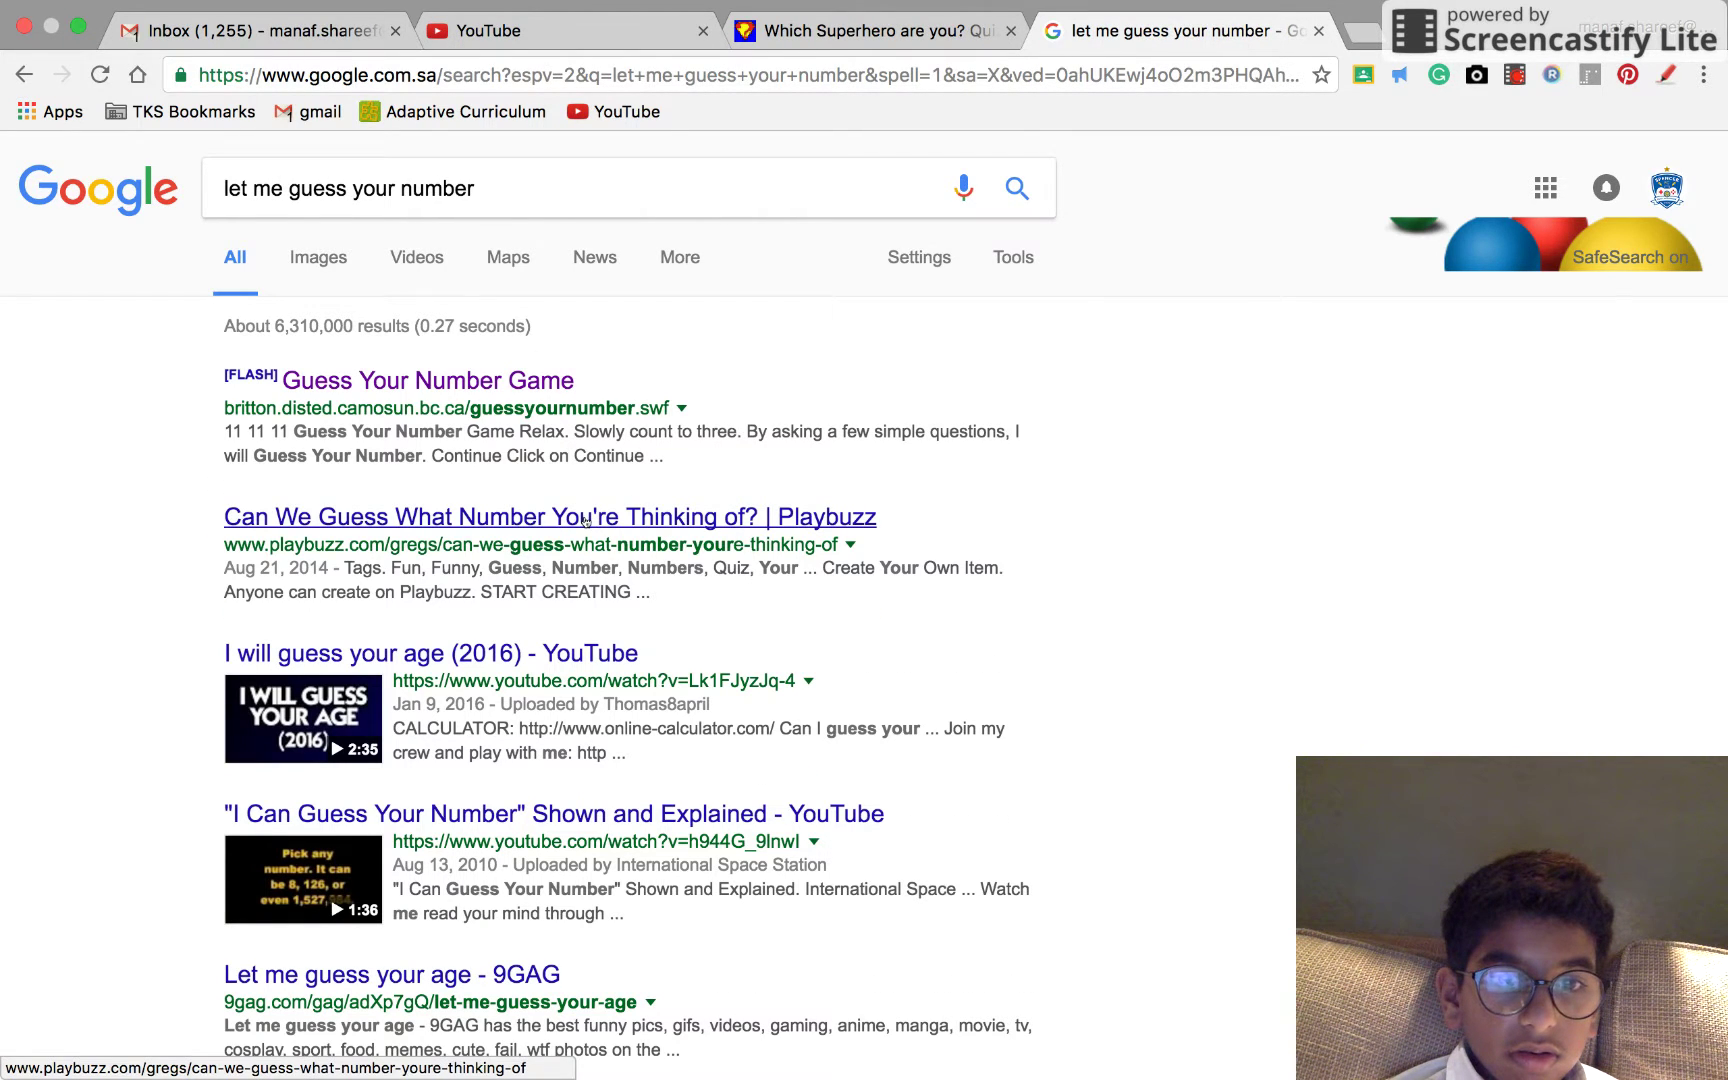
{"action": "left_click", "coordinate": [392, 975]}
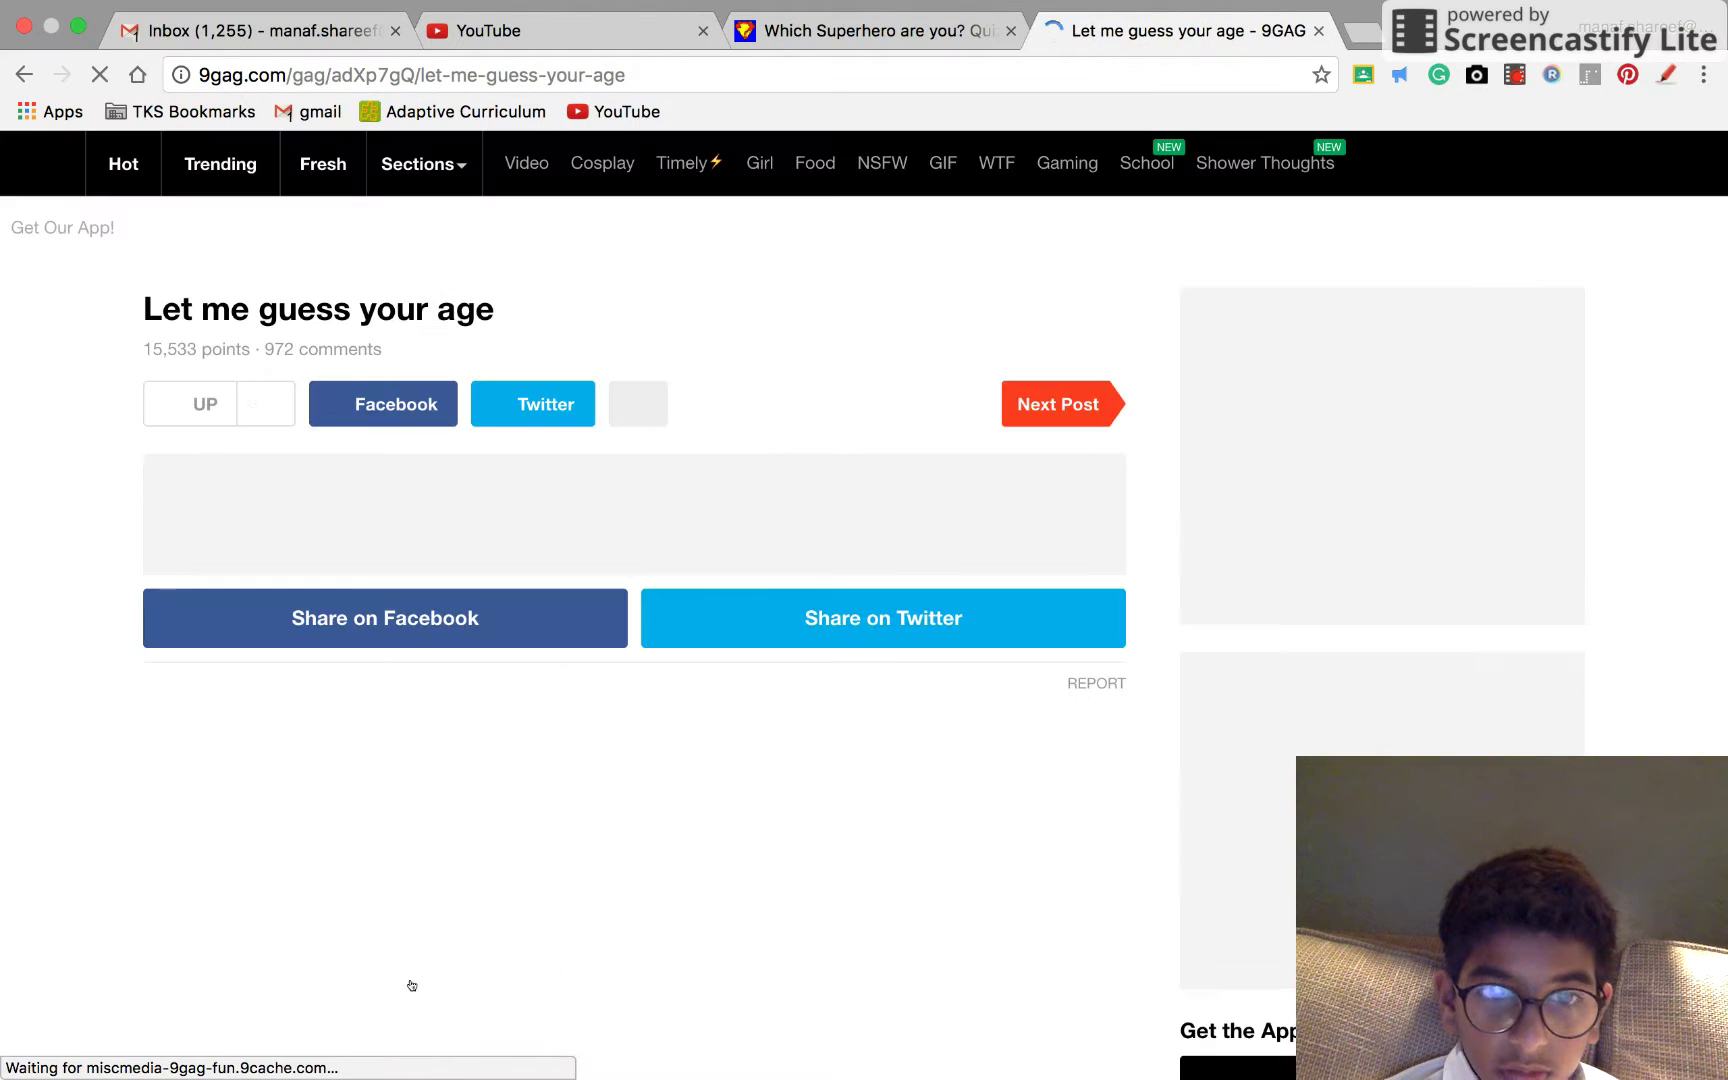
{"action": "scroll", "coordinate": [591, 865], "scroll_direction": "down", "scroll_amount": 2}
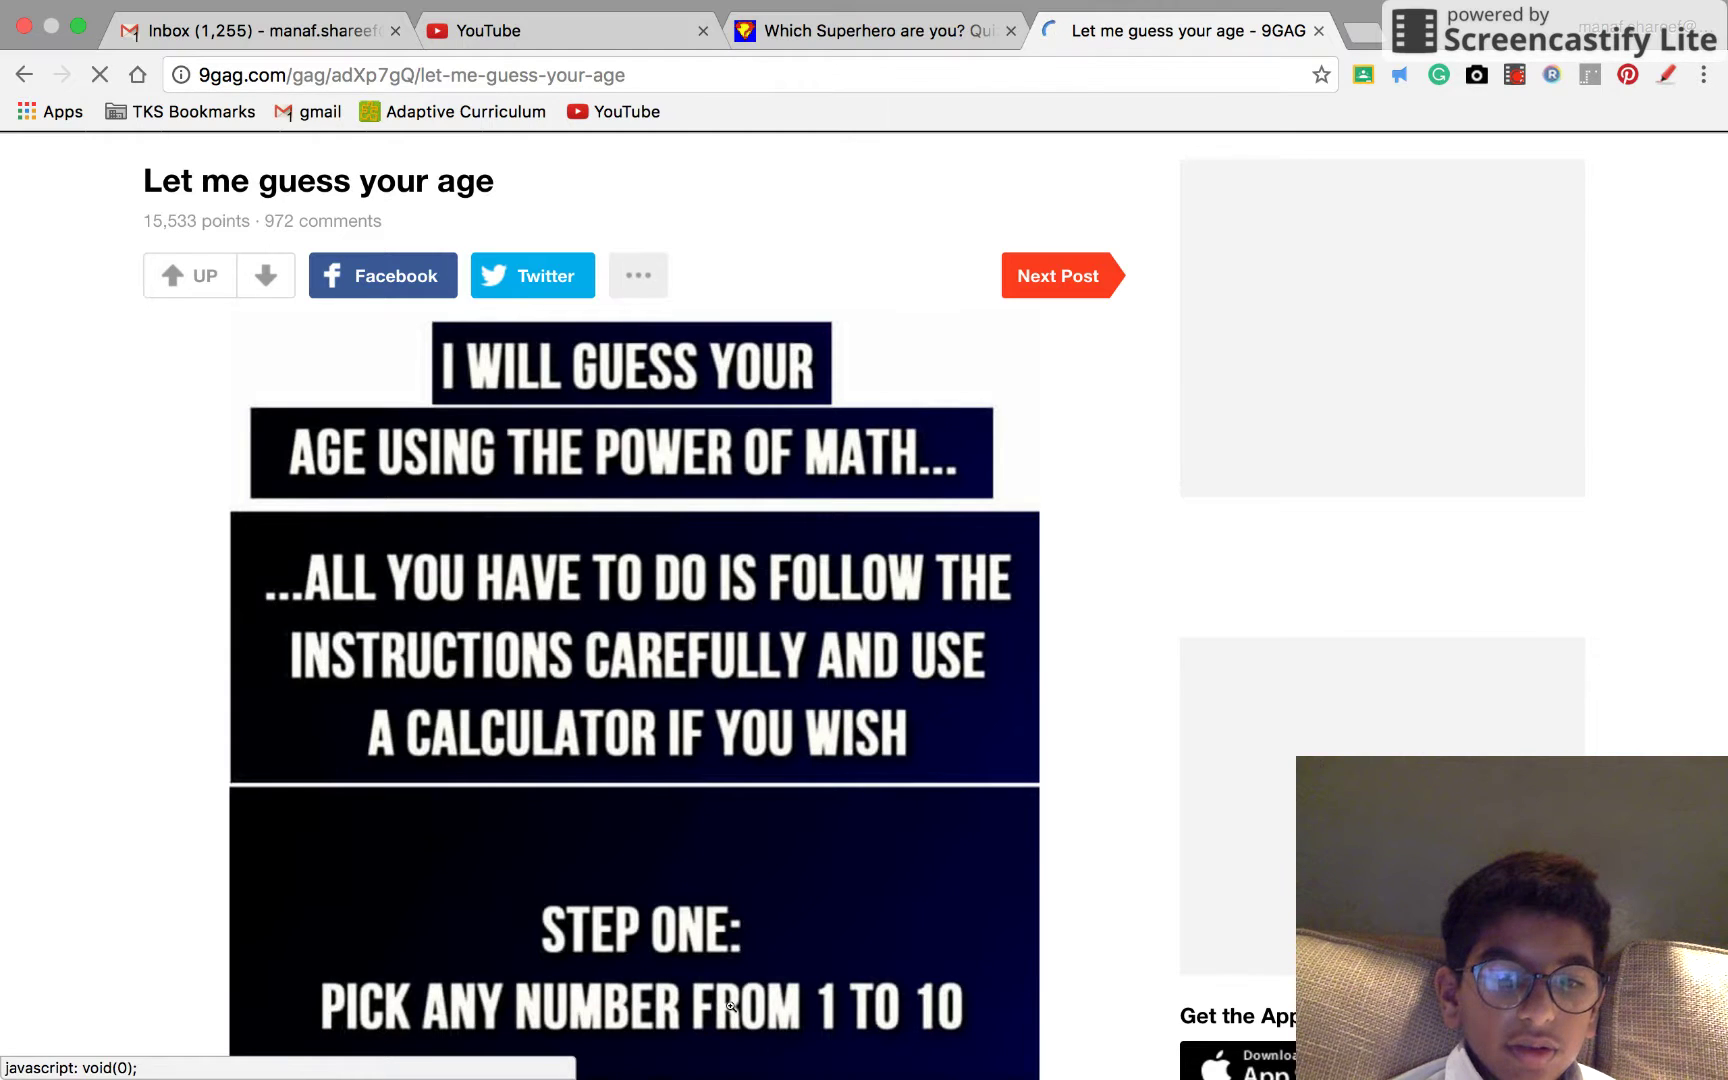
Replace the query with 'Guess my number' and open ABCya's Guess the Number result.
{"action": "left_click", "coordinate": [25, 75]}
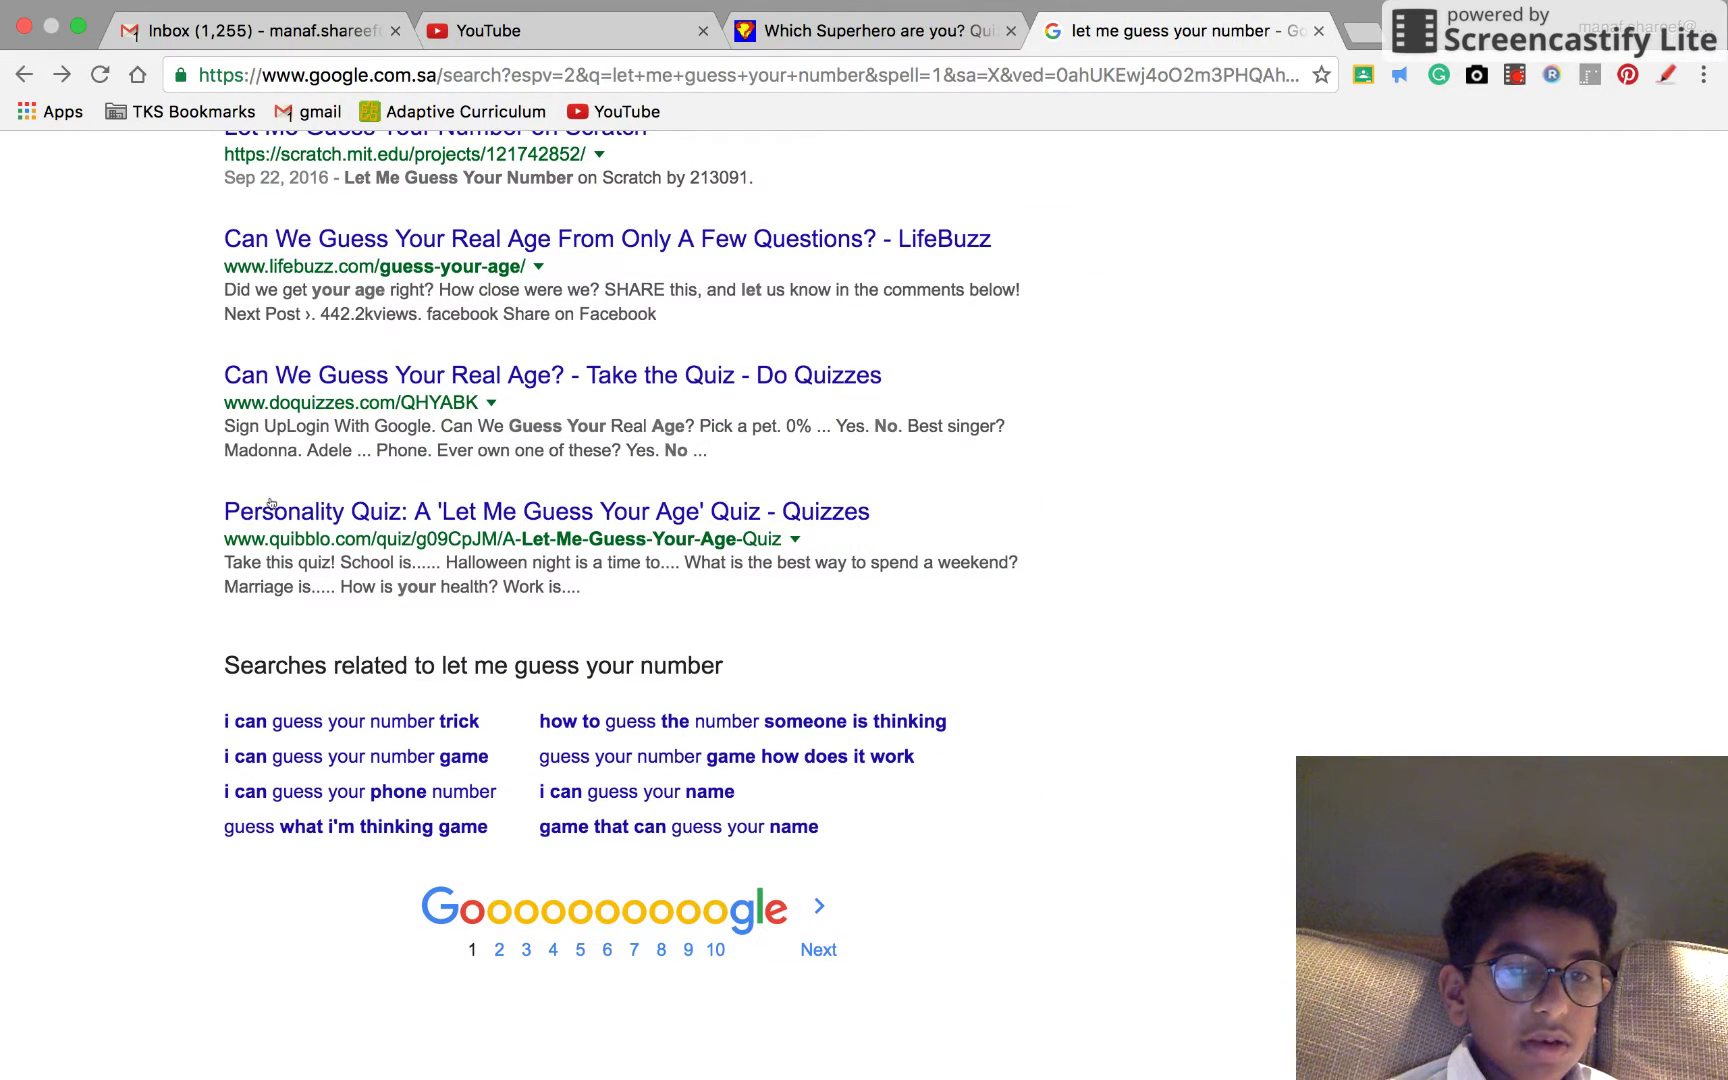
{"action": "scroll", "coordinate": [541, 540], "scroll_direction": "up", "scroll_amount": 10}
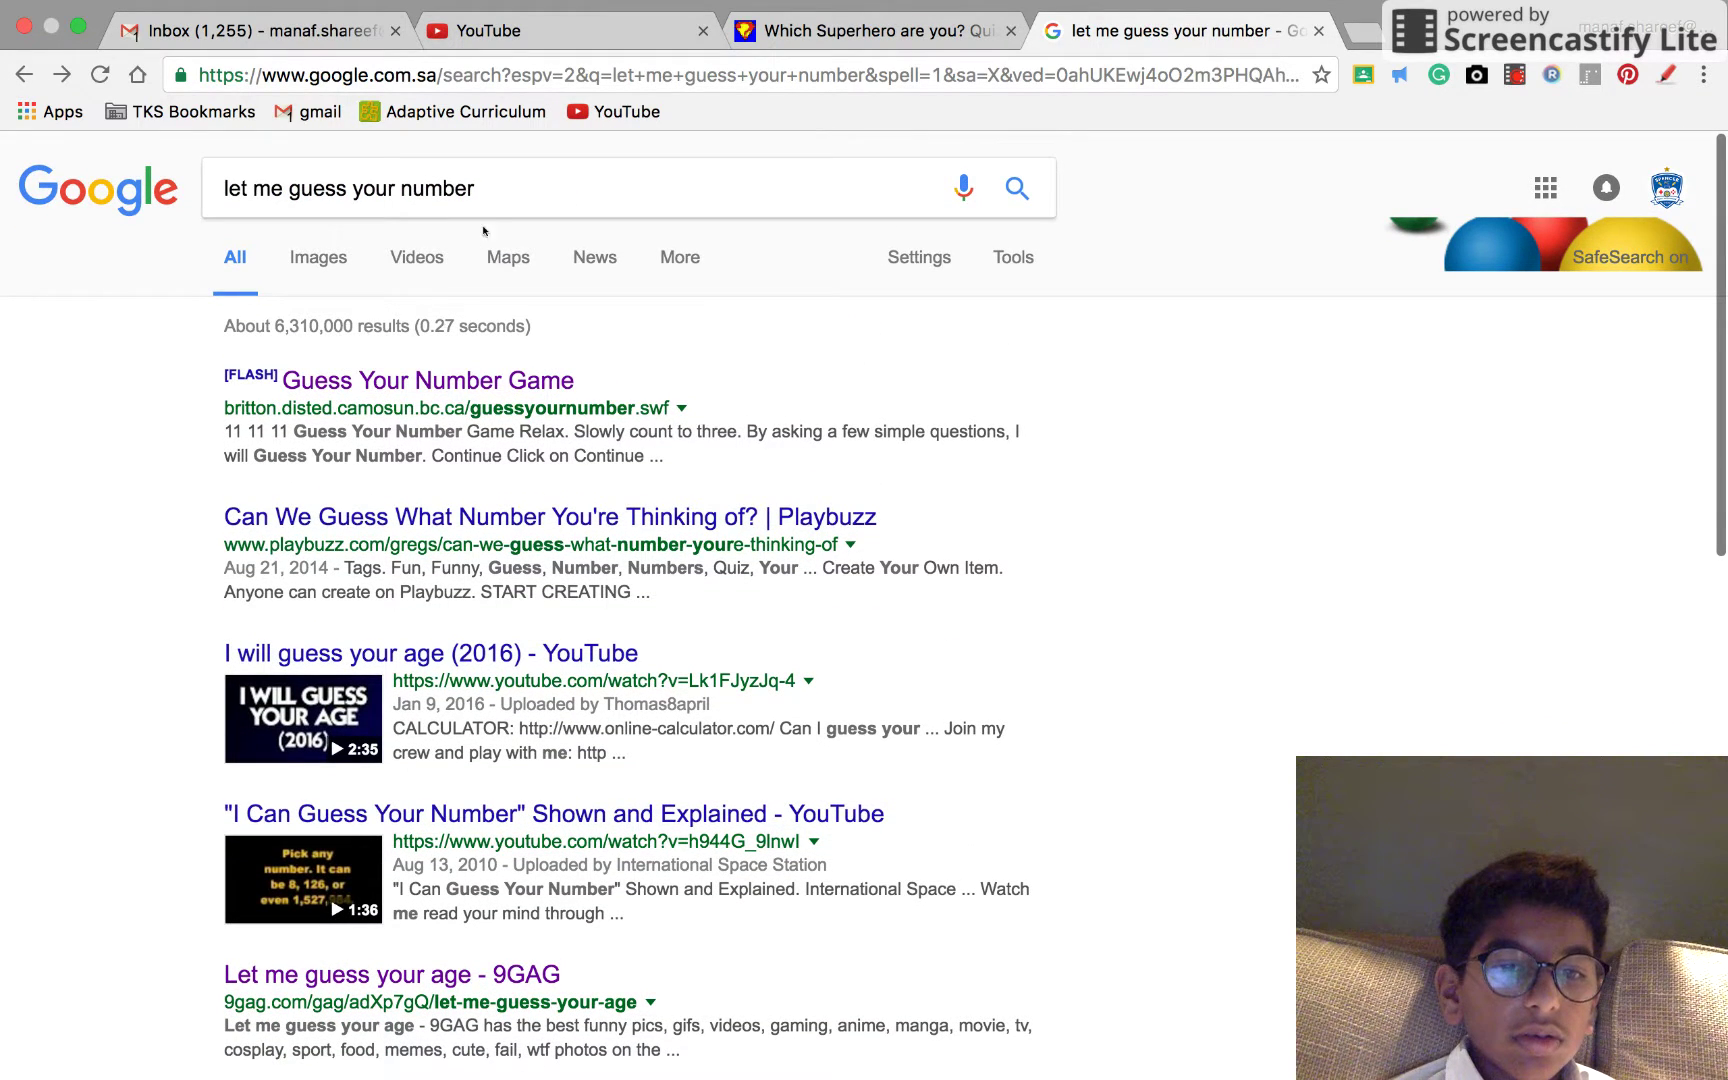
{"action": "left_click", "coordinate": [486, 189]}
{"action": "key", "text": "super+a"}
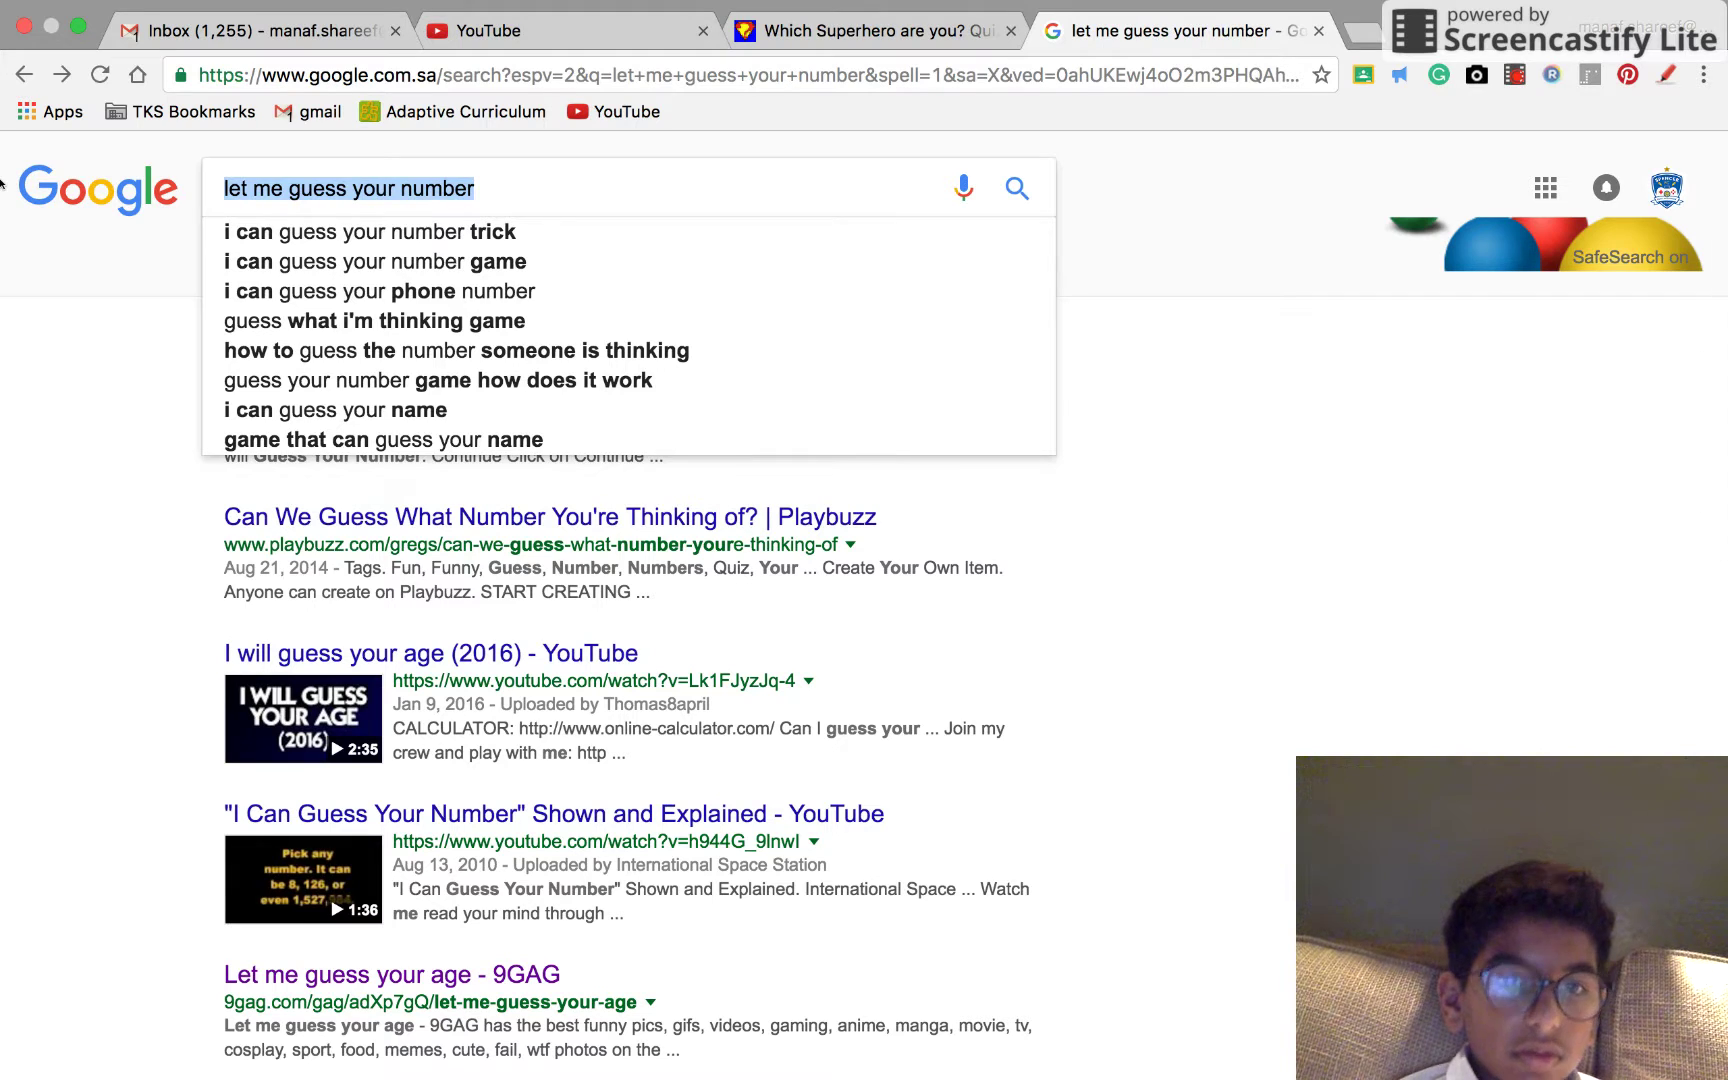
{"action": "type", "text": "Guess my "}
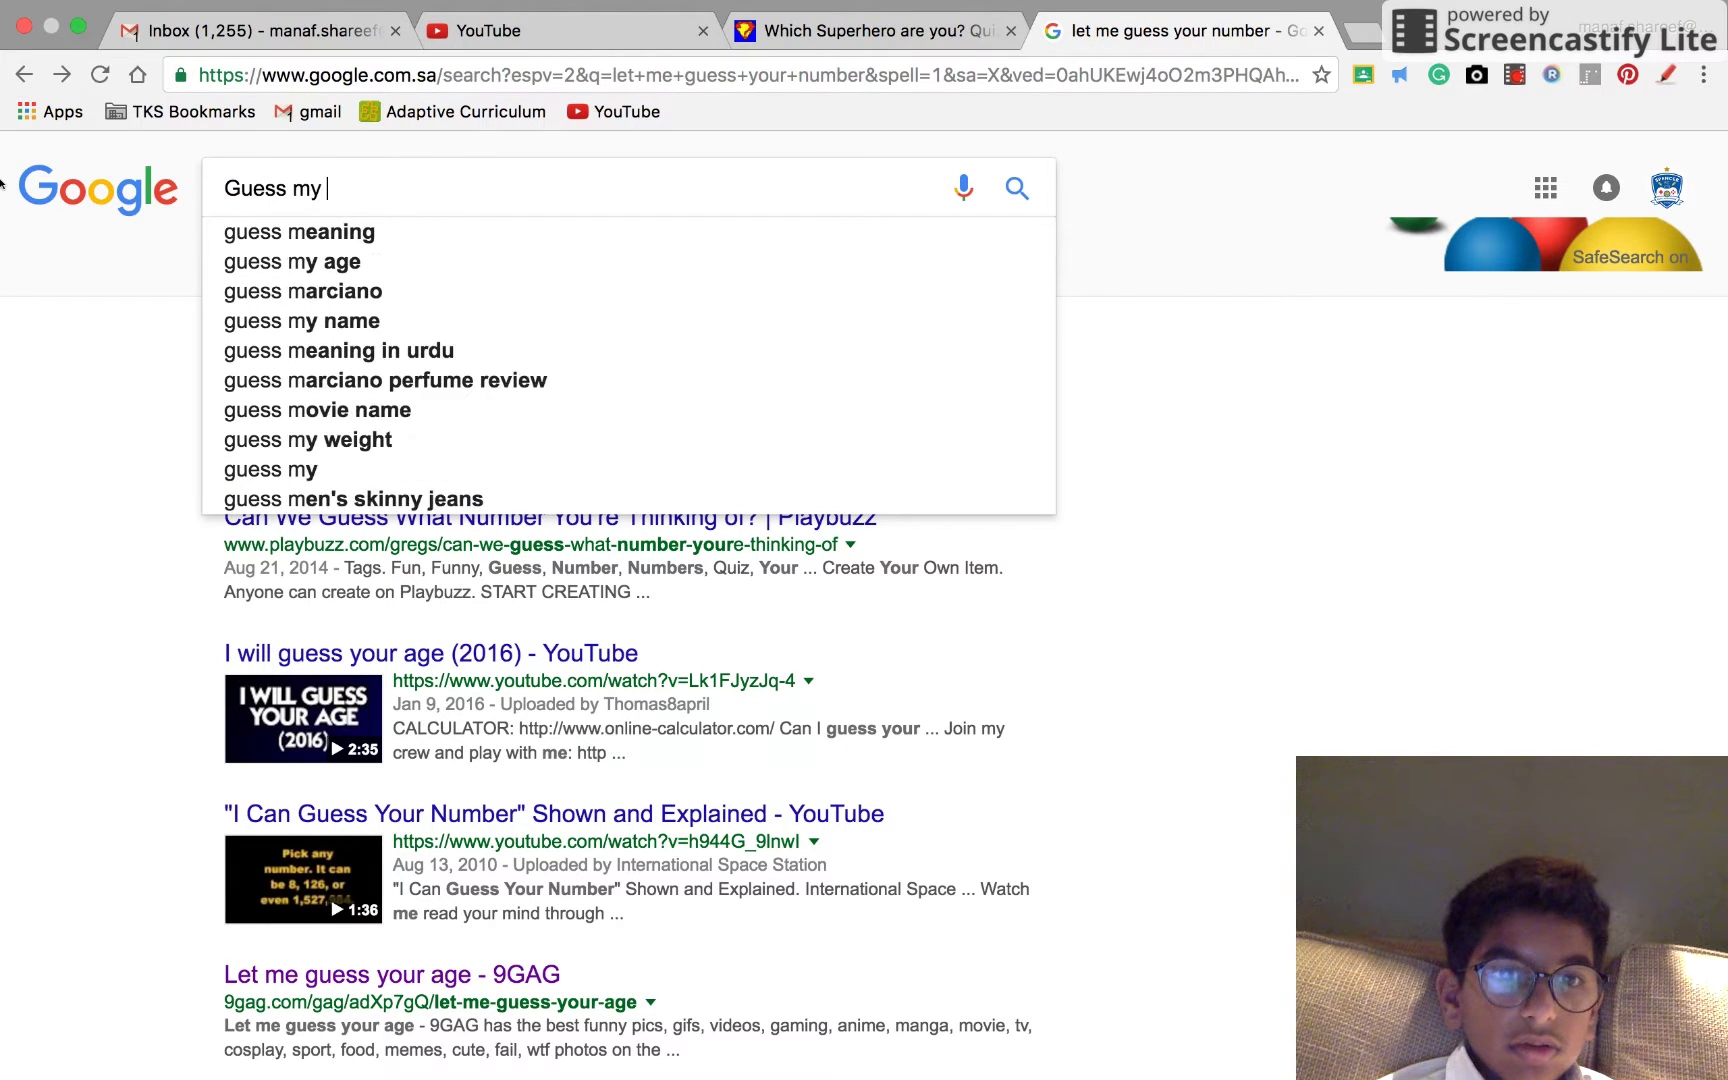
{"action": "type", "text": "number"}
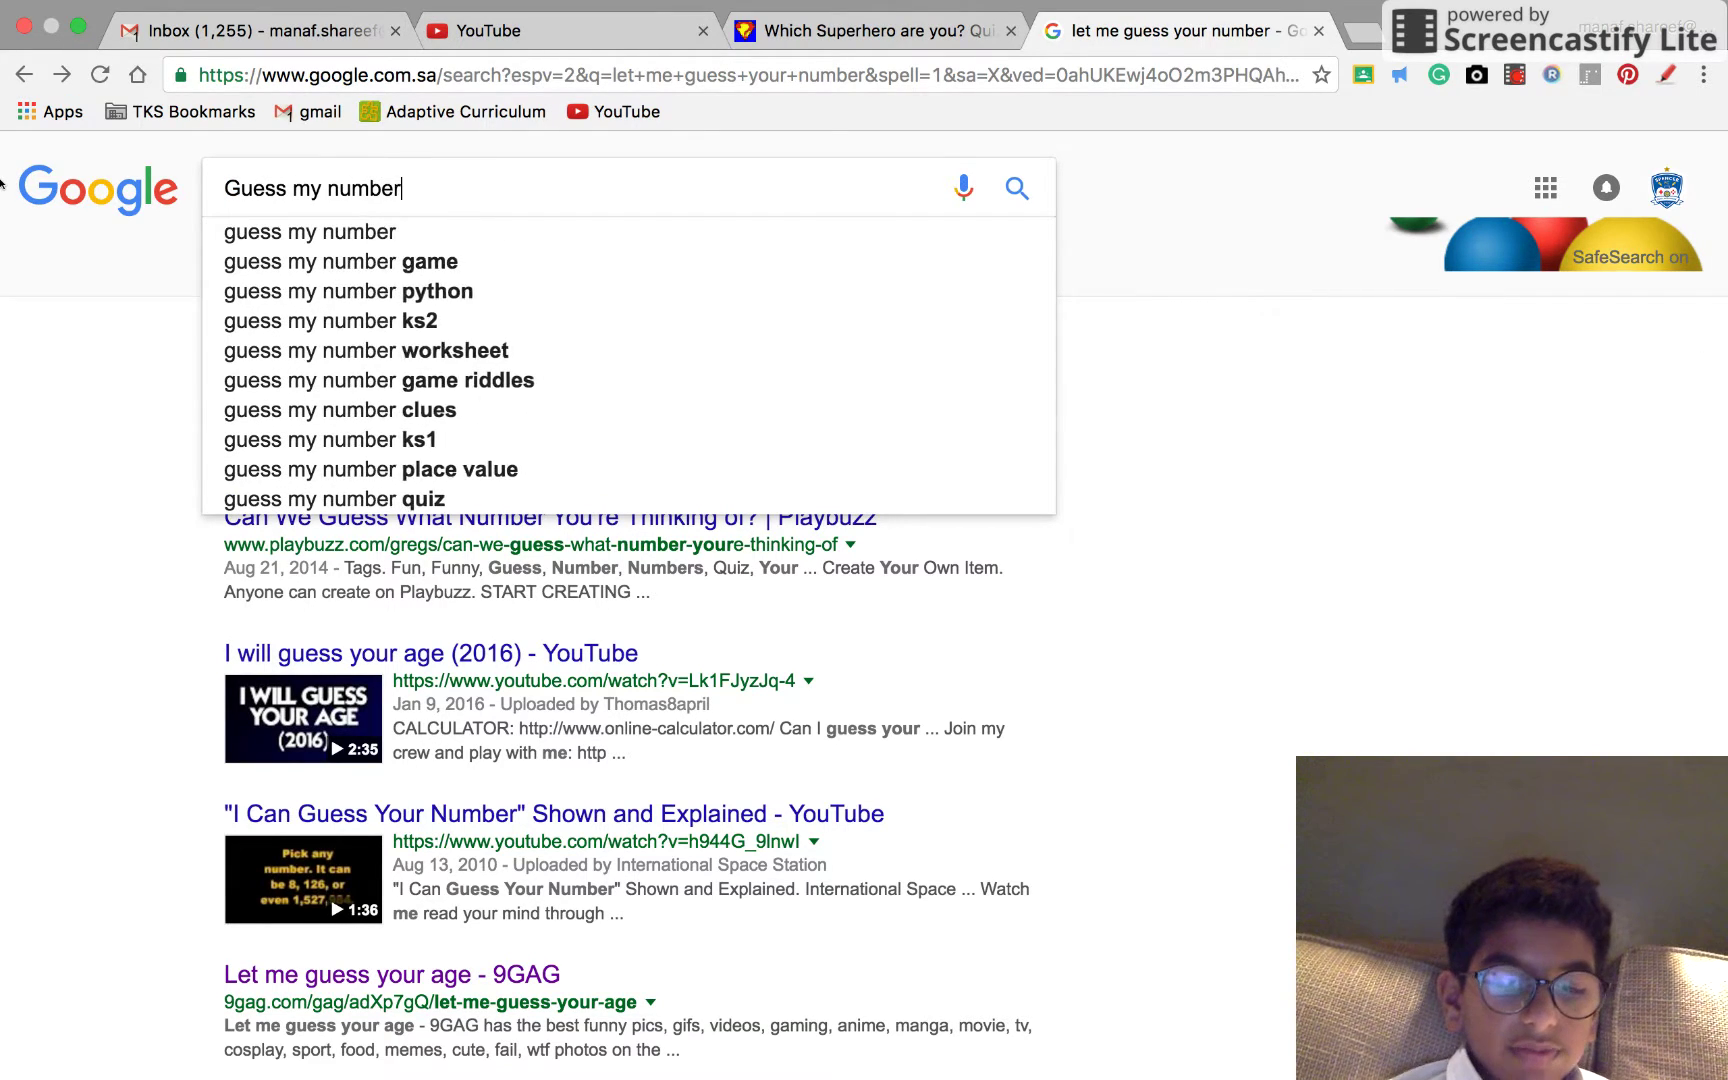
{"action": "key", "text": "Return"}
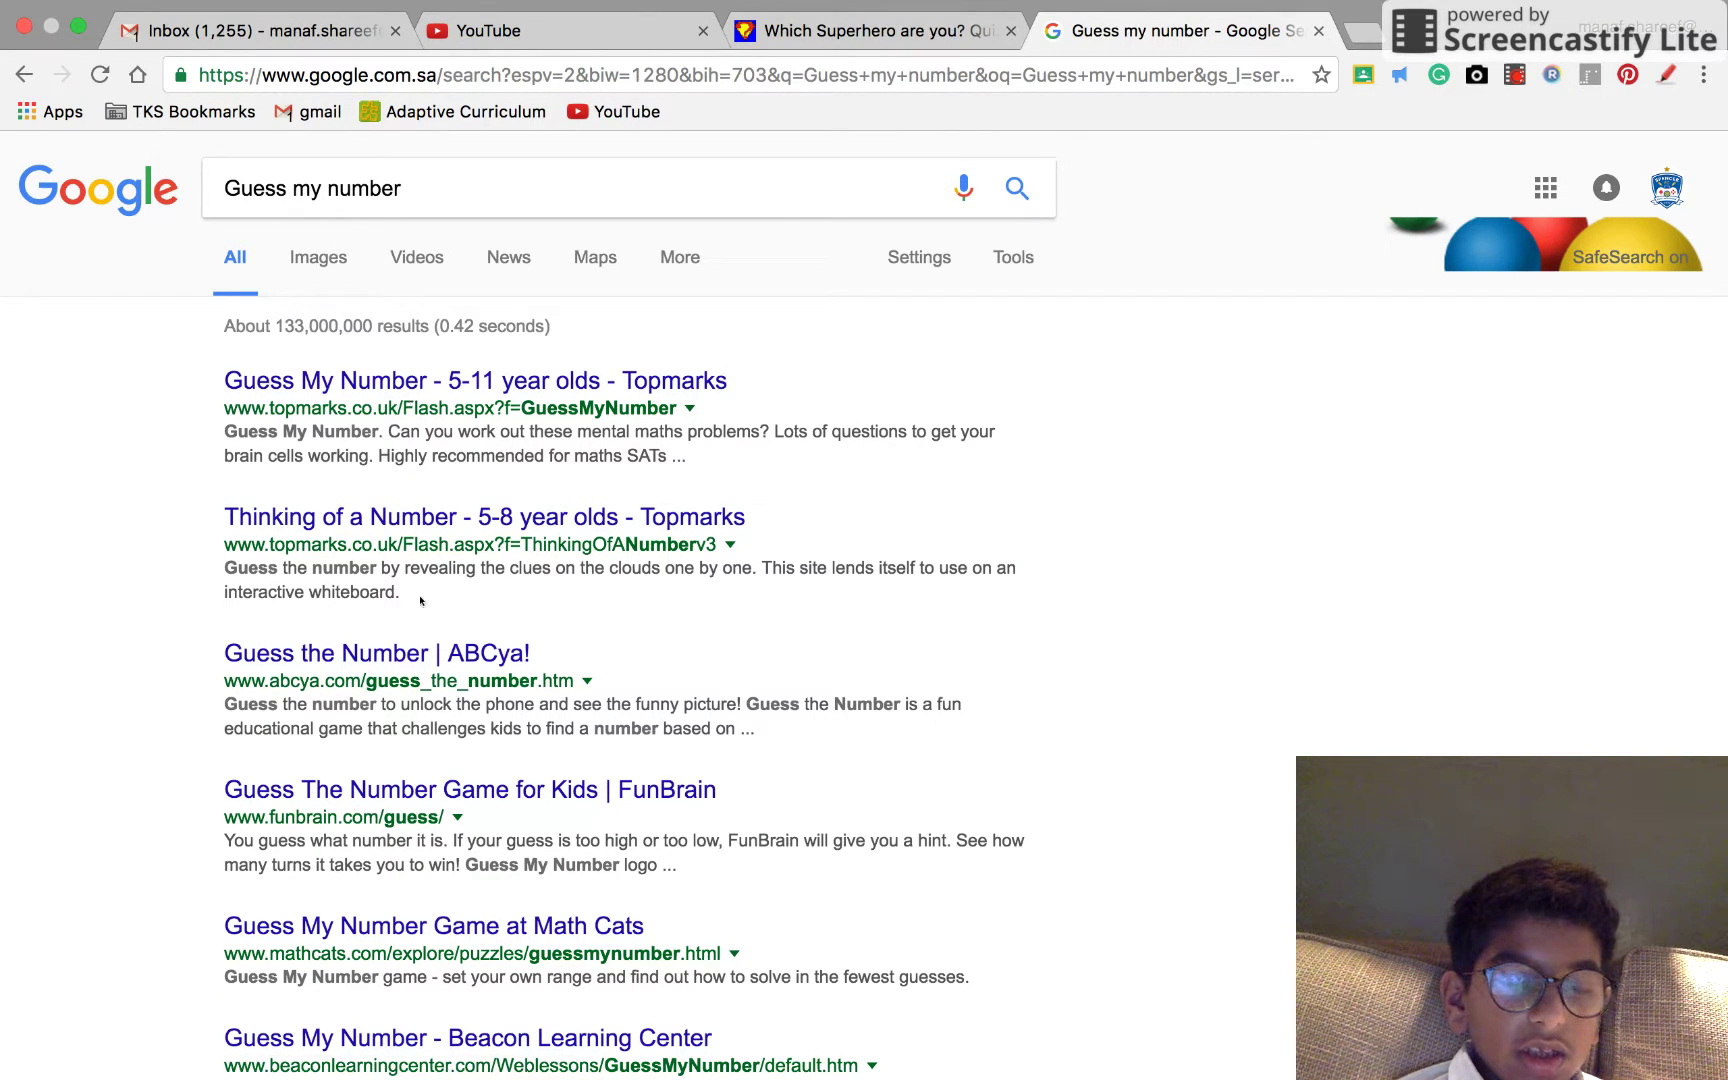
{"action": "left_click", "coordinate": [377, 654]}
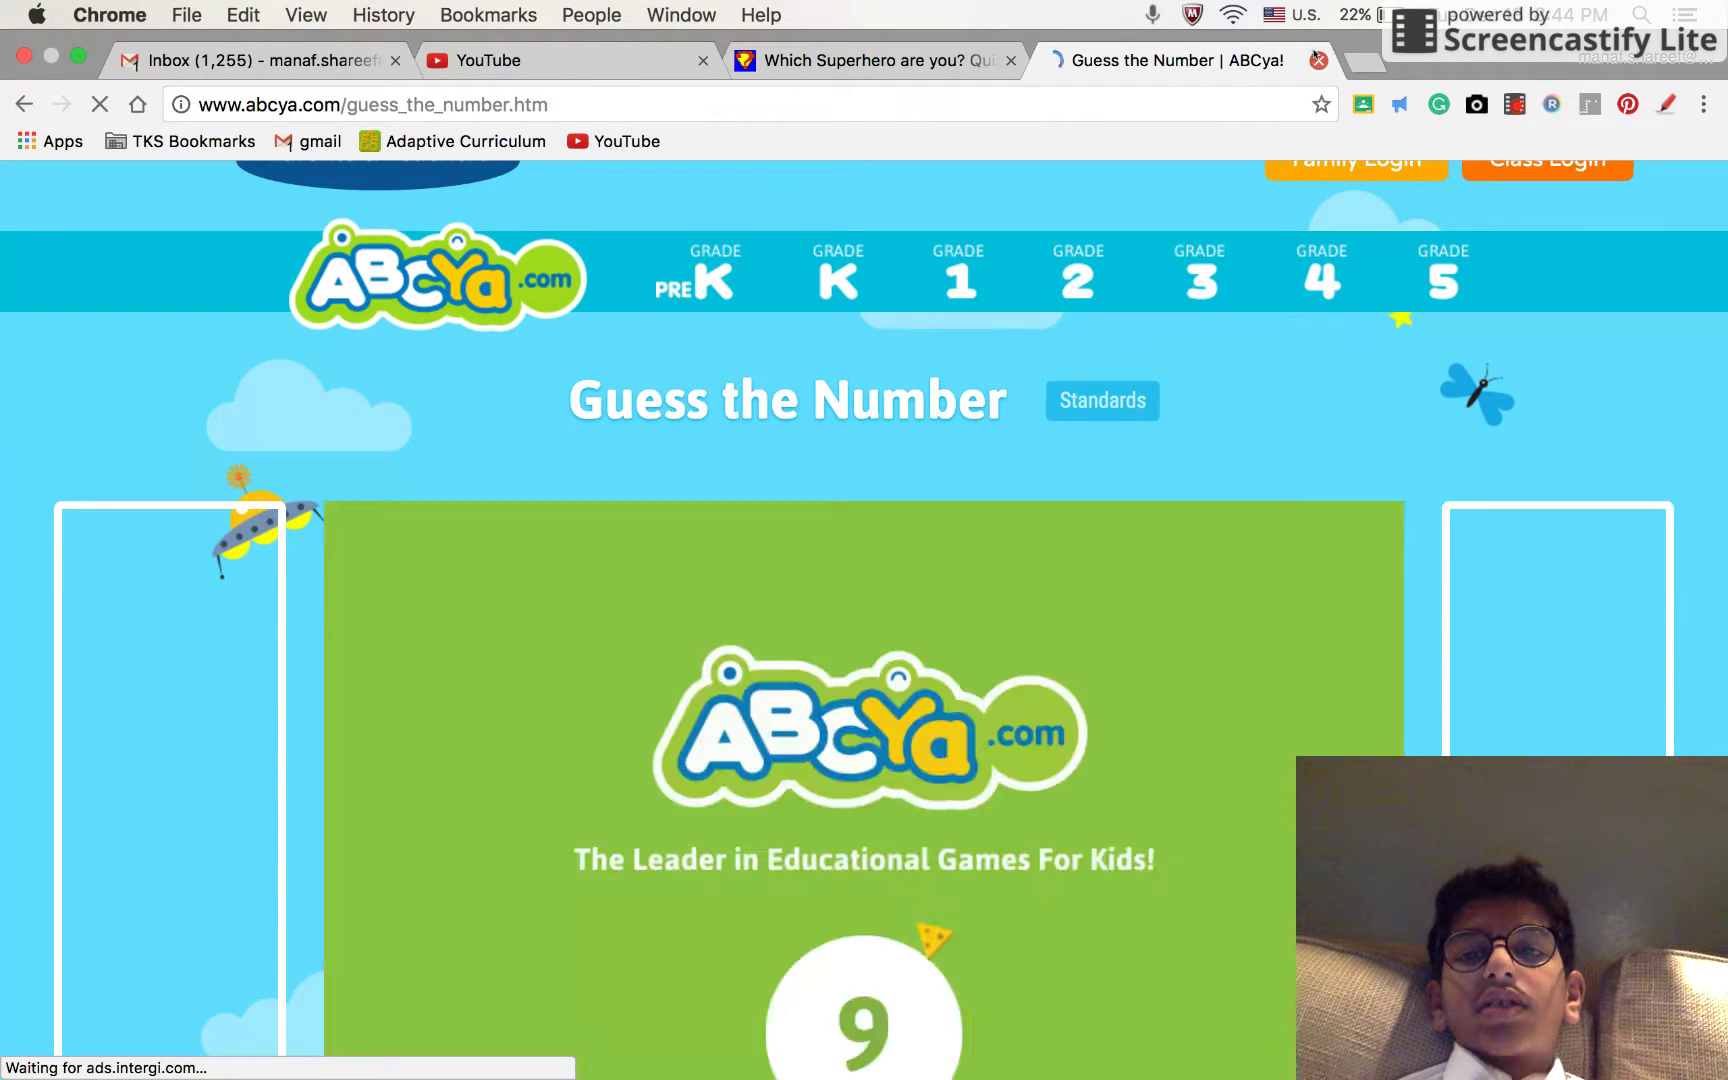
Close the guessing game, then answer Yes to reading people and No to the limelight.
{"action": "left_click", "coordinate": [1318, 59]}
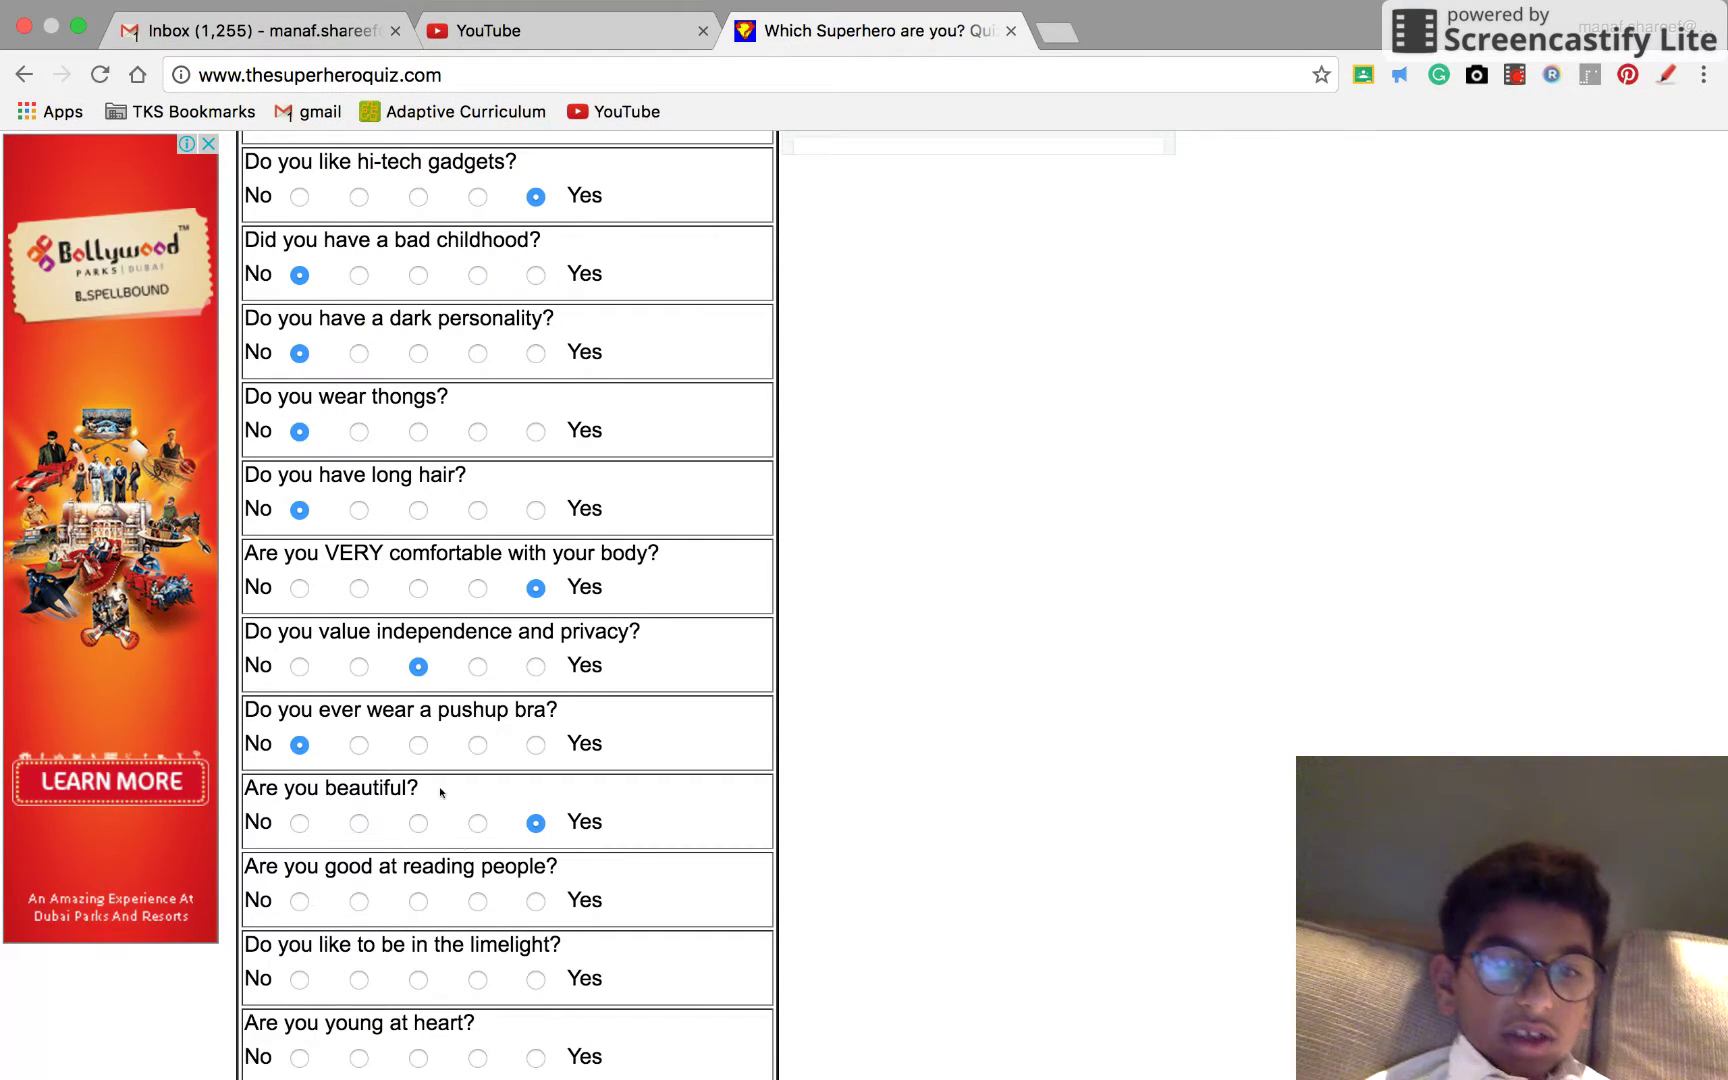
{"action": "left_click_drag", "start_coordinate": [607, 902], "coordinate": [530, 911]}
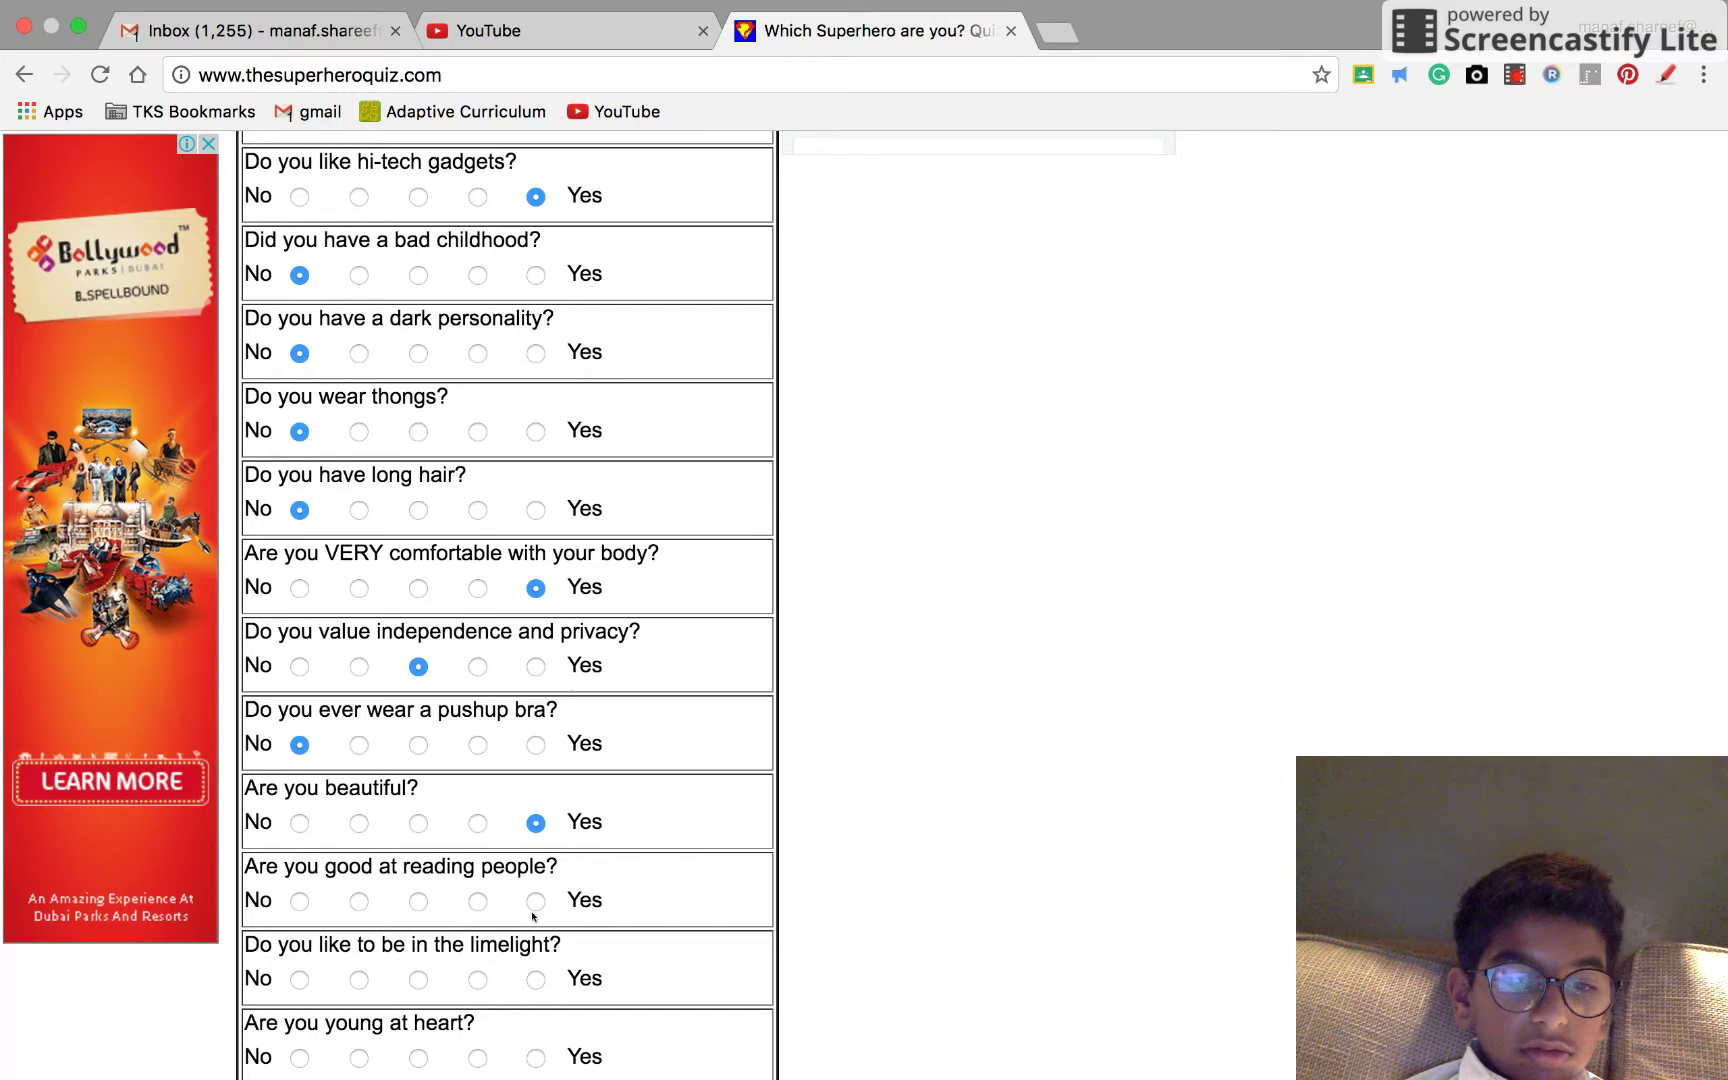
{"action": "left_click", "coordinate": [536, 901]}
{"action": "left_click_drag", "start_coordinate": [606, 980], "coordinate": [552, 984]}
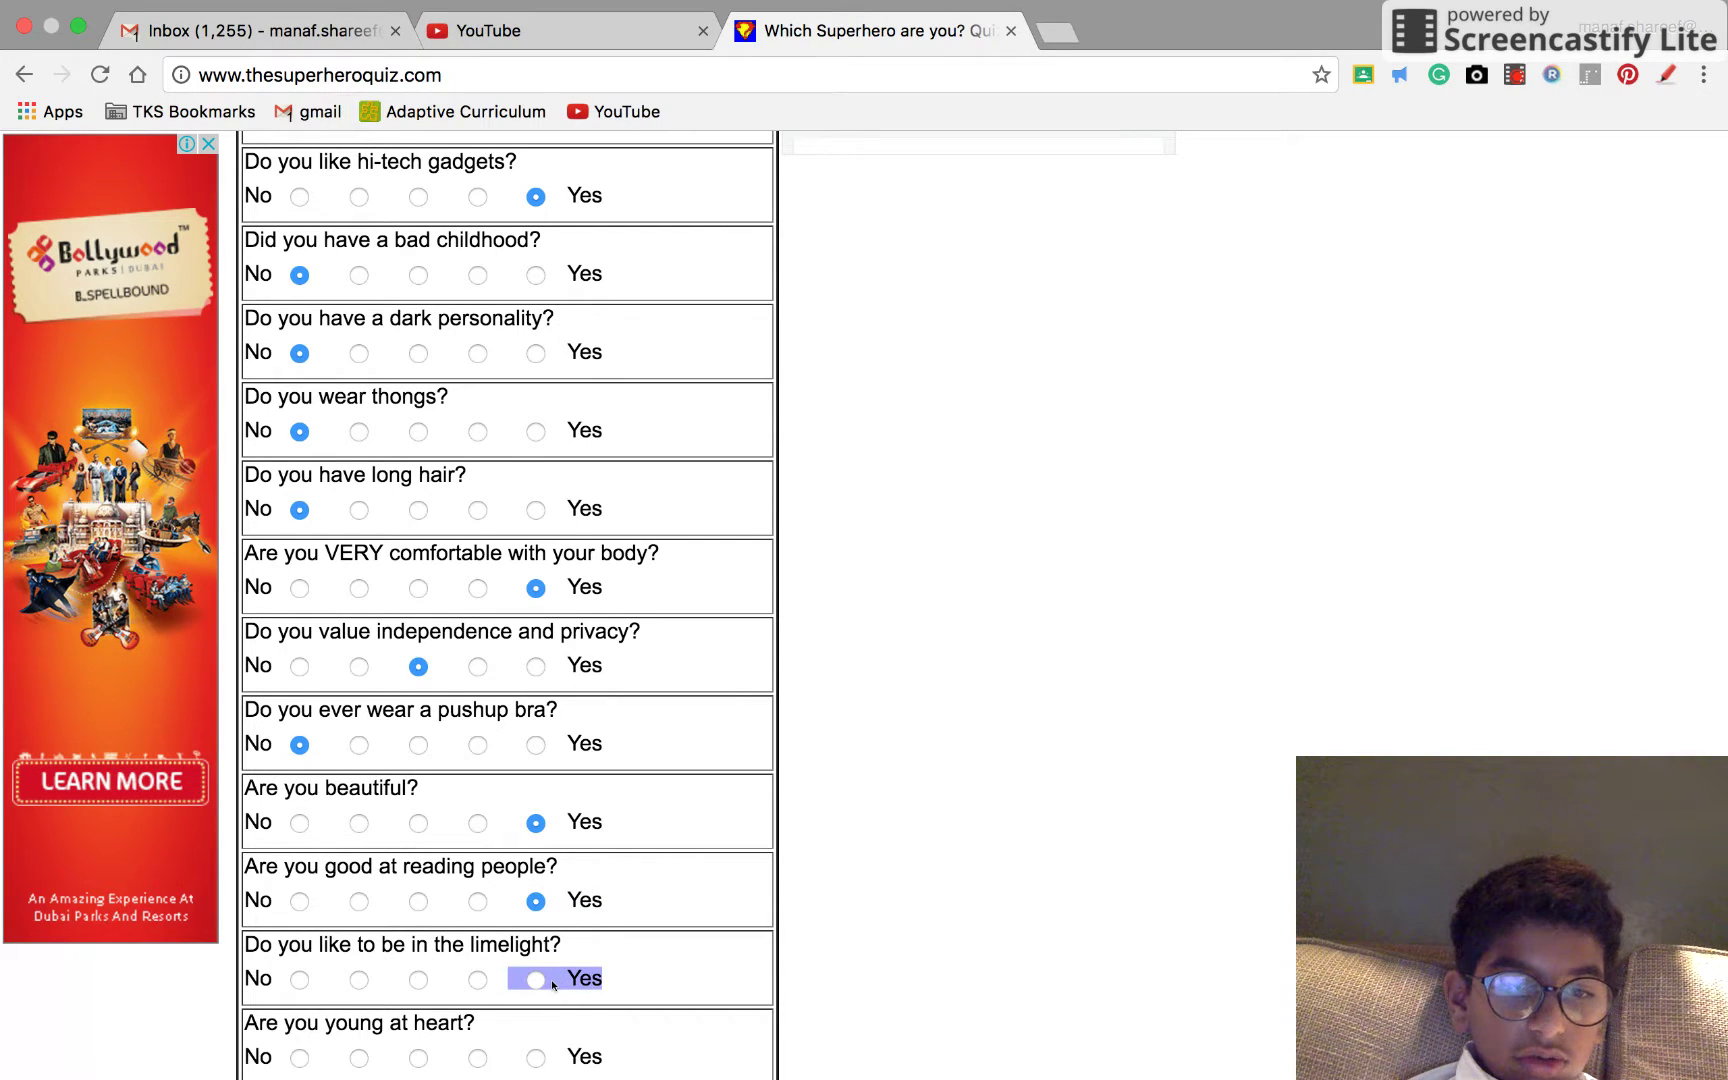
{"action": "left_click", "coordinate": [261, 995]}
{"action": "left_click_drag", "start_coordinate": [289, 994], "coordinate": [300, 981]}
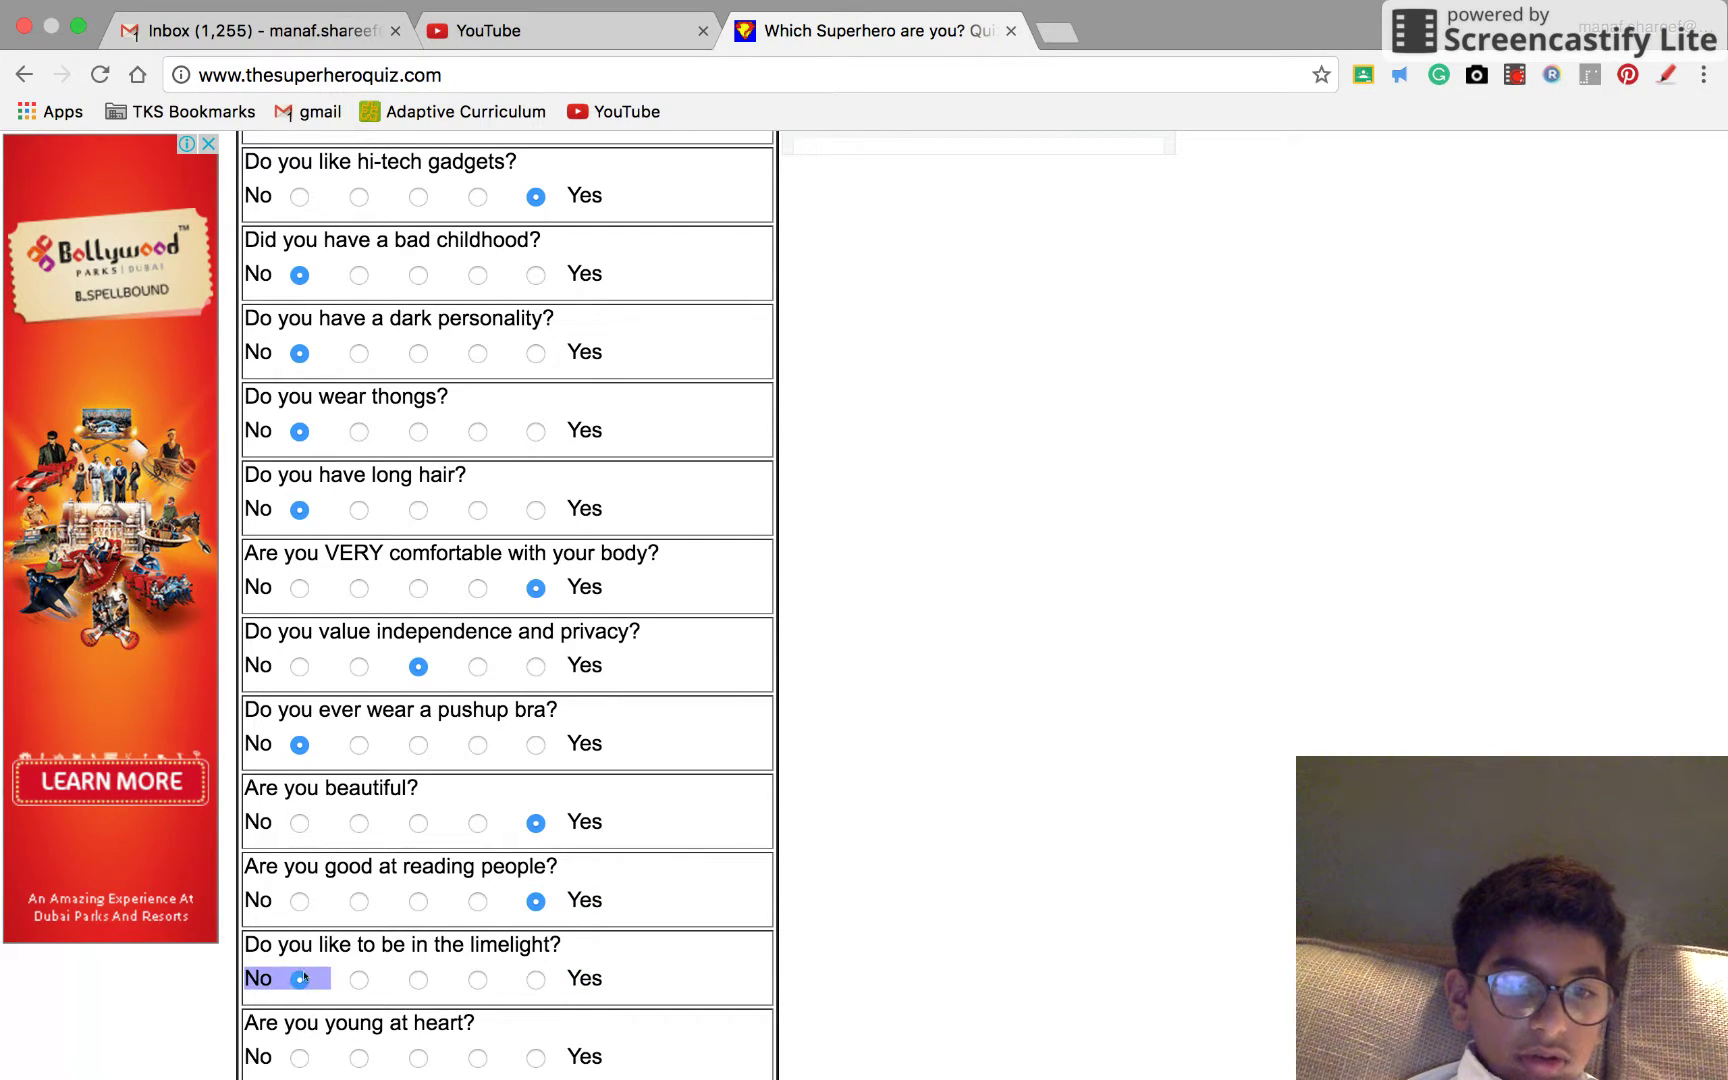
{"action": "left_click", "coordinate": [299, 977]}
Change the reading people answer to the middle option.
{"action": "left_click", "coordinate": [417, 899]}
{"action": "left_click_drag", "start_coordinate": [459, 899], "coordinate": [490, 901]}
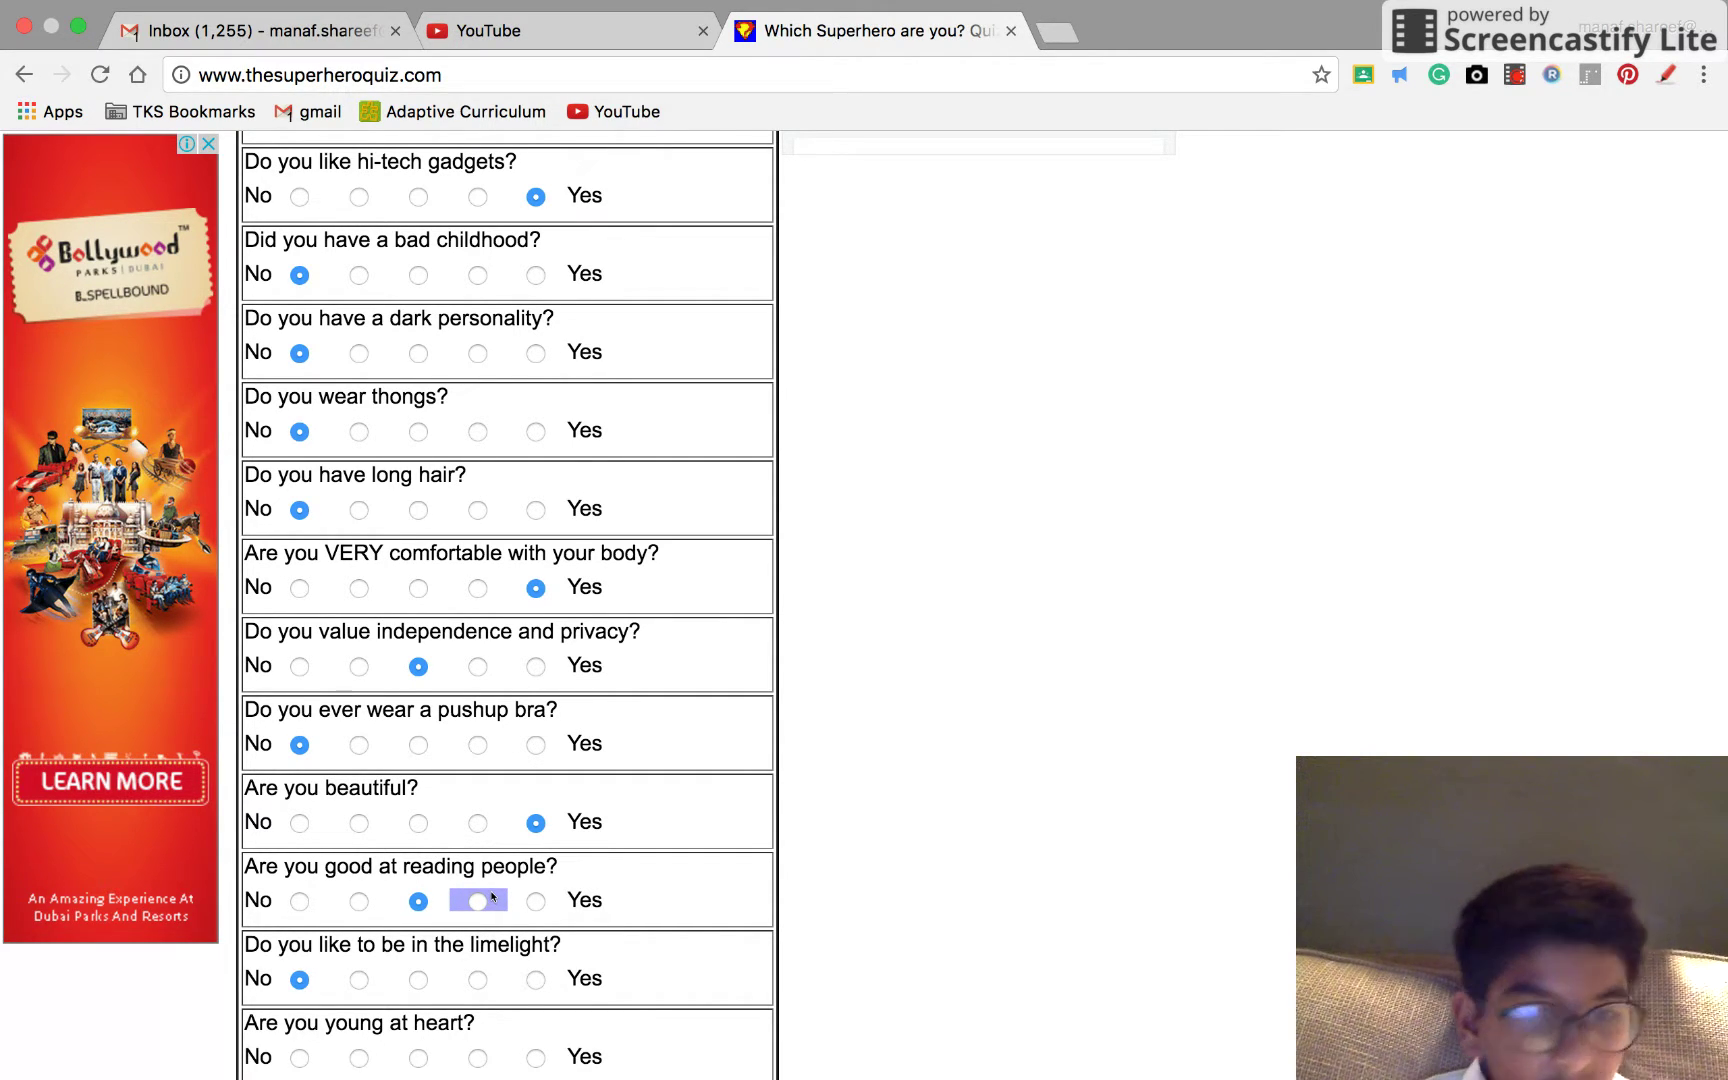
{"action": "left_click", "coordinate": [476, 1002]}
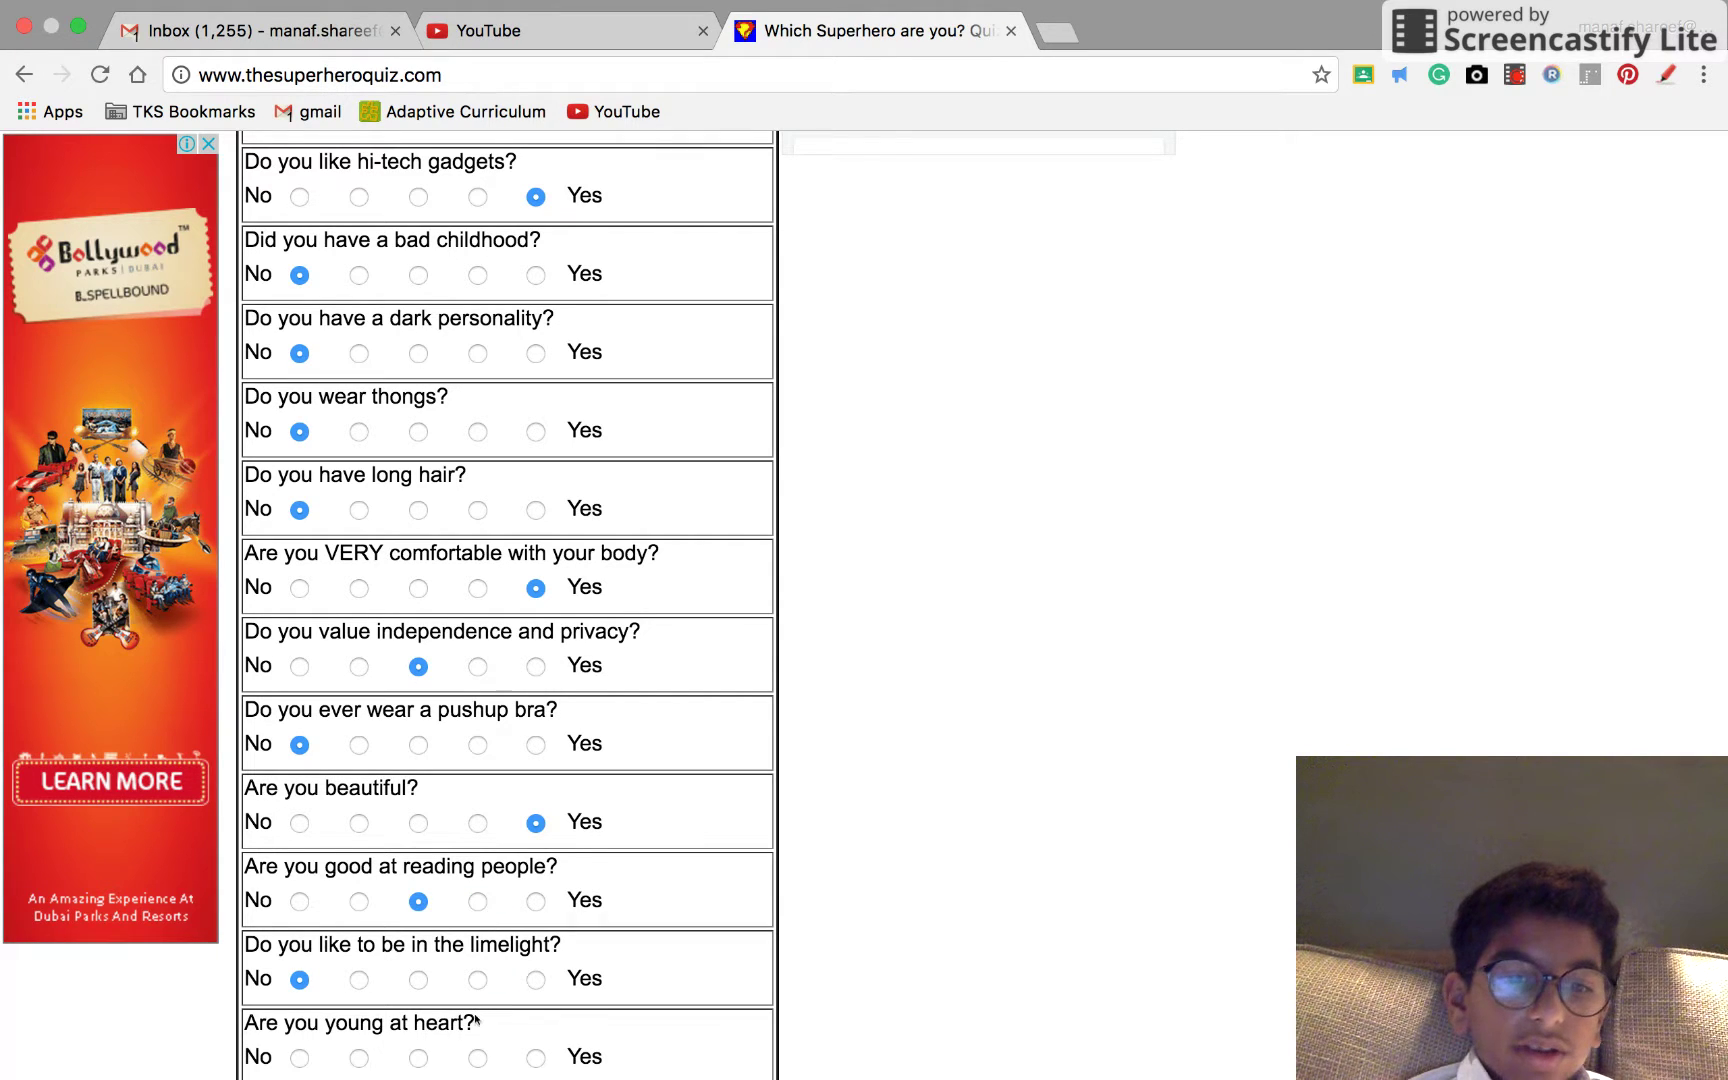
{"action": "left_click_drag", "start_coordinate": [523, 918], "coordinate": [595, 905]}
{"action": "left_click", "coordinate": [579, 870]}
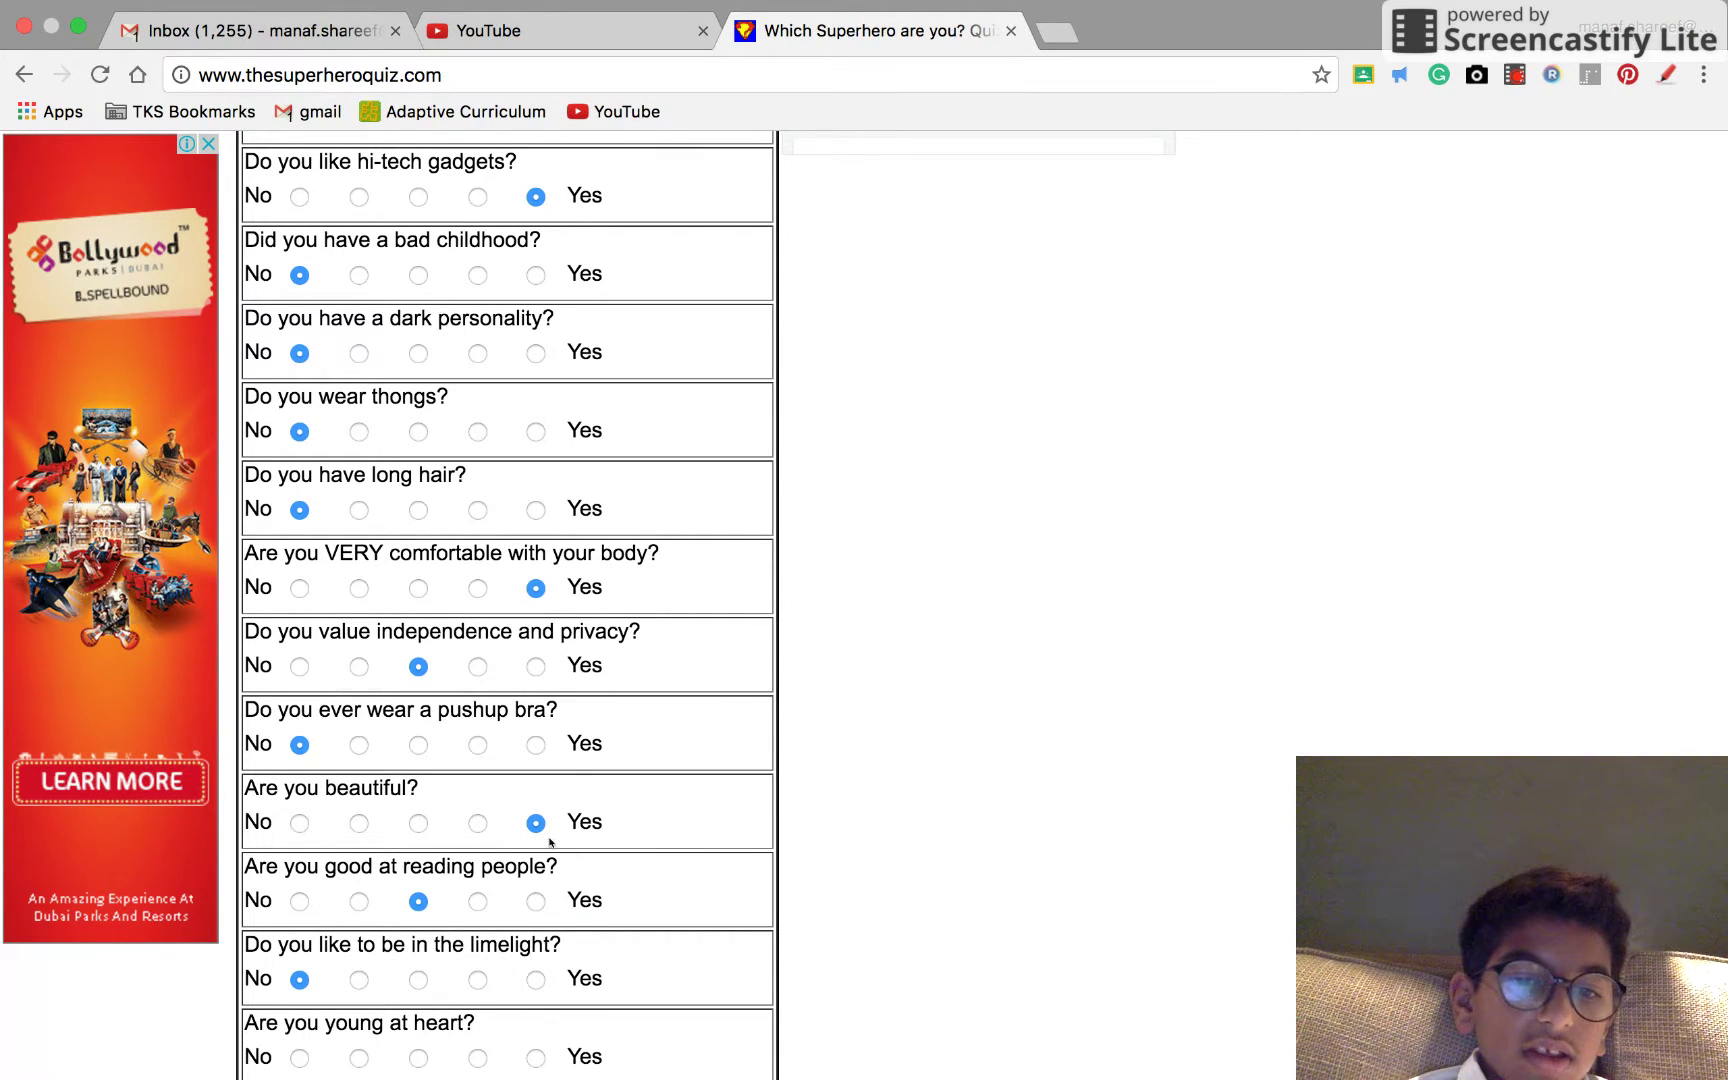
{"action": "left_click_drag", "start_coordinate": [446, 745], "coordinate": [337, 746]}
{"action": "left_click", "coordinate": [379, 808]}
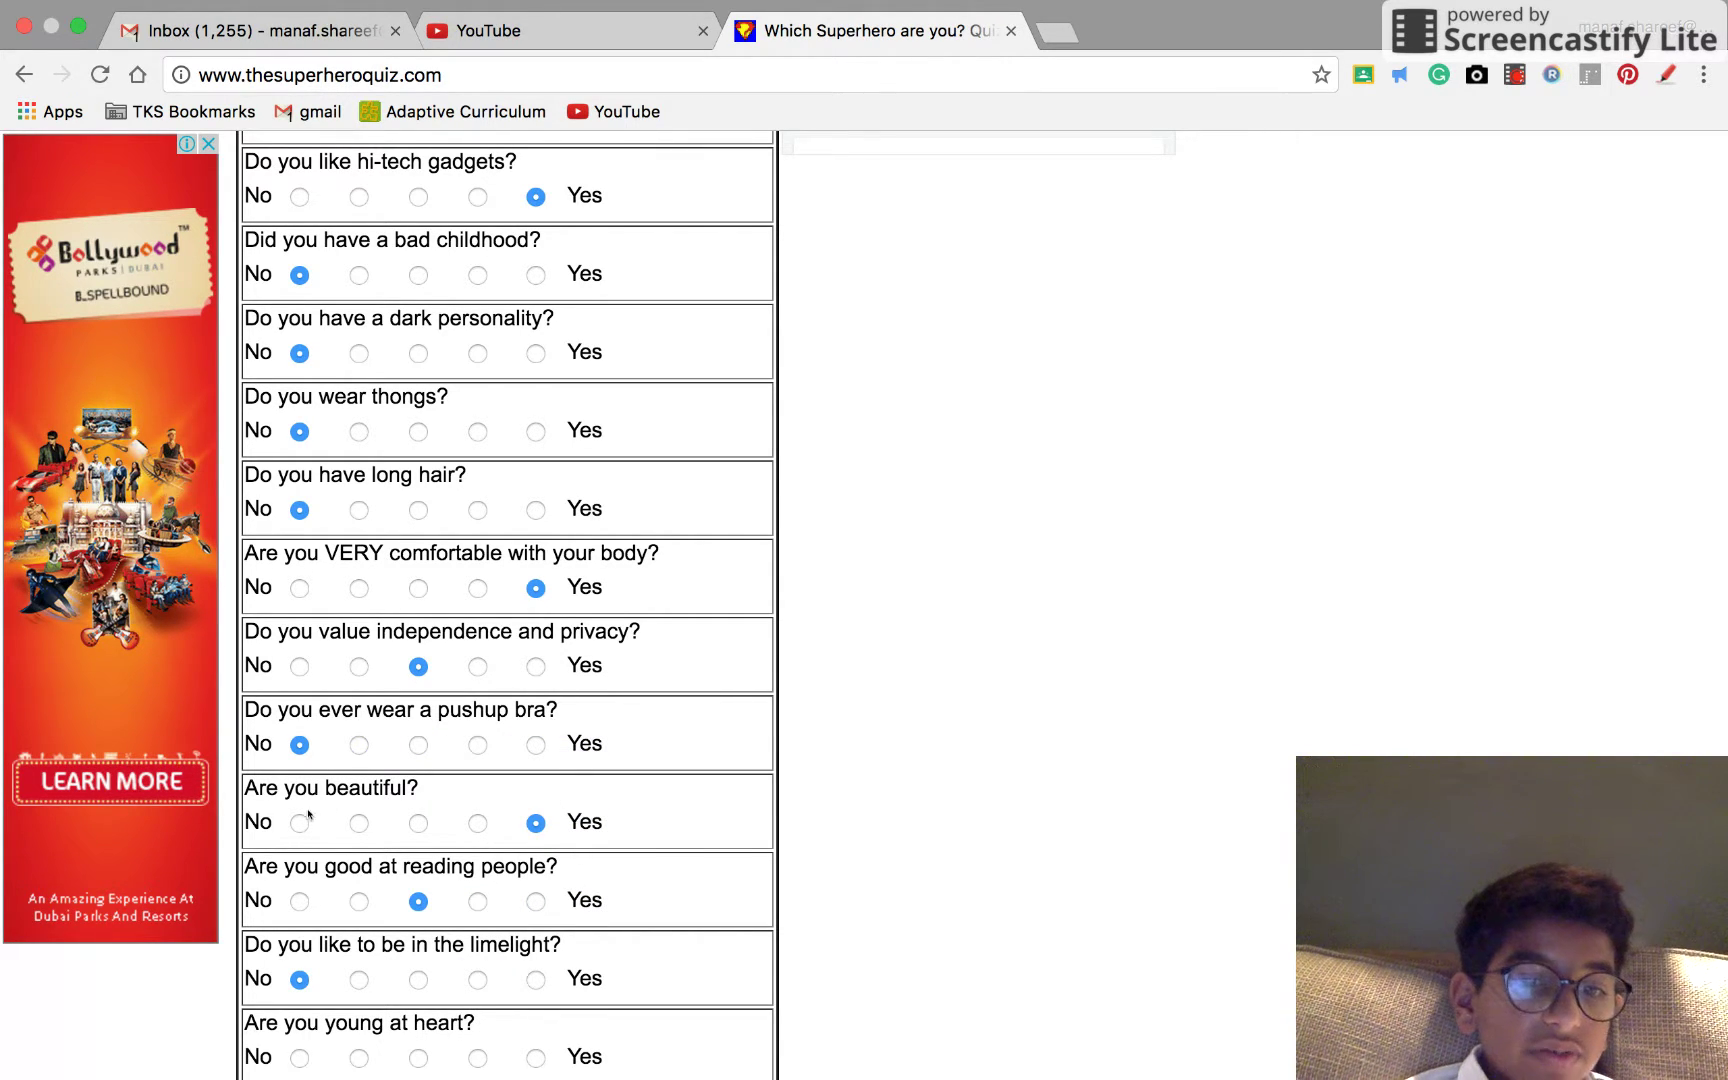
{"action": "left_click_drag", "start_coordinate": [331, 900], "coordinate": [294, 897]}
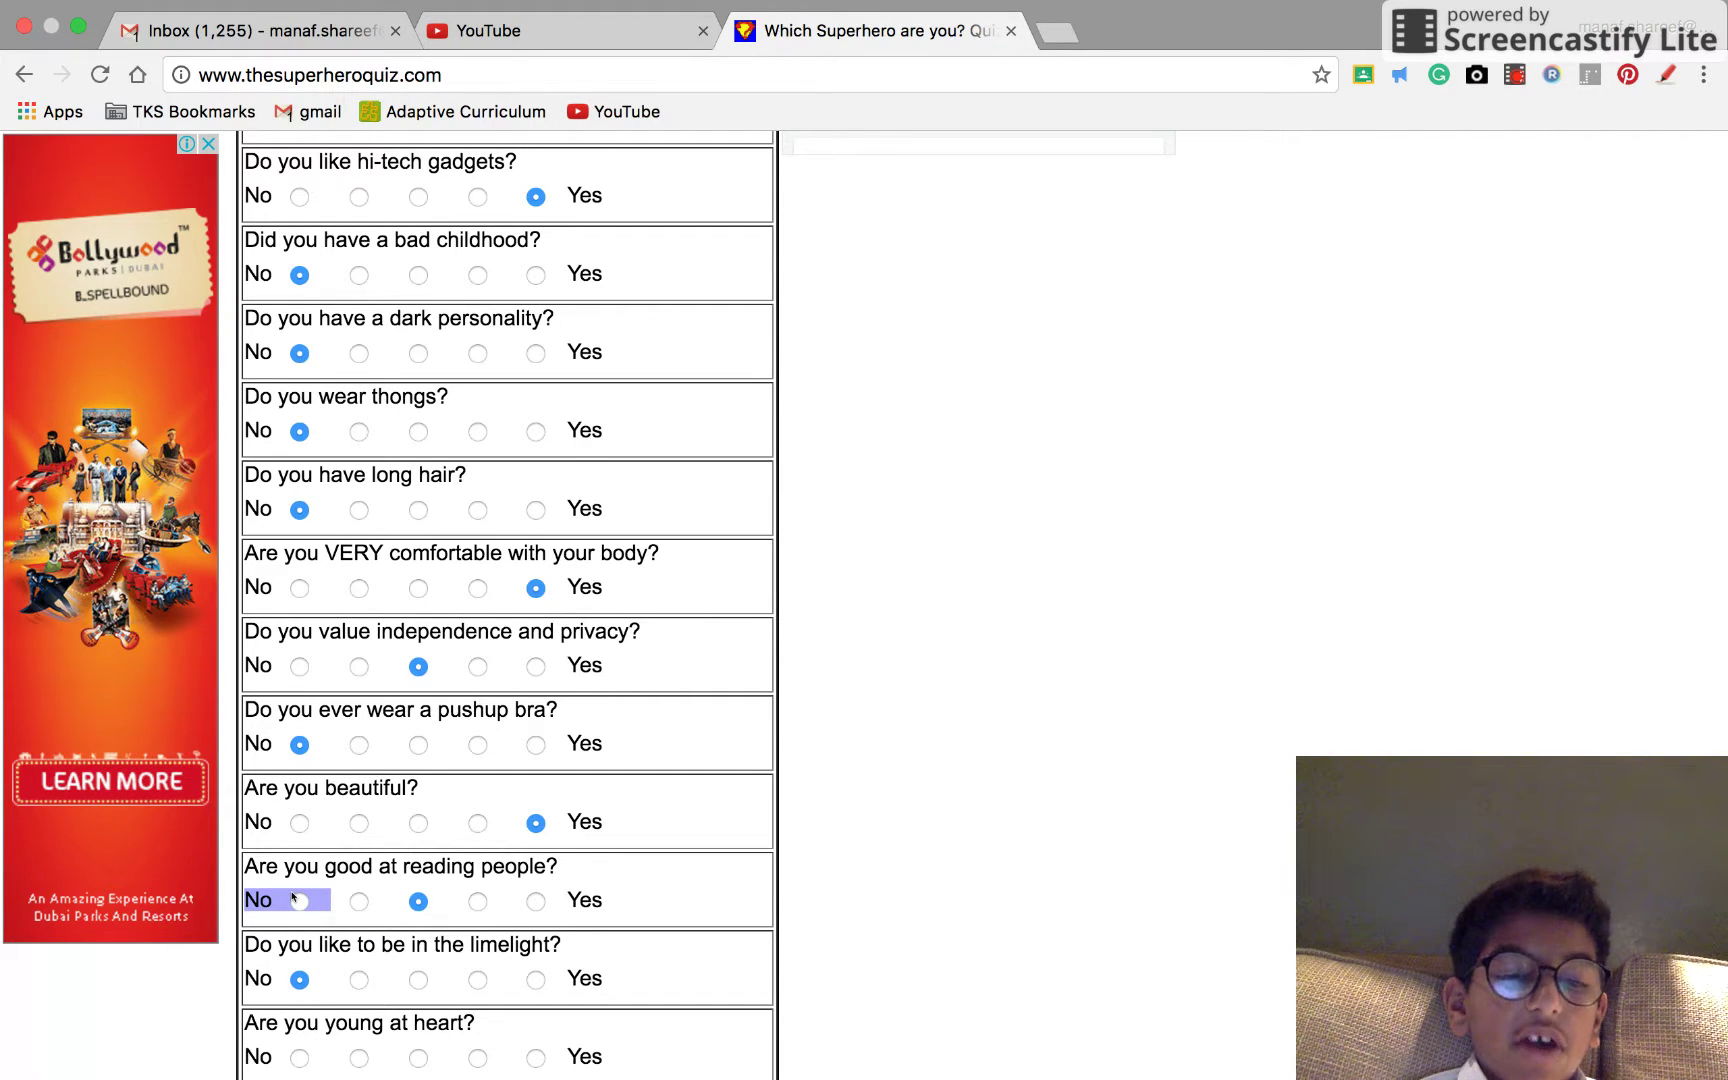
{"action": "scroll", "coordinate": [295, 900], "scroll_direction": "down", "scroll_amount": 3}
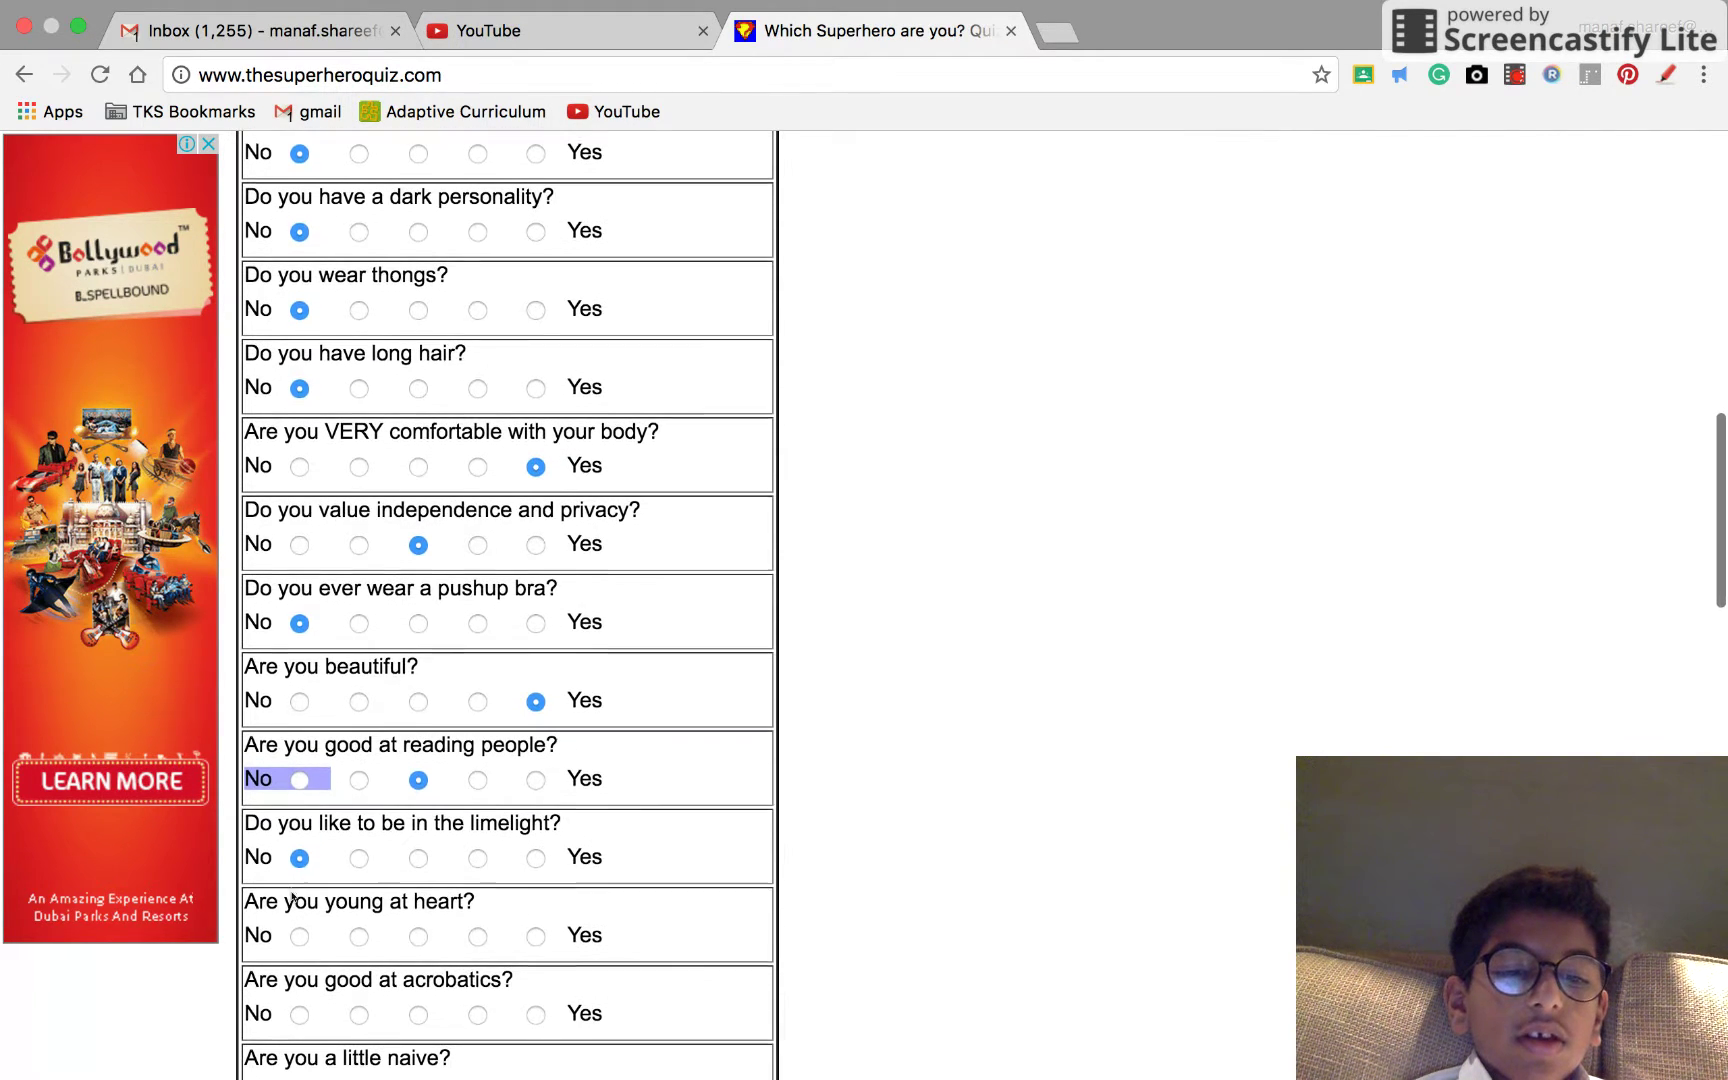
{"action": "scroll", "coordinate": [295, 900], "scroll_direction": "down", "scroll_amount": 2}
{"action": "mouse_move", "coordinate": [335, 871]}
{"action": "left_mouse_down"}
{"action": "mouse_move", "coordinate": [357, 871]}
{"action": "mouse_move", "coordinate": [299, 871]}
{"action": "mouse_move", "coordinate": [292, 946]}
{"action": "left_mouse_up"}
Answer No to young at heart, acrobatics, being naive and being easily angered.
{"action": "left_click", "coordinate": [419, 871]}
{"action": "left_click", "coordinate": [298, 870]}
{"action": "scroll", "coordinate": [298, 872], "scroll_direction": "down", "scroll_amount": 1}
{"action": "left_click", "coordinate": [298, 906]}
{"action": "scroll", "coordinate": [299, 906], "scroll_direction": "down", "scroll_amount": 1}
{"action": "left_click", "coordinate": [298, 935]}
{"action": "scroll", "coordinate": [298, 935], "scroll_direction": "down", "scroll_amount": 1}
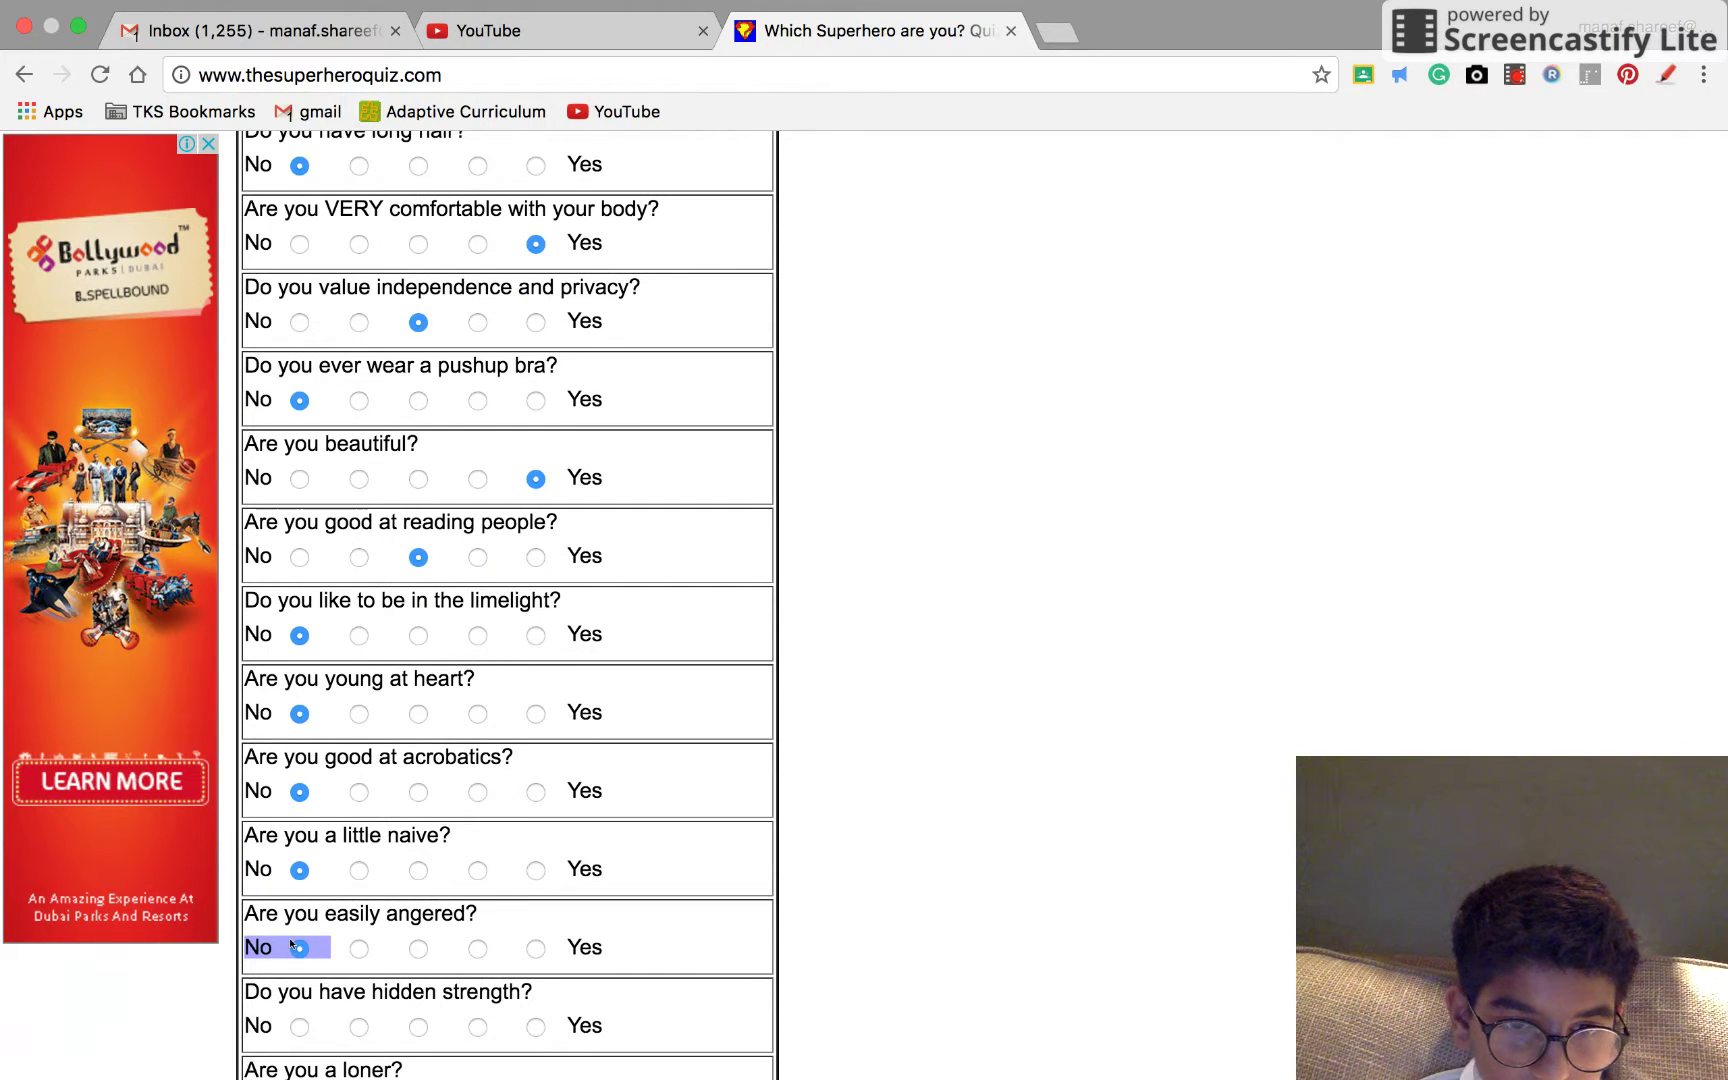
{"action": "left_click", "coordinate": [299, 947]}
{"action": "left_click_drag", "start_coordinate": [508, 947], "coordinate": [452, 947]}
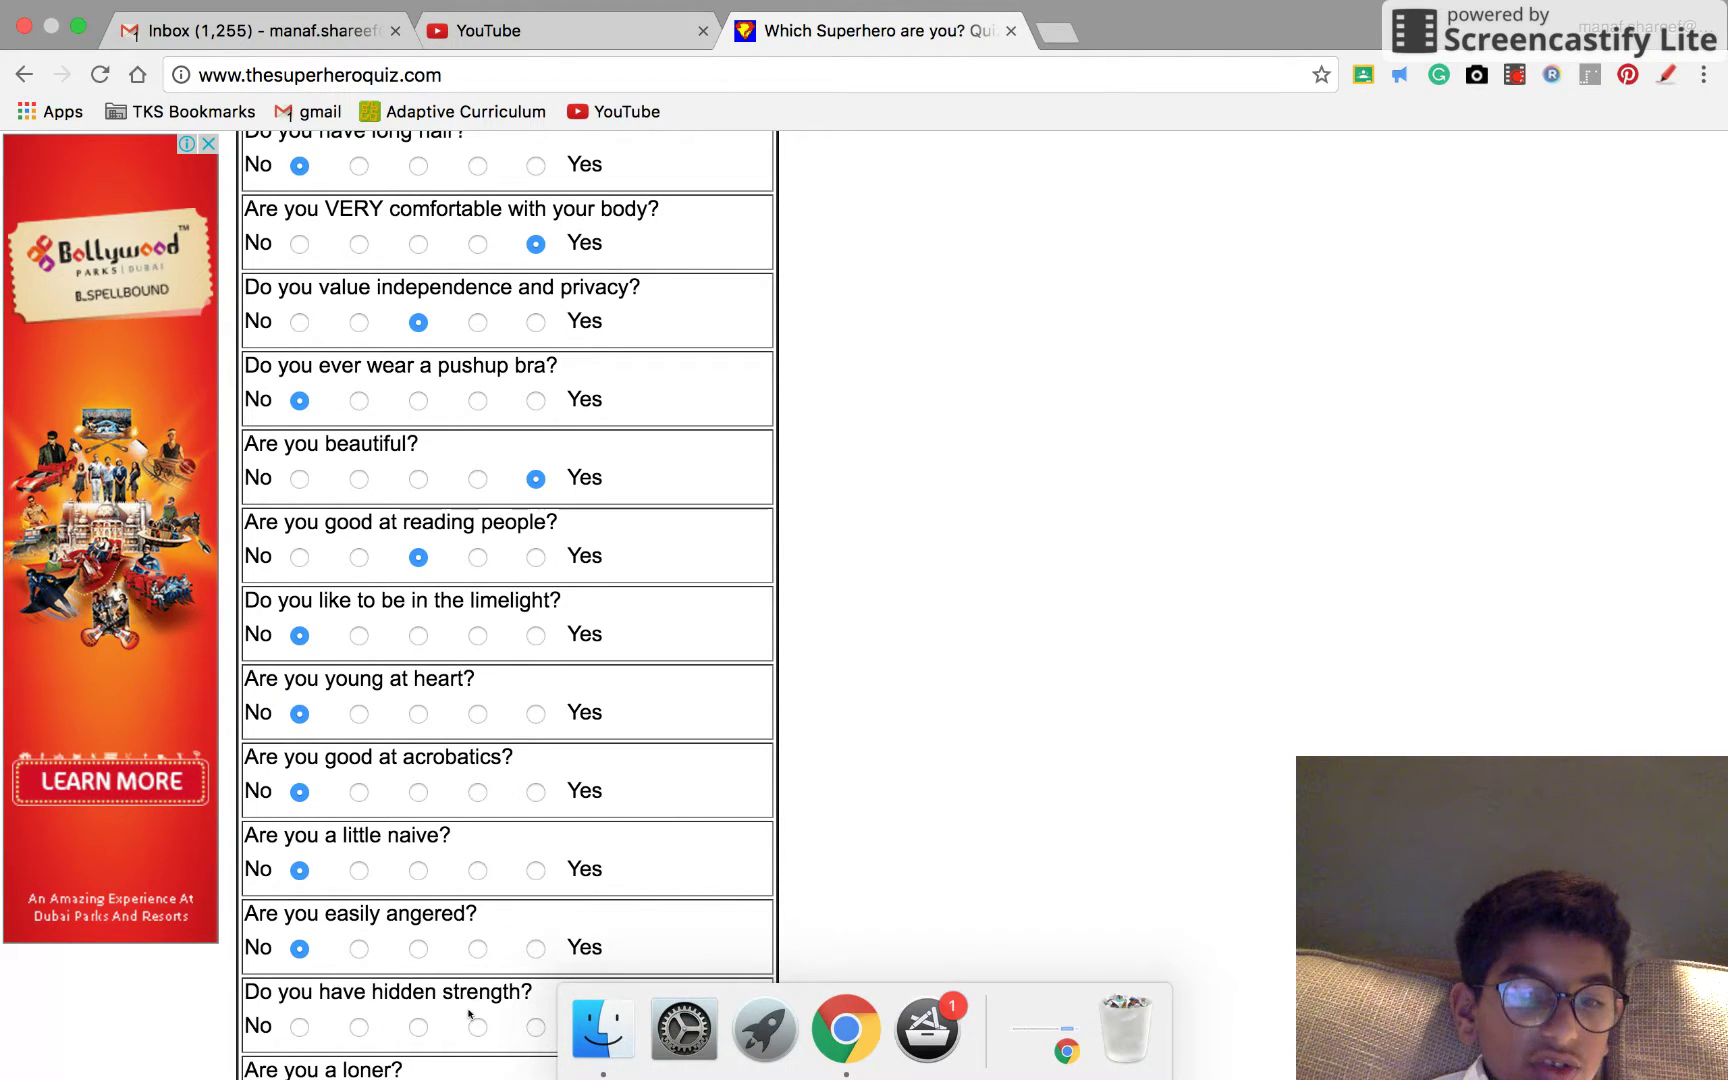
Answer No to hidden strength and being a loner, and Yes to hurting people unknowingly.
{"action": "left_click_drag", "start_coordinate": [391, 1026], "coordinate": [348, 1031]}
{"action": "left_click", "coordinate": [299, 1027]}
{"action": "scroll", "coordinate": [513, 811], "scroll_direction": "down", "scroll_amount": 2}
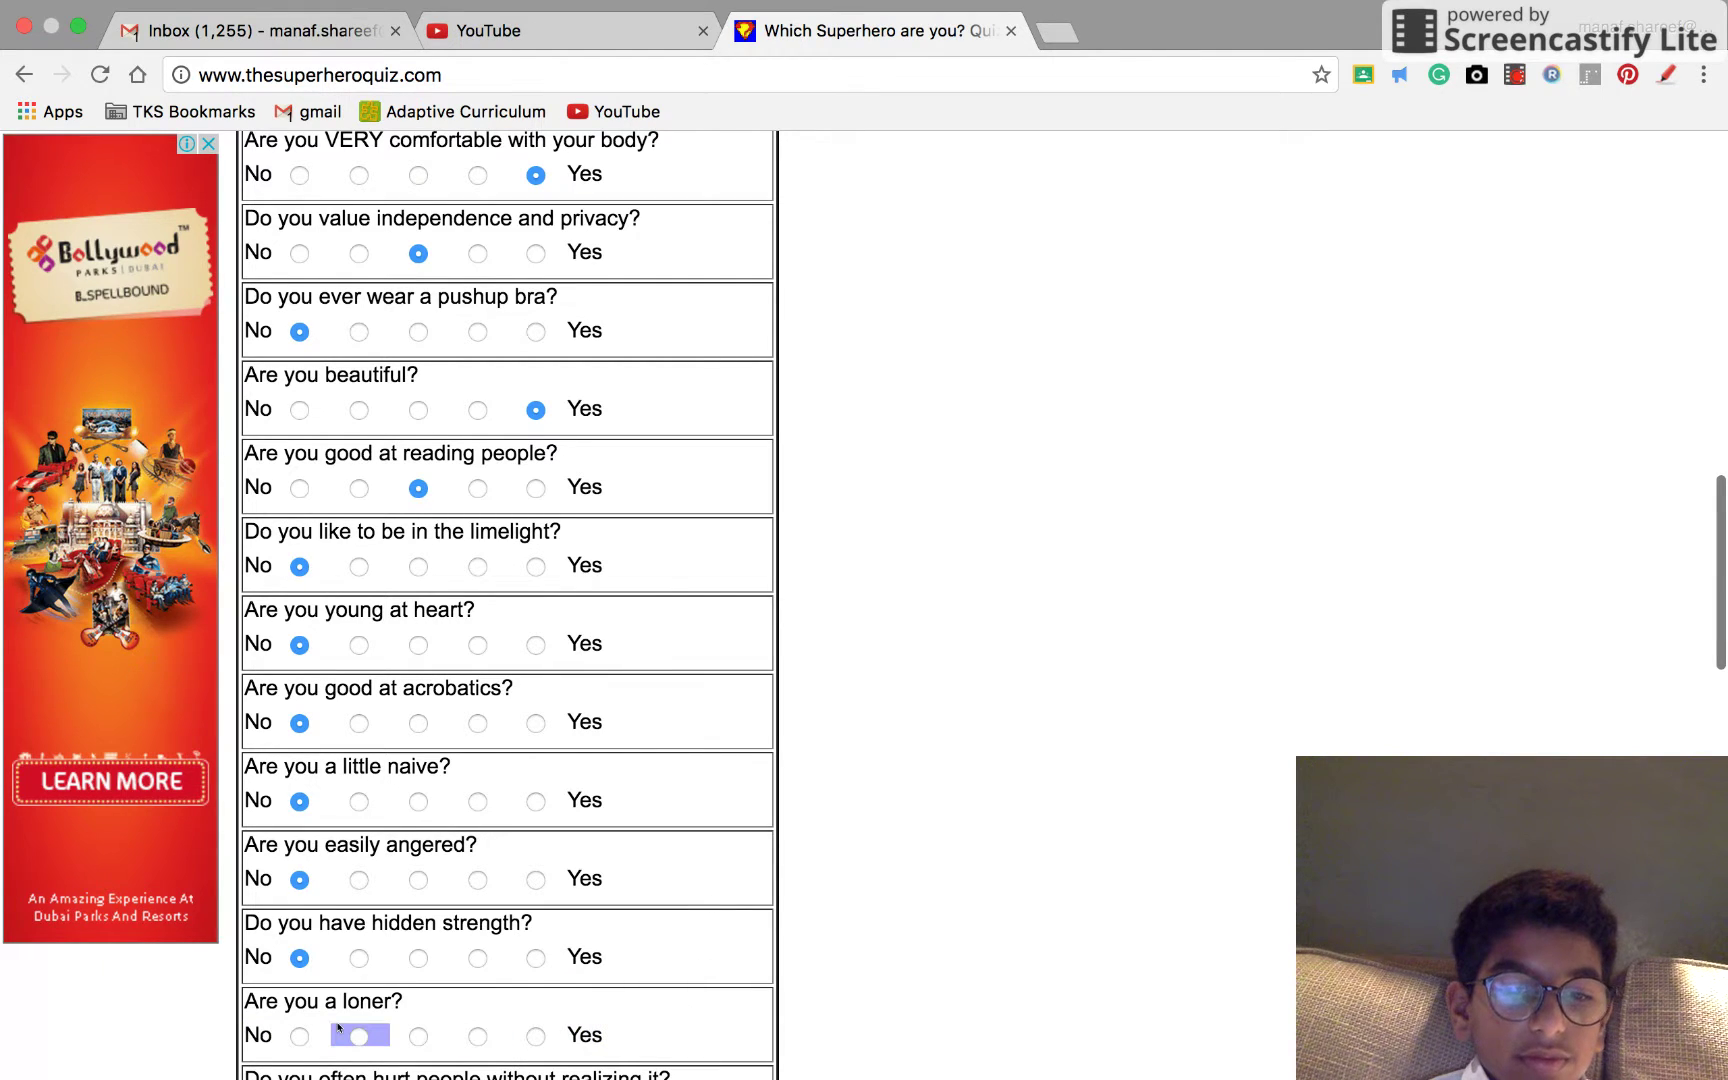
{"action": "left_click_drag", "start_coordinate": [392, 1034], "coordinate": [249, 1035]}
{"action": "left_click", "coordinate": [298, 1035]}
{"action": "scroll", "coordinate": [405, 946], "scroll_direction": "down", "scroll_amount": 2}
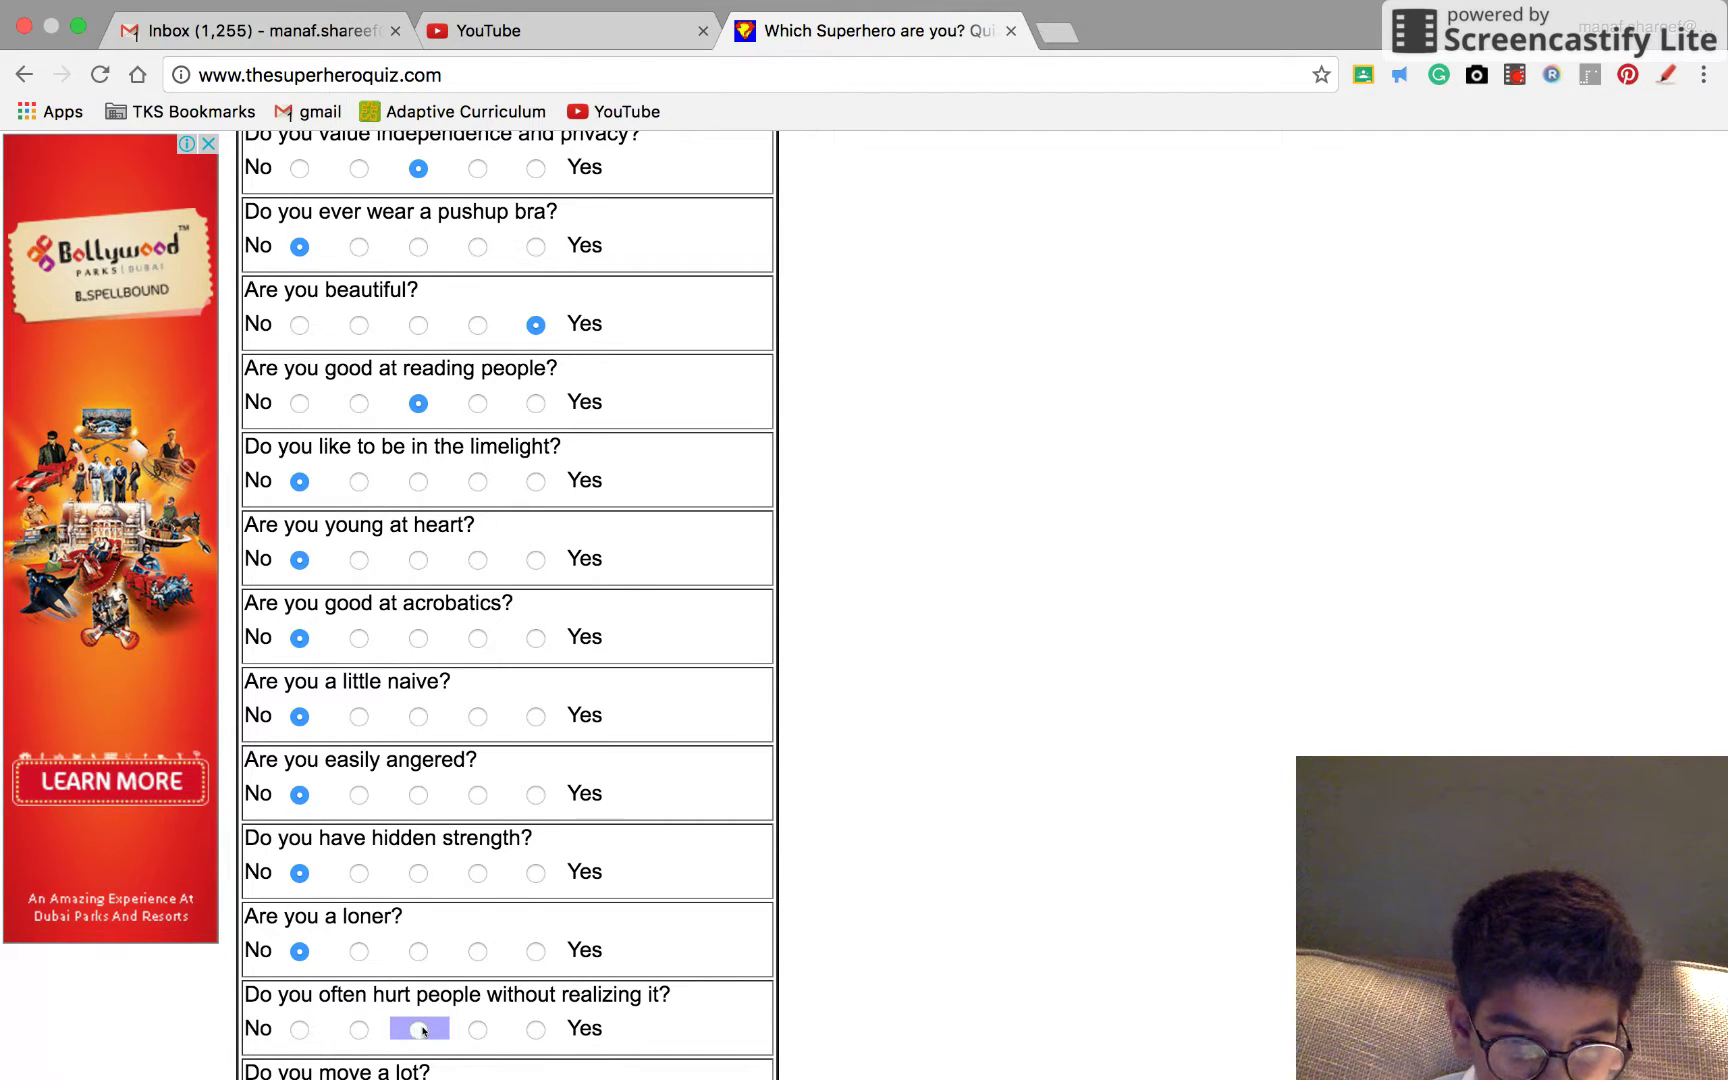
{"action": "mouse_move", "coordinate": [514, 1034]}
{"action": "left_mouse_down"}
{"action": "mouse_move", "coordinate": [561, 1035]}
{"action": "mouse_move", "coordinate": [545, 1046]}
{"action": "left_mouse_up"}
{"action": "left_click", "coordinate": [536, 1029]}
{"action": "scroll", "coordinate": [544, 1040], "scroll_direction": "down", "scroll_amount": 3}
Answer Yes to being athletic and a fast runner, and No to being a flirt.
{"action": "left_click_drag", "start_coordinate": [514, 968], "coordinate": [554, 968]}
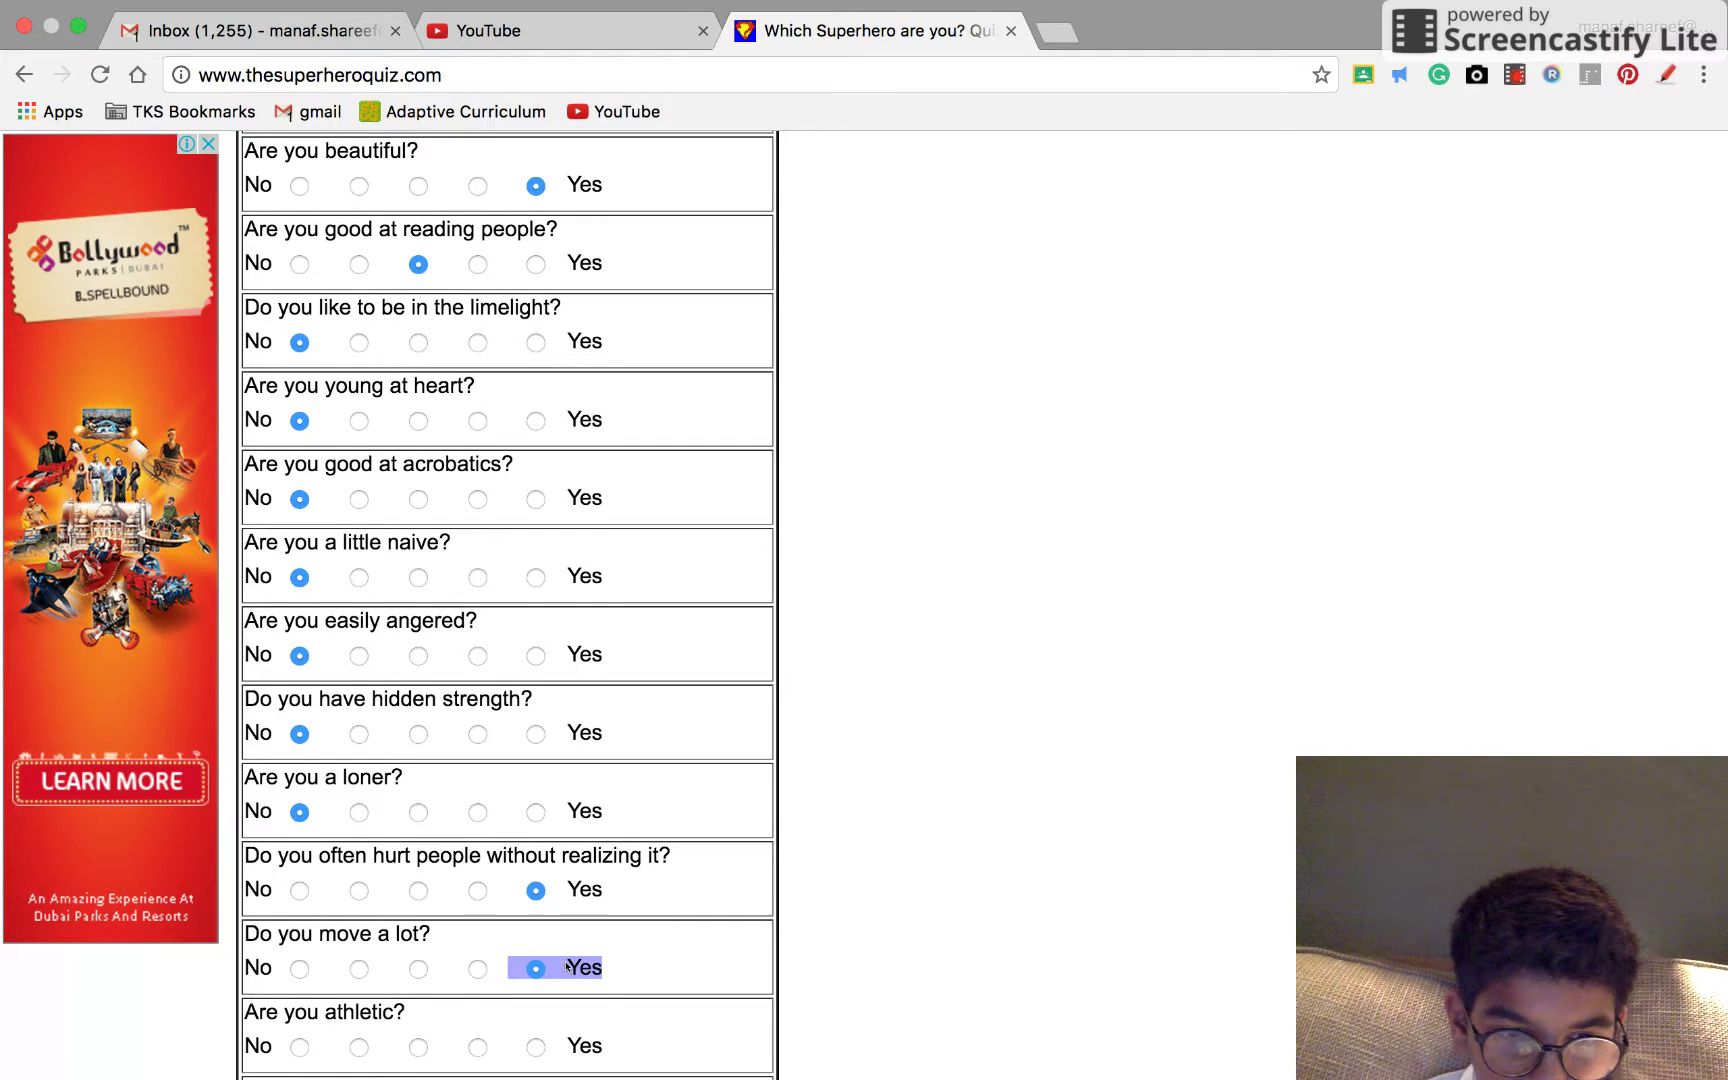
{"action": "scroll", "coordinate": [557, 968], "scroll_direction": "down", "scroll_amount": 1}
{"action": "left_click", "coordinate": [536, 999]}
{"action": "scroll", "coordinate": [558, 999], "scroll_direction": "down", "scroll_amount": 1}
{"action": "left_click_drag", "start_coordinate": [513, 1033], "coordinate": [558, 1029]}
{"action": "left_click", "coordinate": [536, 1033]}
{"action": "scroll", "coordinate": [544, 1033], "scroll_direction": "down", "scroll_amount": 1}
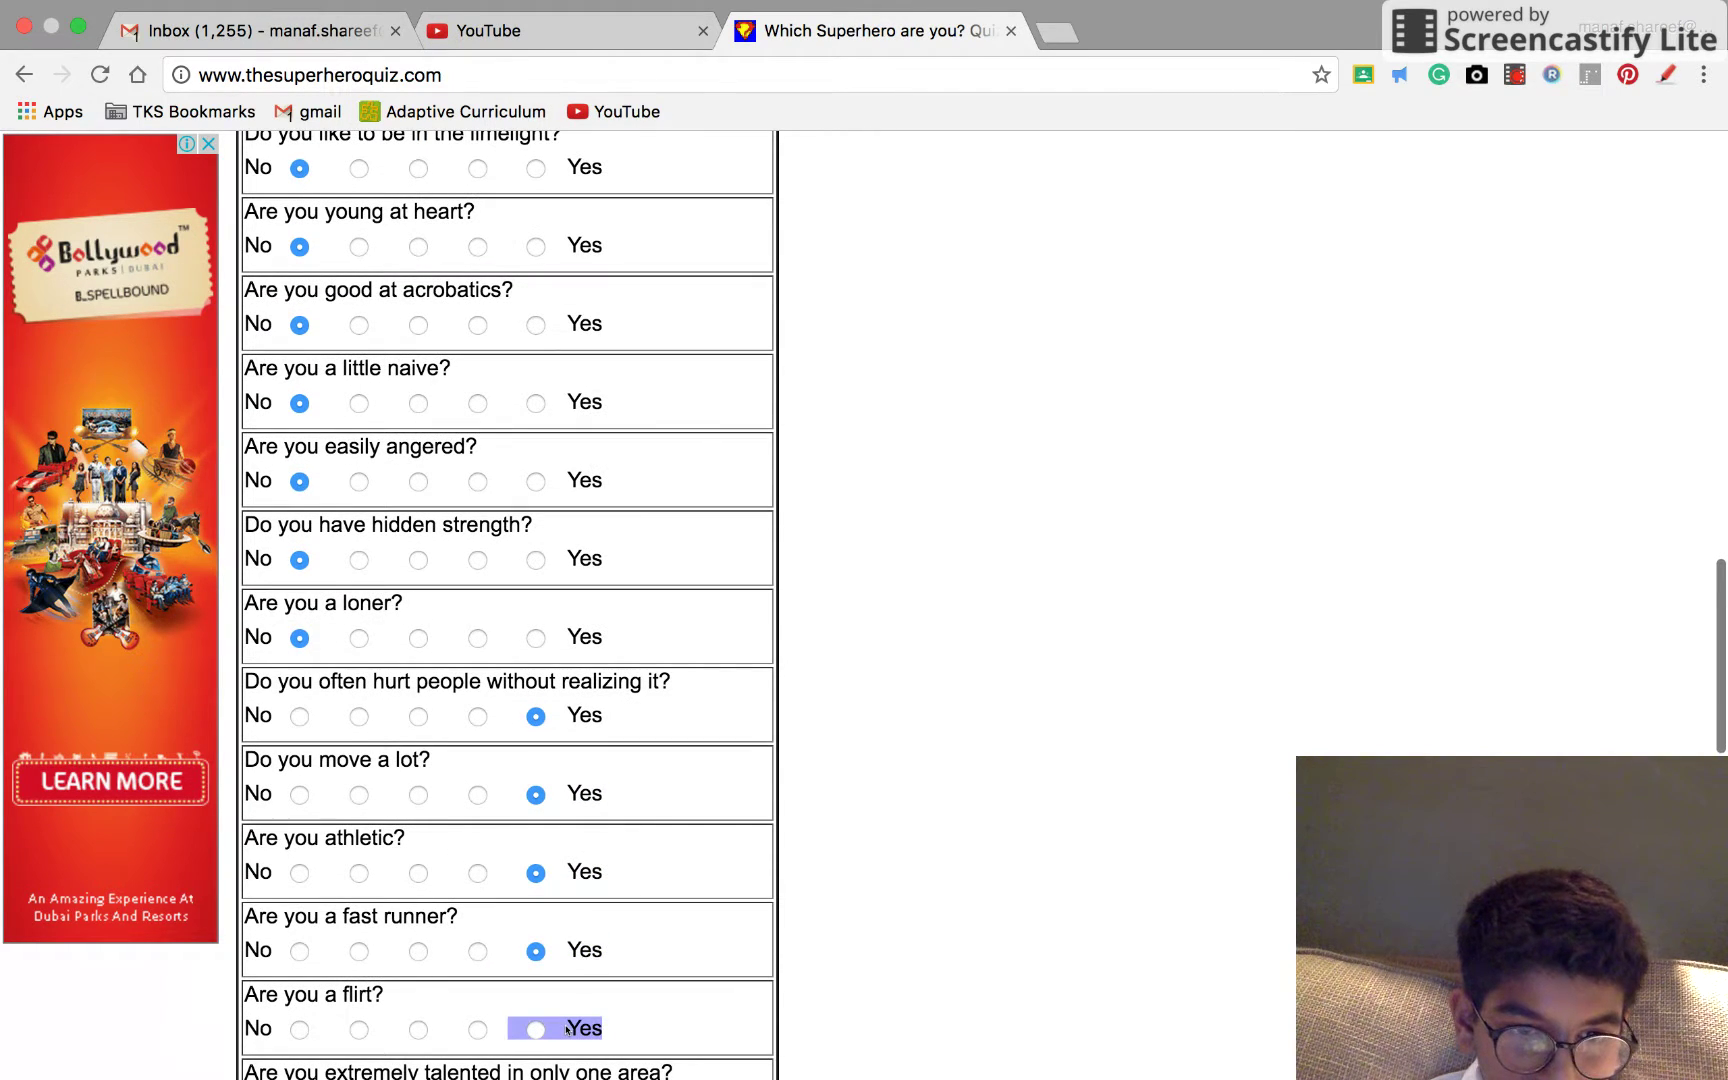
{"action": "left_click_drag", "start_coordinate": [246, 1029], "coordinate": [324, 1029]}
{"action": "left_click", "coordinate": [298, 1028]}
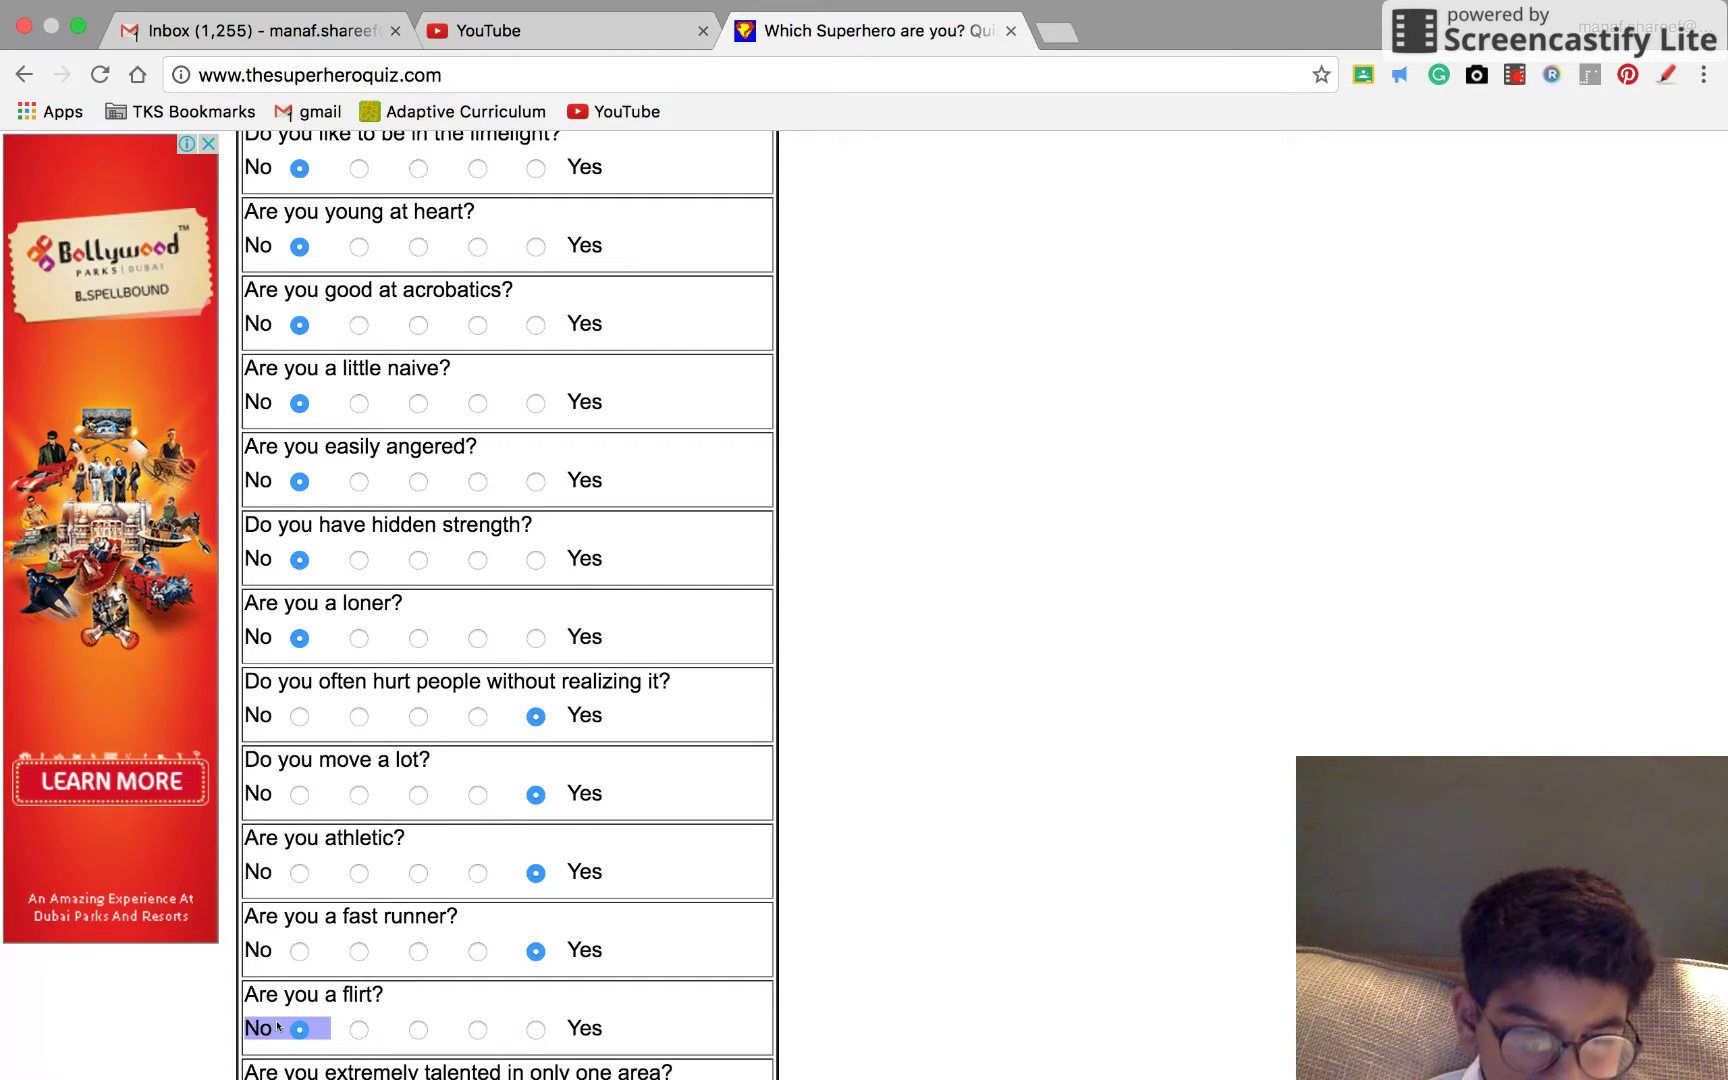
{"action": "scroll", "coordinate": [278, 1029], "scroll_direction": "down", "scroll_amount": 1}
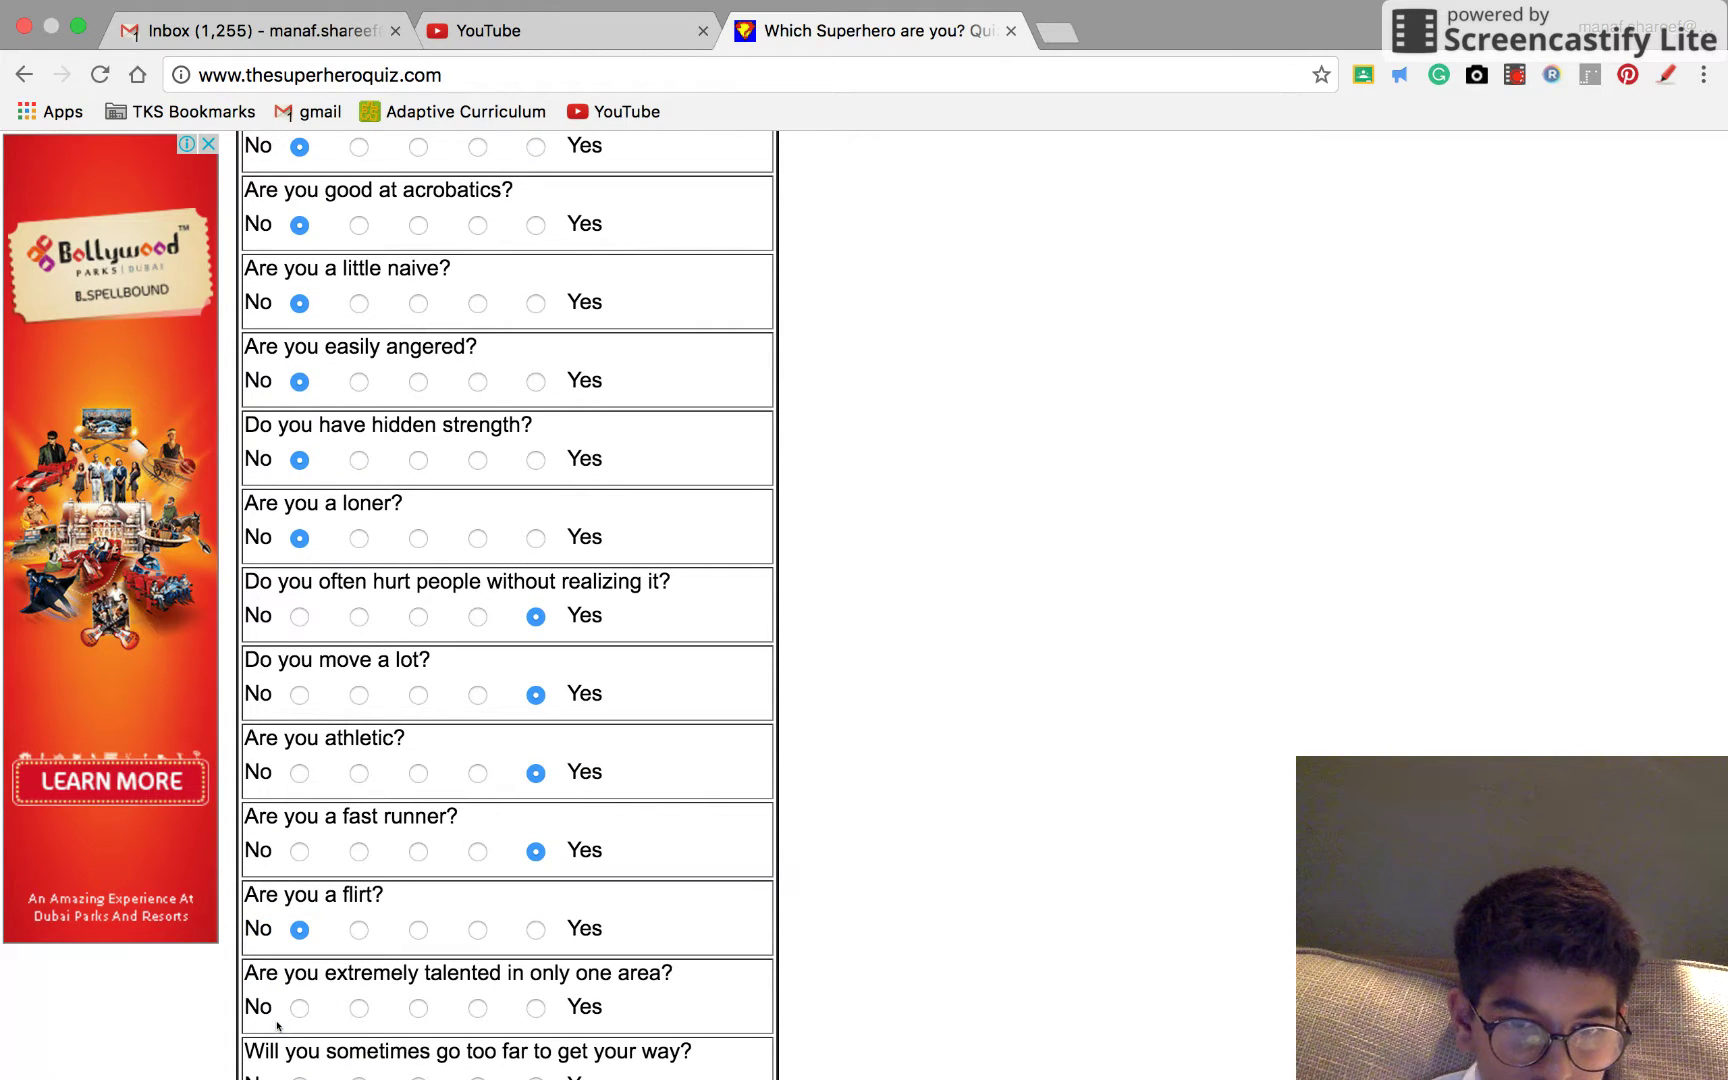
{"action": "left_click_drag", "start_coordinate": [391, 1007], "coordinate": [459, 1008]}
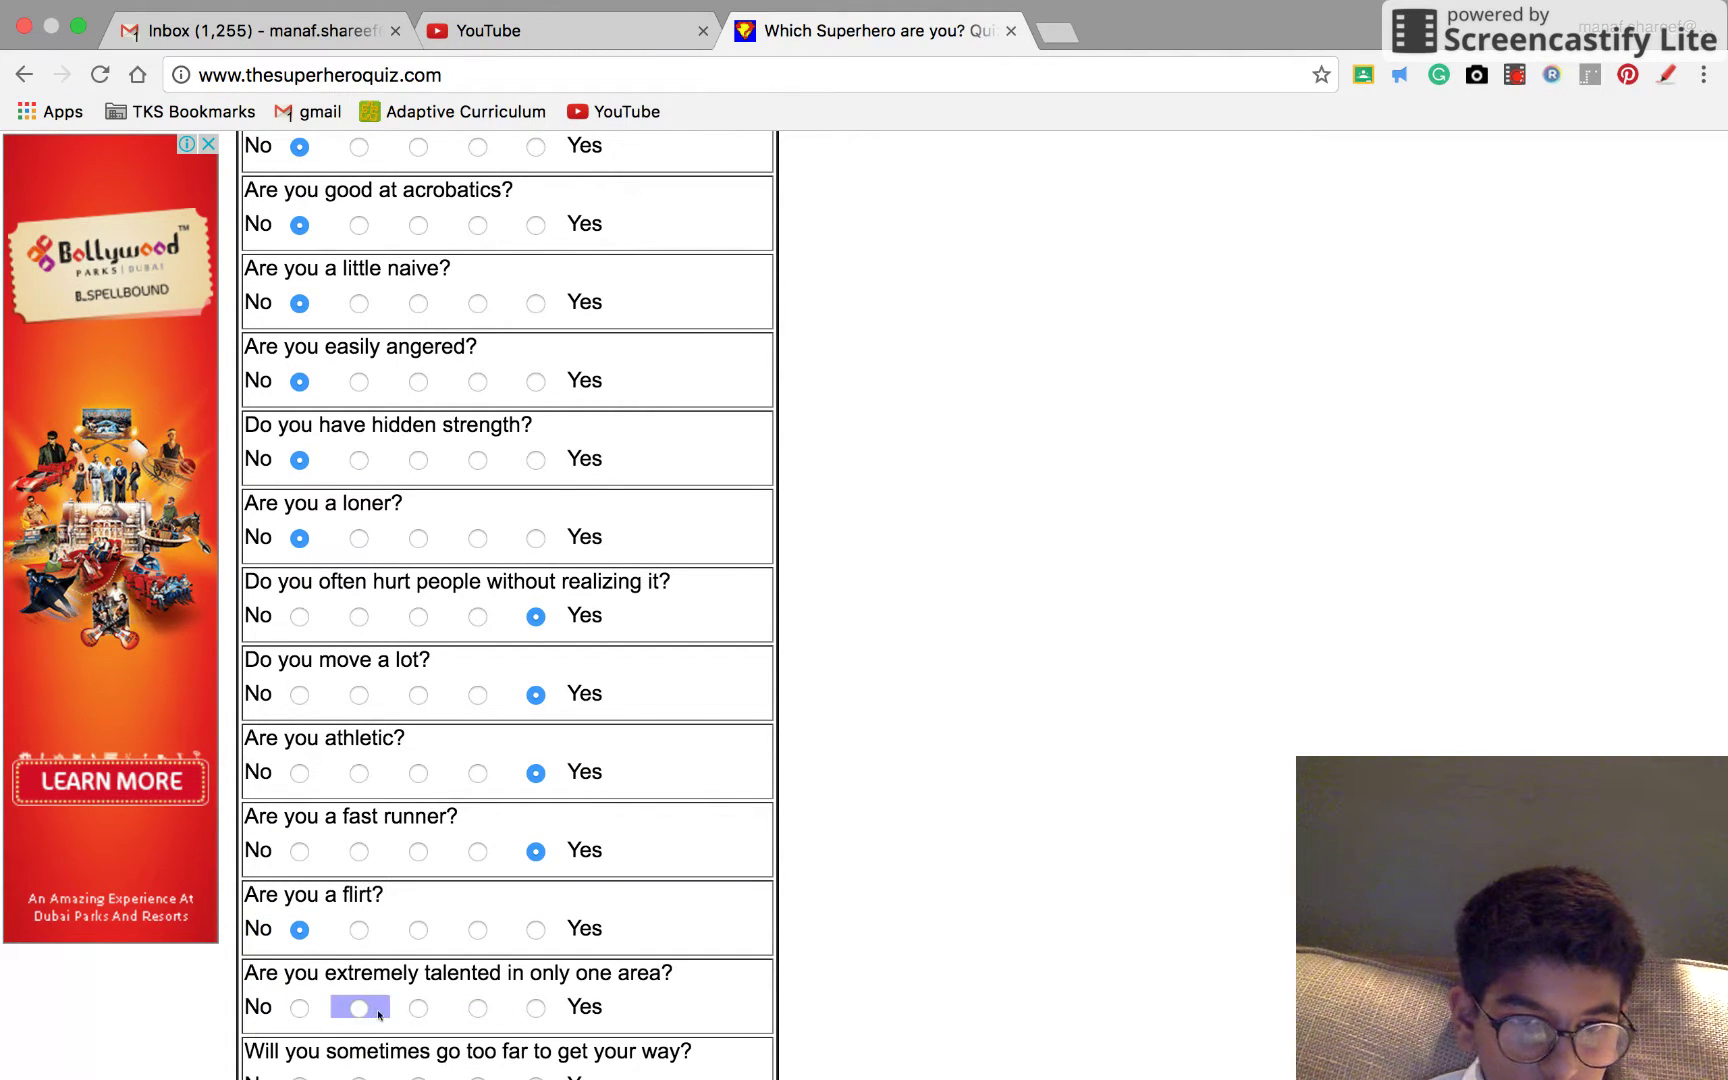
Give middle answers for one-area talent and space travel, Yes to going too far, No to willpower.
{"action": "left_click", "coordinate": [419, 1007]}
{"action": "scroll", "coordinate": [423, 1016], "scroll_direction": "down", "scroll_amount": 1}
{"action": "scroll", "coordinate": [422, 1015], "scroll_direction": "down", "scroll_amount": 1}
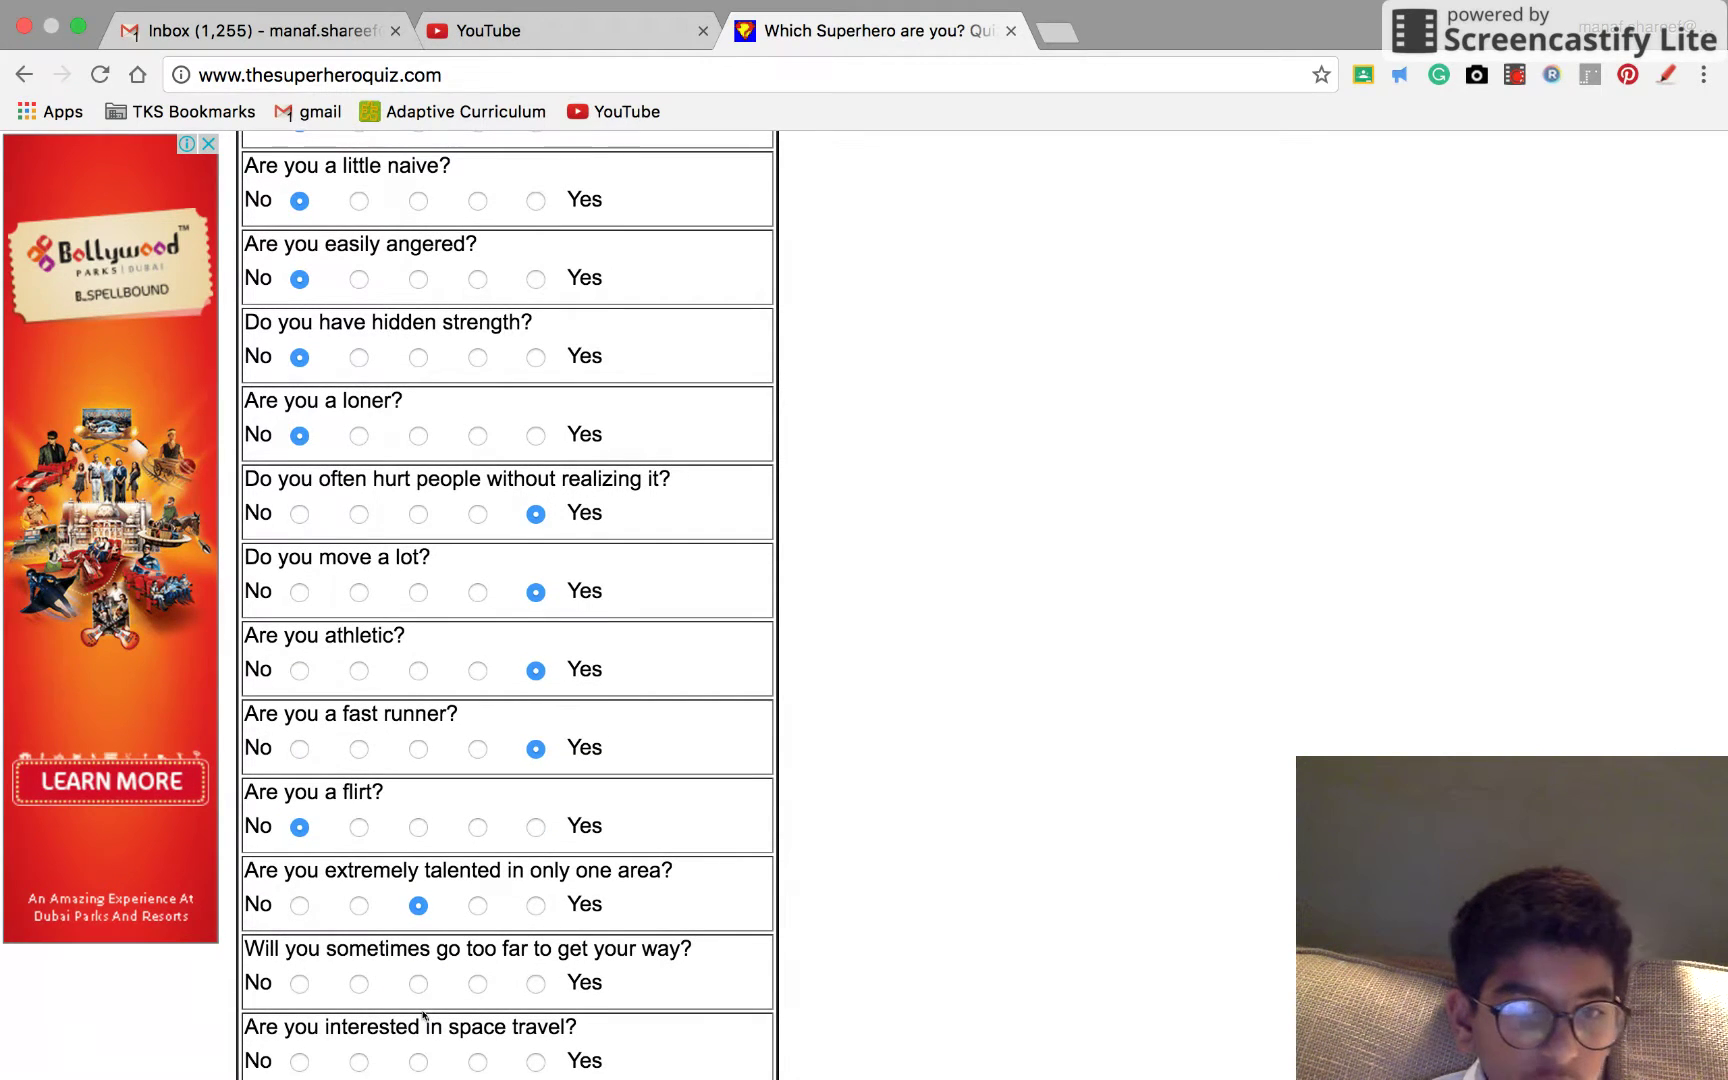
{"action": "left_click", "coordinate": [536, 982]}
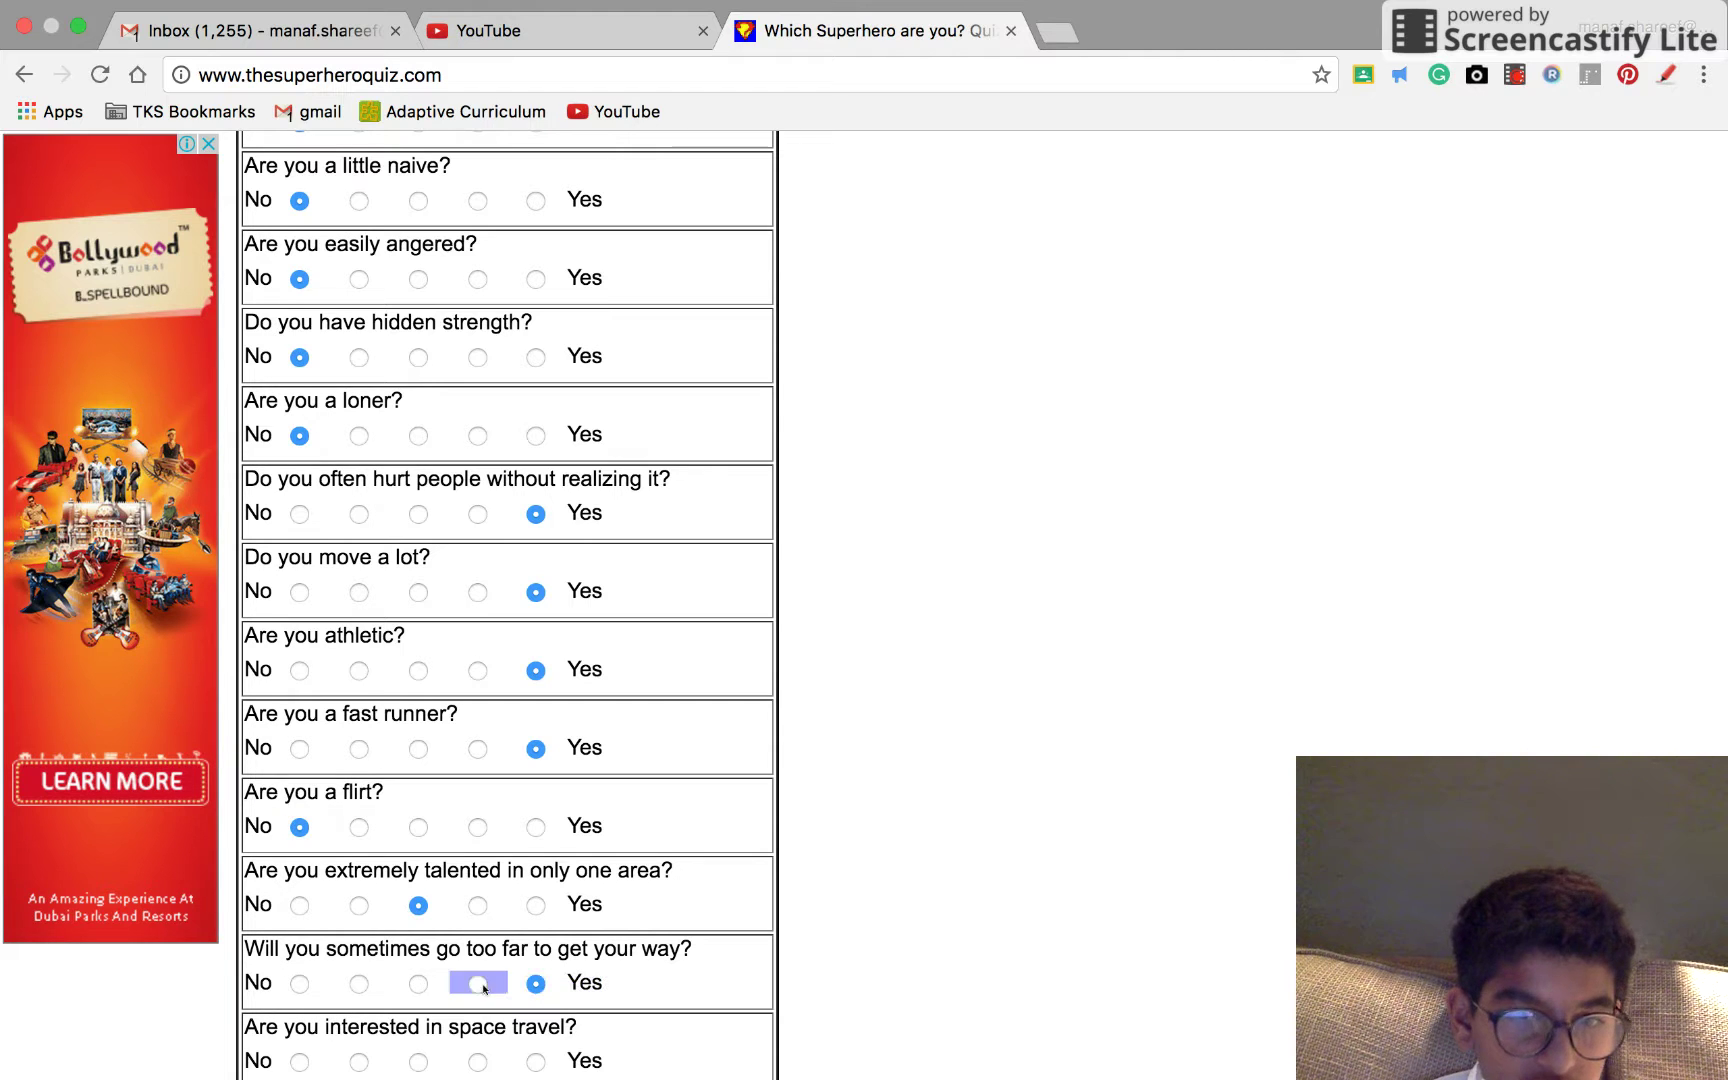
{"action": "left_click", "coordinate": [417, 1062]}
{"action": "scroll", "coordinate": [410, 1066], "scroll_direction": "down", "scroll_amount": 2}
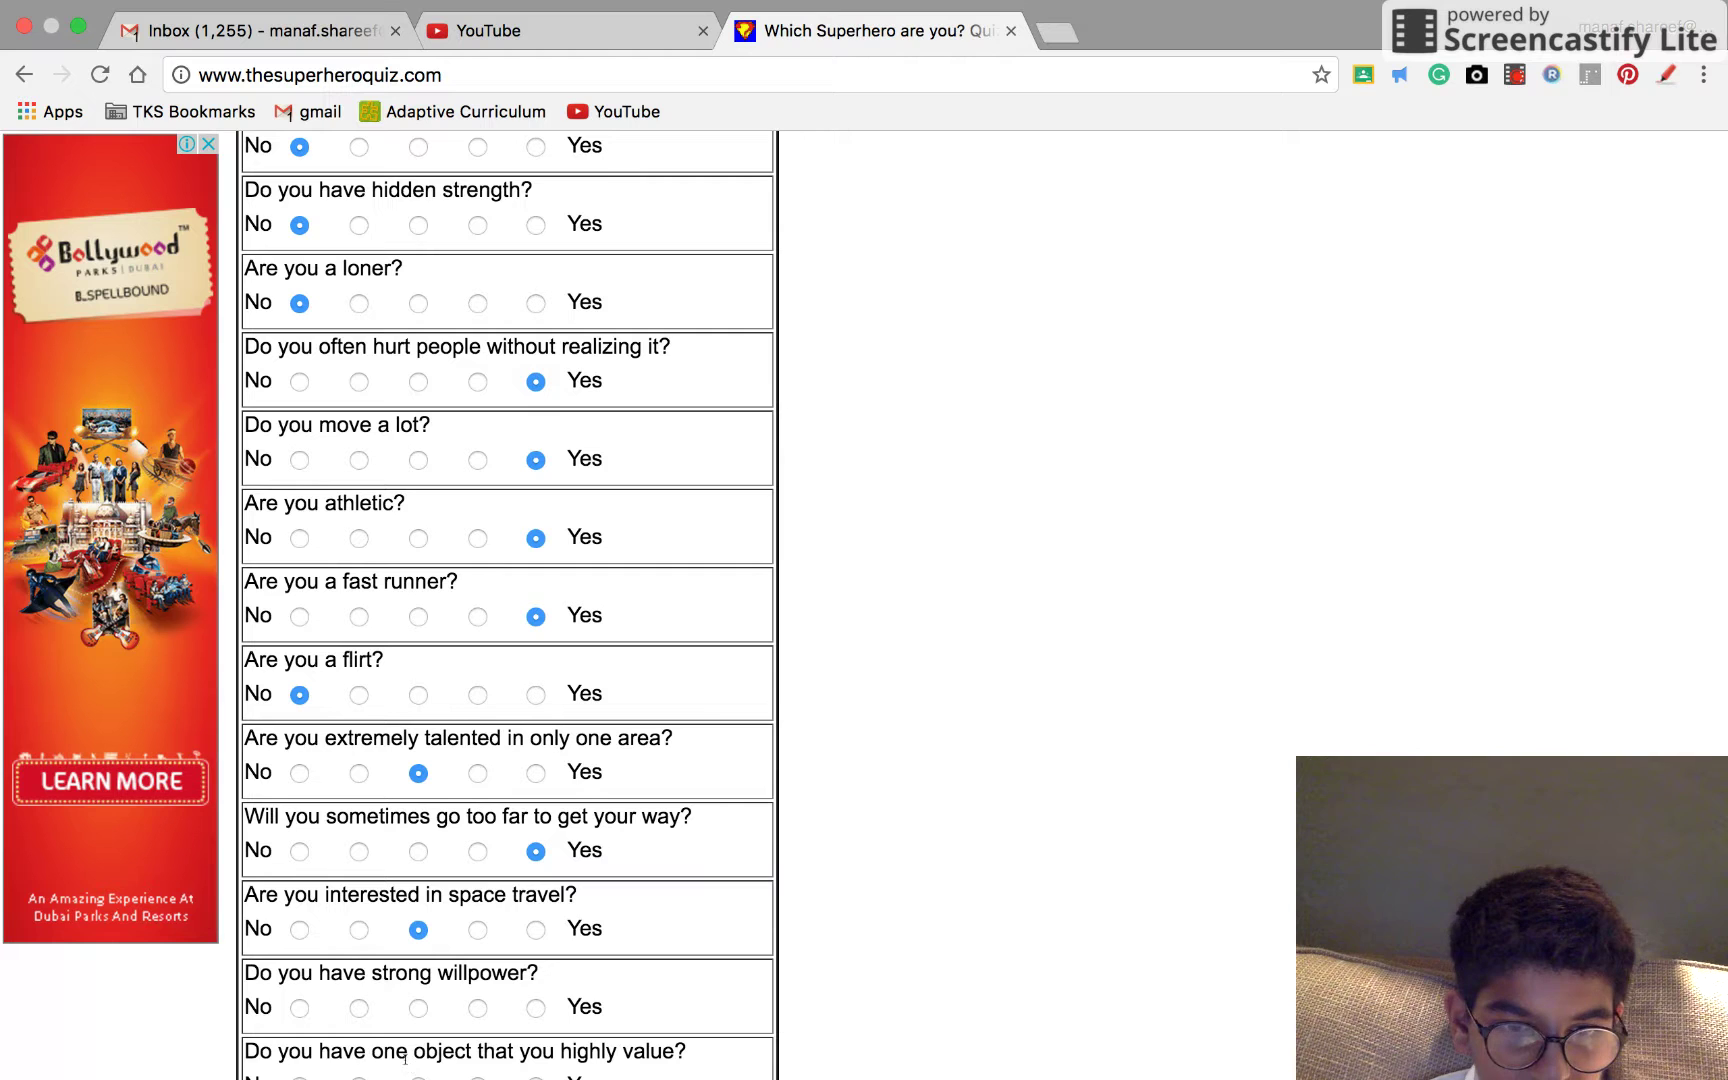
{"action": "left_click_drag", "start_coordinate": [331, 1006], "coordinate": [265, 999]}
{"action": "left_click", "coordinate": [298, 1007]}
{"action": "scroll", "coordinate": [265, 1000], "scroll_direction": "down", "scroll_amount": 1}
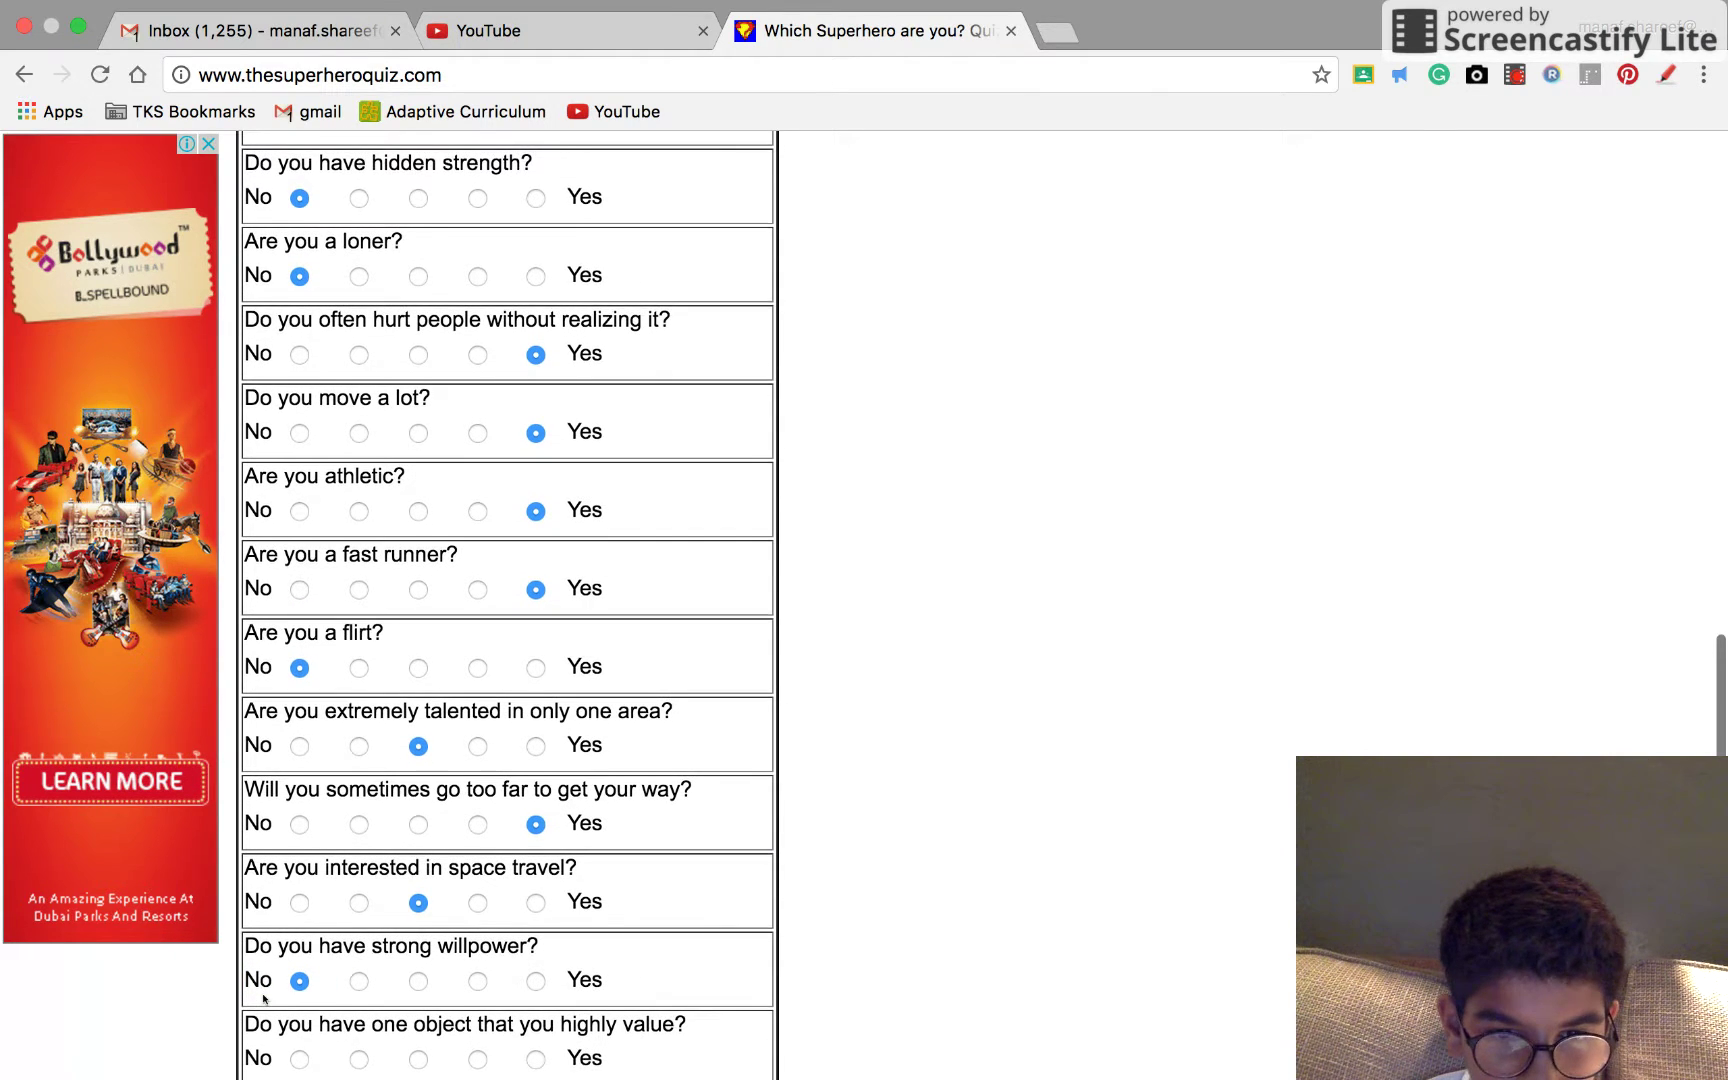
{"action": "scroll", "coordinate": [264, 1000], "scroll_direction": "down", "scroll_amount": 2}
{"action": "mouse_move", "coordinate": [602, 1006]}
{"action": "left_mouse_down"}
{"action": "mouse_move", "coordinate": [514, 1006]}
{"action": "mouse_move", "coordinate": [471, 1035]}
{"action": "mouse_move", "coordinate": [560, 1034]}
{"action": "left_mouse_up"}
Answer Yes to valuing one object and having stolen, and No to fights with girls.
{"action": "left_click", "coordinate": [536, 997]}
{"action": "scroll", "coordinate": [567, 1005], "scroll_direction": "down", "scroll_amount": 2}
{"action": "left_click", "coordinate": [536, 1030]}
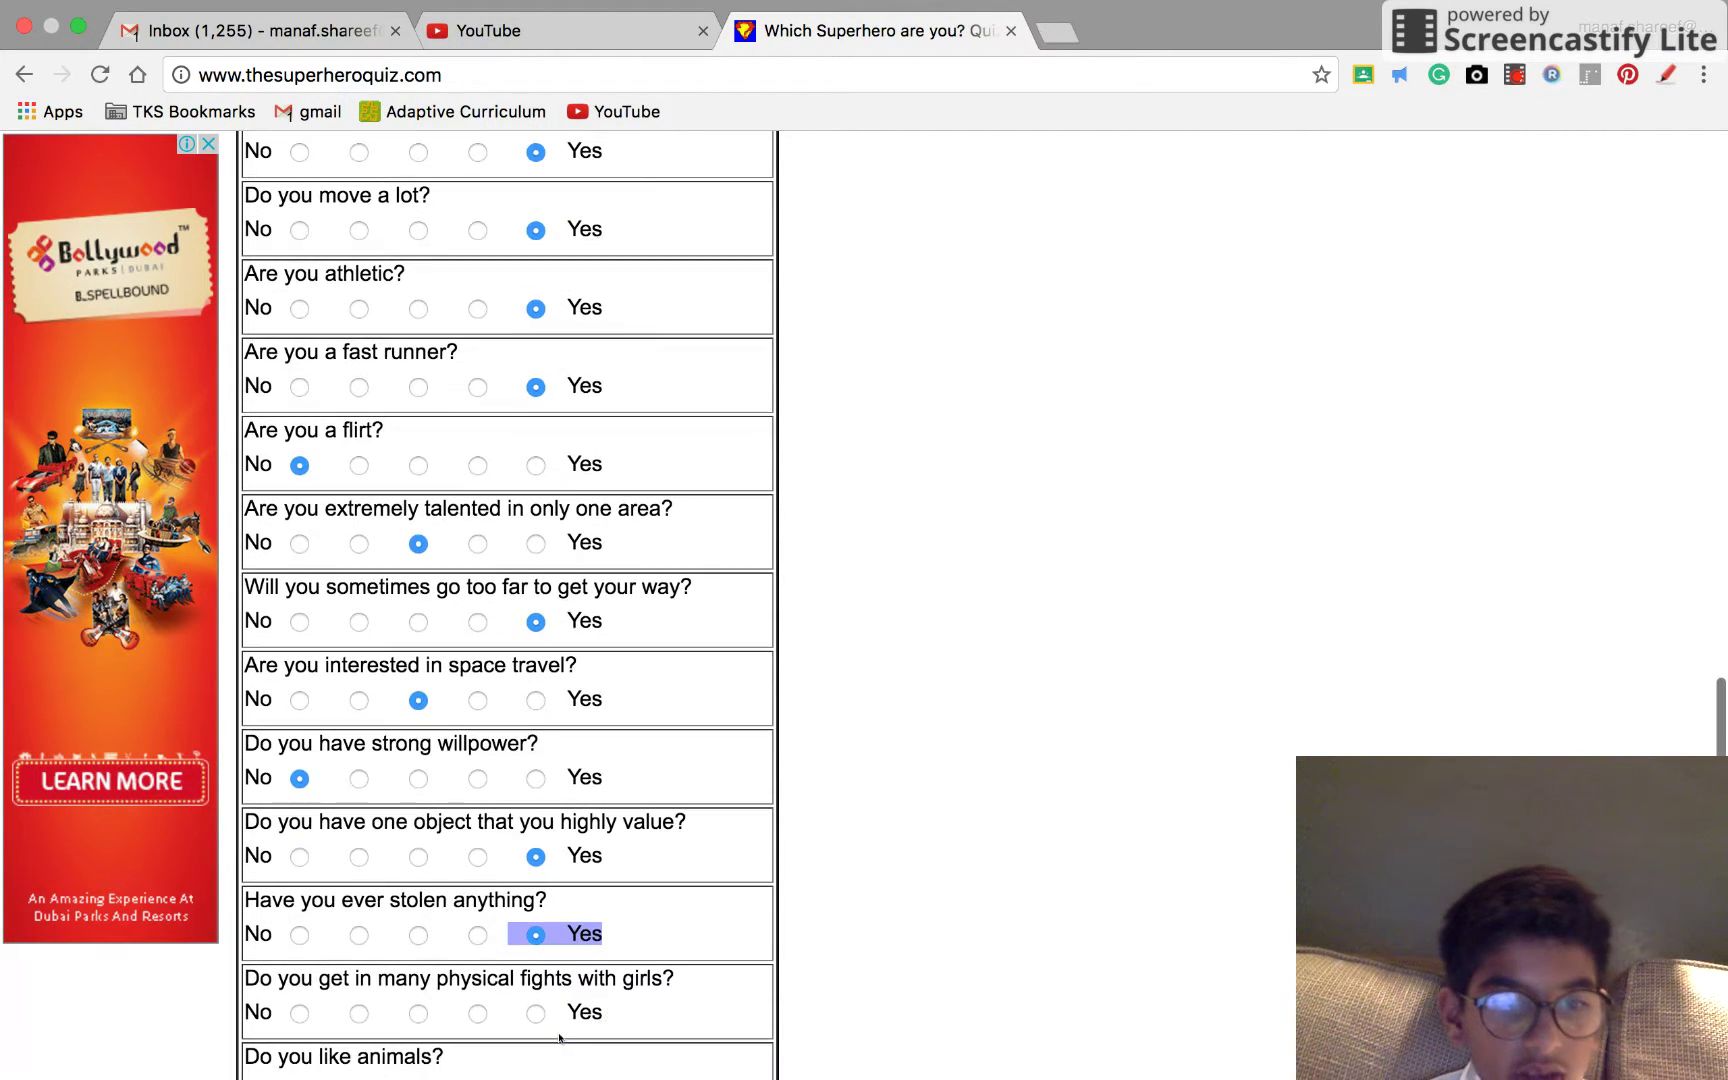
{"action": "scroll", "coordinate": [560, 1034], "scroll_direction": "down", "scroll_amount": 2}
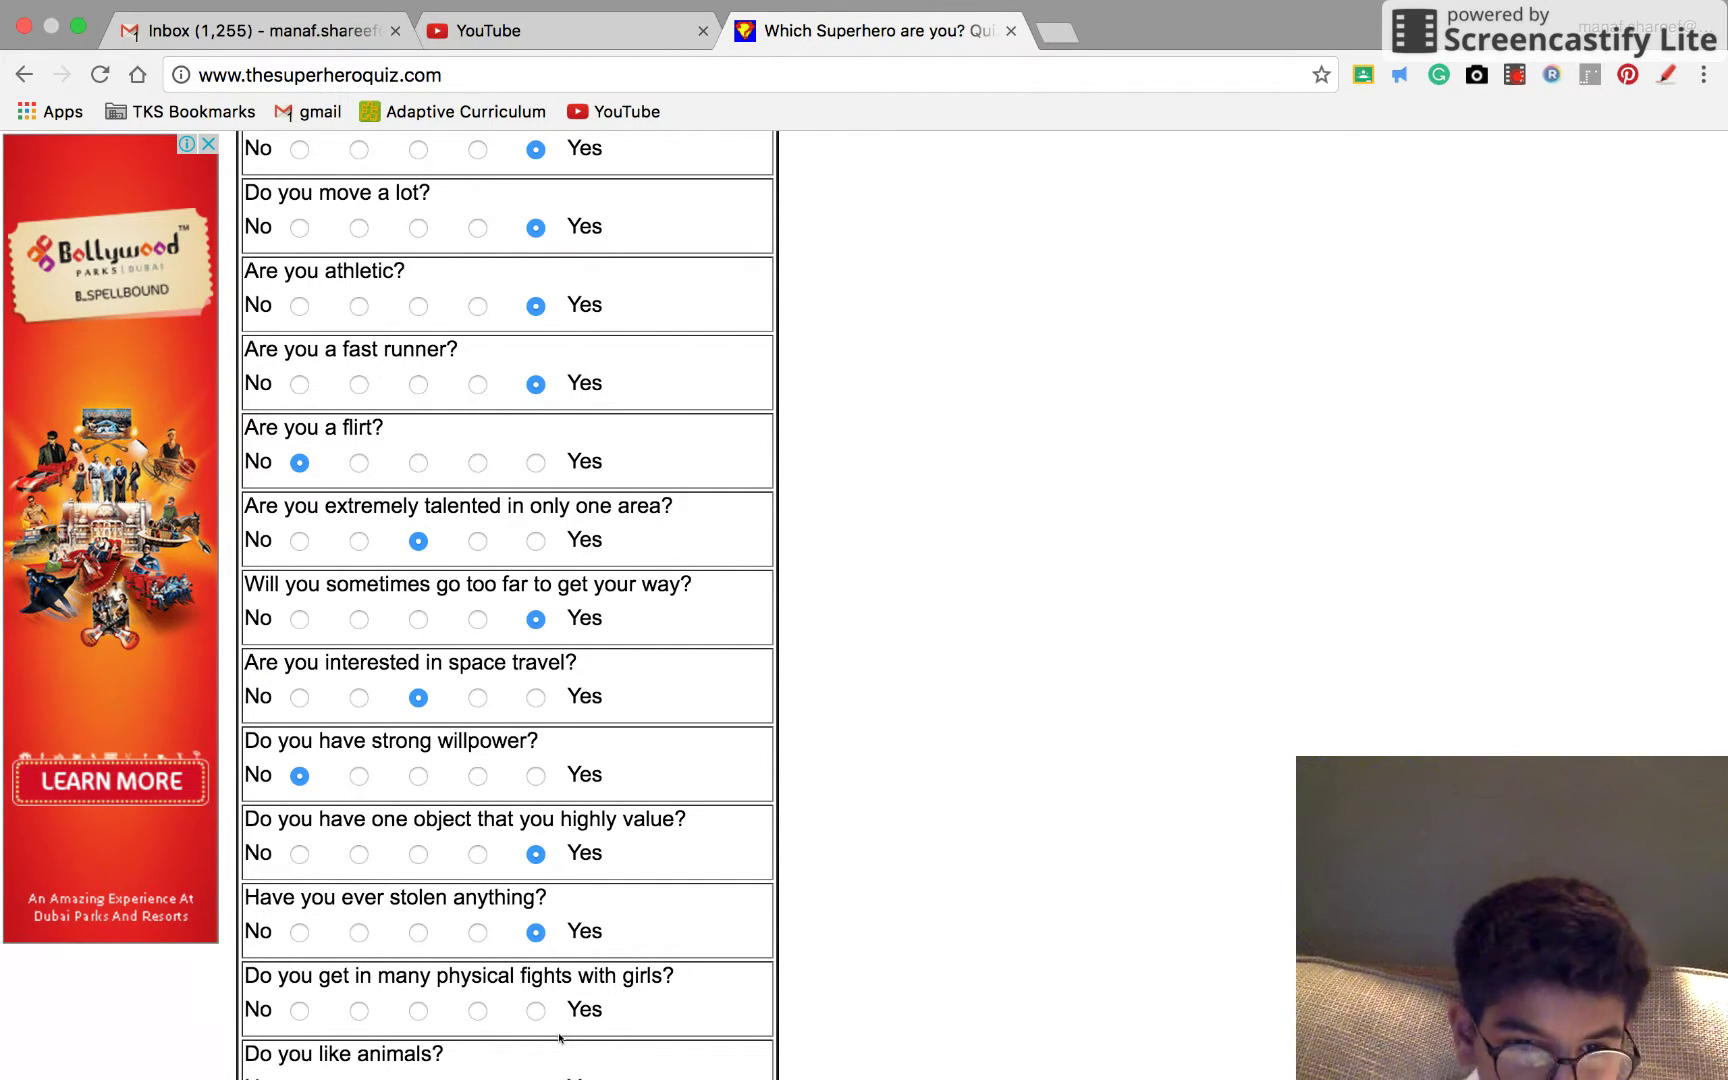
{"action": "left_click_drag", "start_coordinate": [602, 1010], "coordinate": [513, 1011]}
{"action": "left_click", "coordinate": [379, 994]}
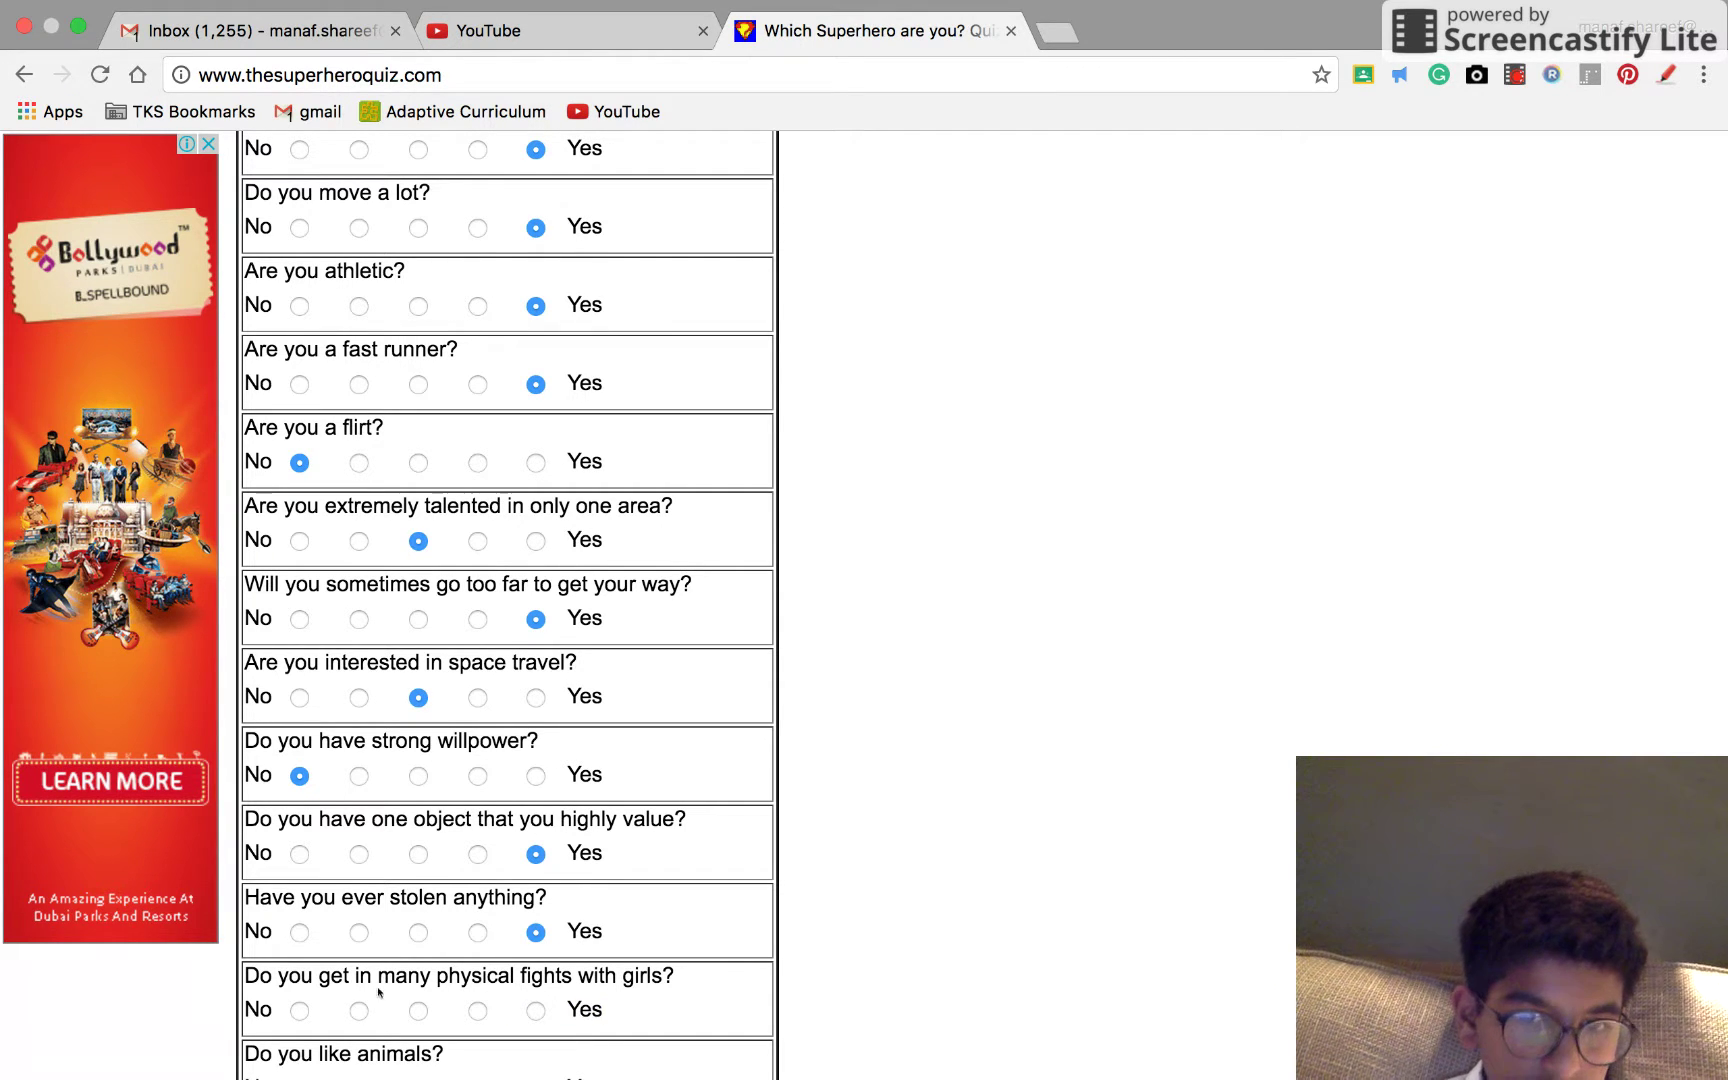
{"action": "left_click_drag", "start_coordinate": [365, 1010], "coordinate": [250, 1011]}
{"action": "left_click", "coordinate": [298, 1010]}
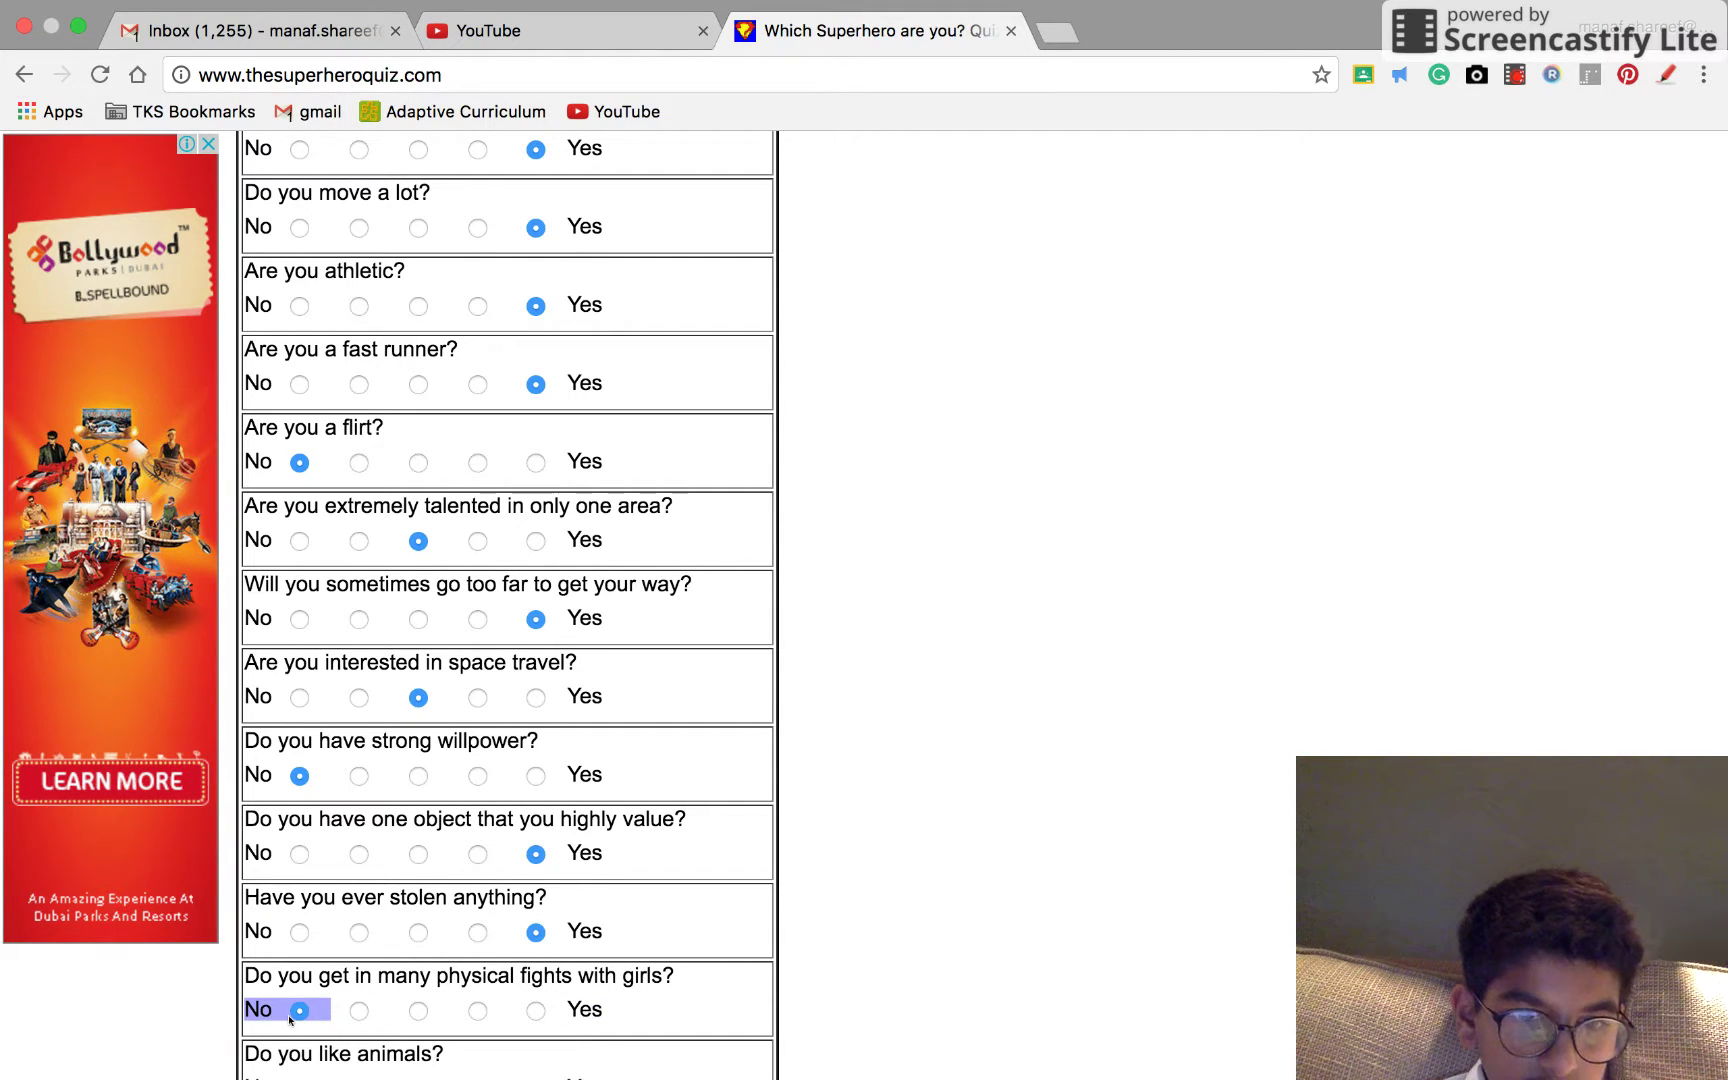
{"action": "scroll", "coordinate": [290, 1017], "scroll_direction": "down", "scroll_amount": 2}
{"action": "left_click_drag", "start_coordinate": [603, 994], "coordinate": [513, 993]}
Answer Yes to liking animals and mostly agree about using people to get your way.
{"action": "left_click", "coordinate": [535, 994]}
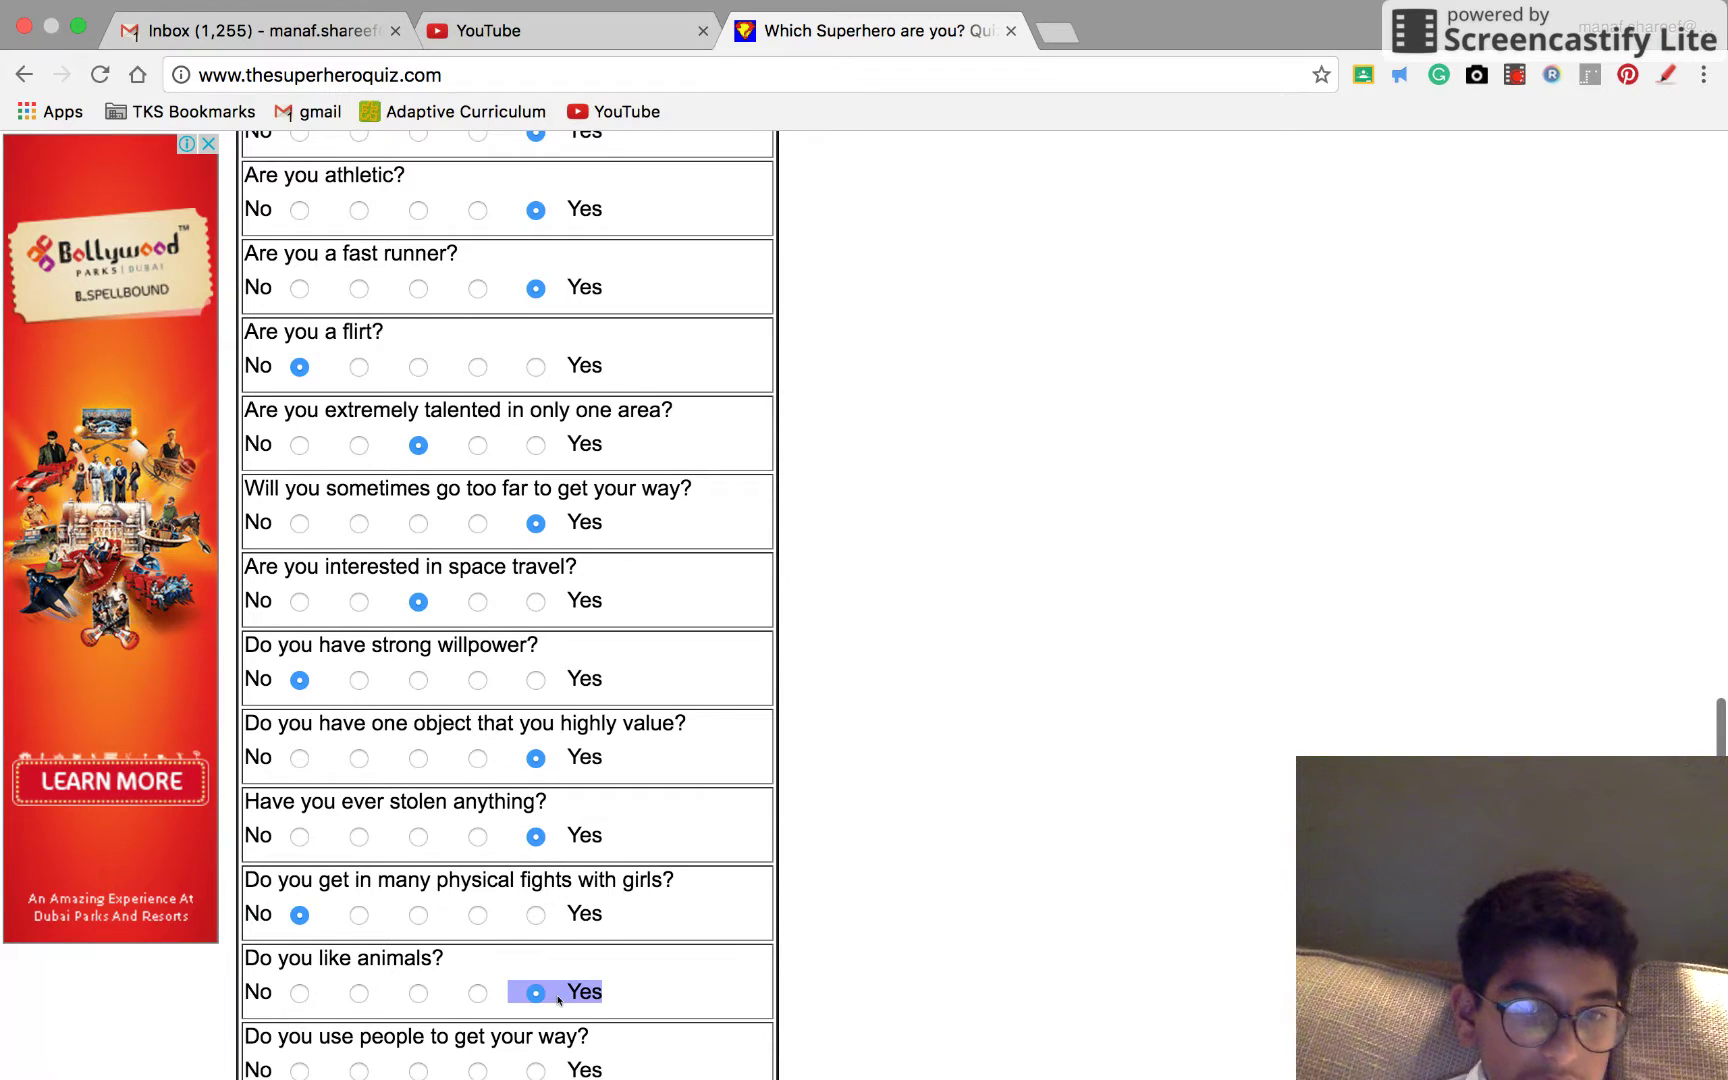
{"action": "scroll", "coordinate": [558, 999], "scroll_direction": "down", "scroll_amount": 2}
{"action": "left_click", "coordinate": [557, 1000]}
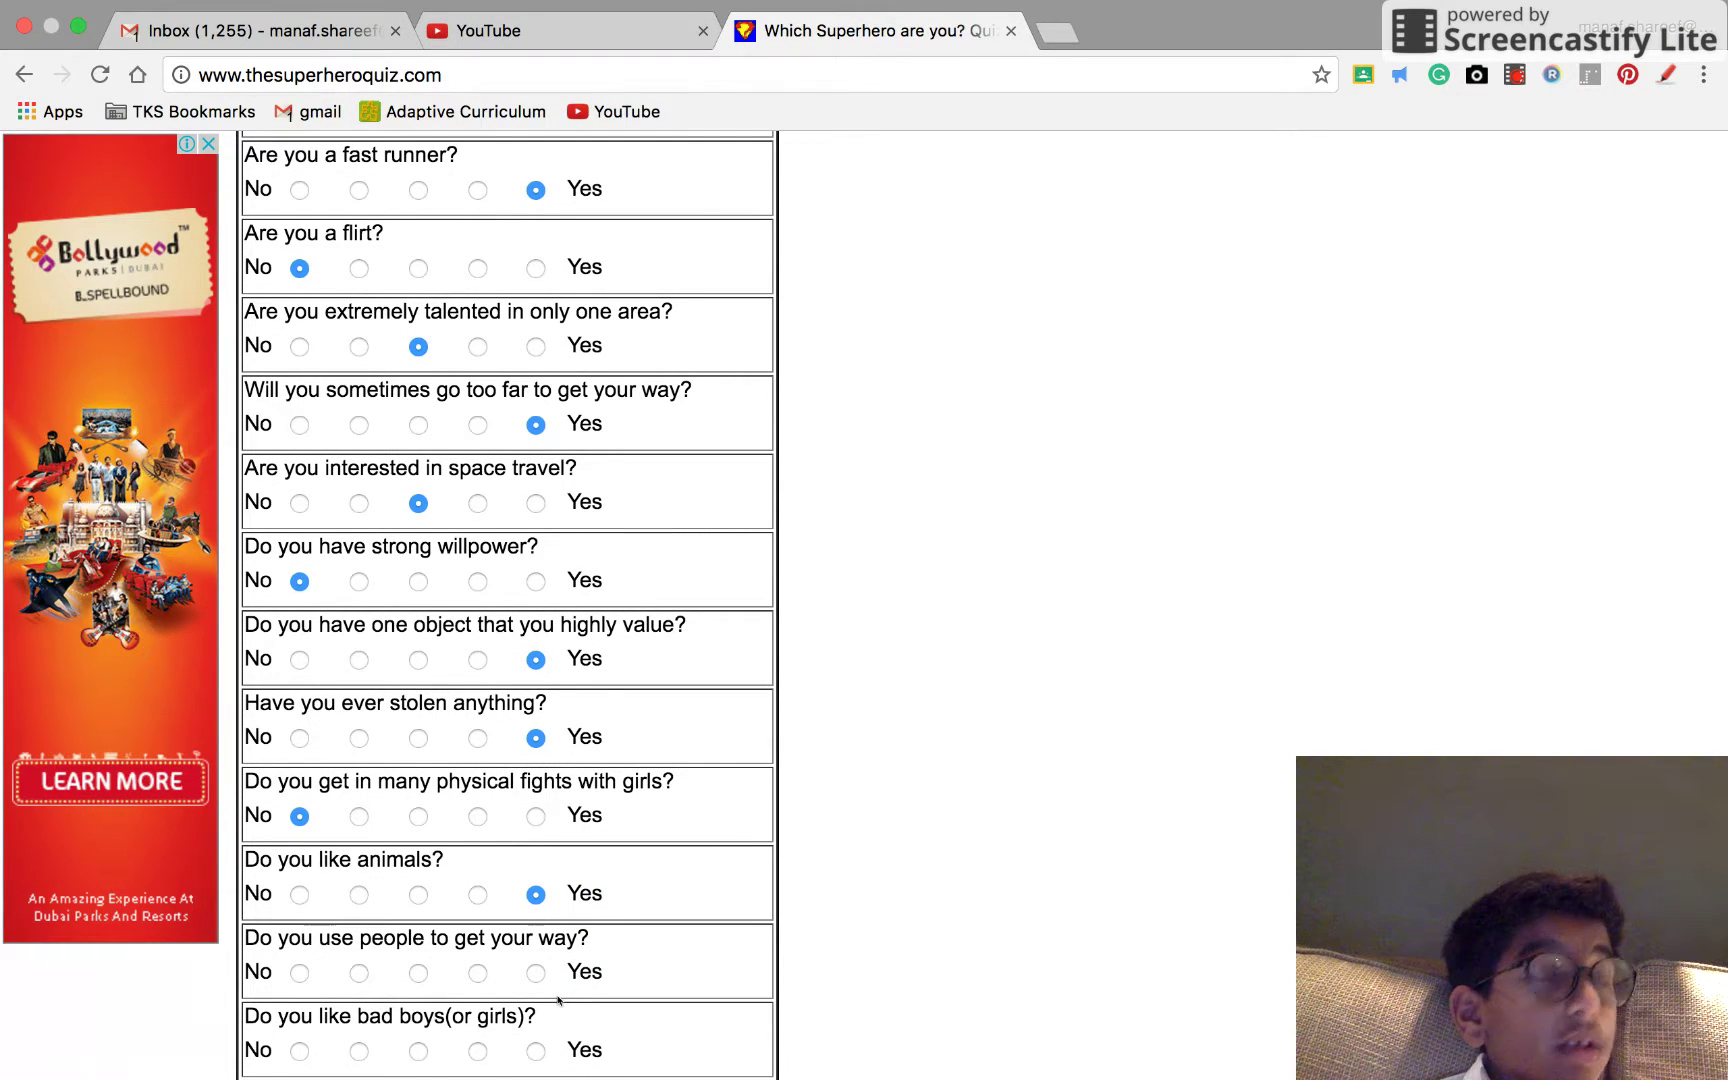
{"action": "scroll", "coordinate": [558, 1000], "scroll_direction": "down", "scroll_amount": 1}
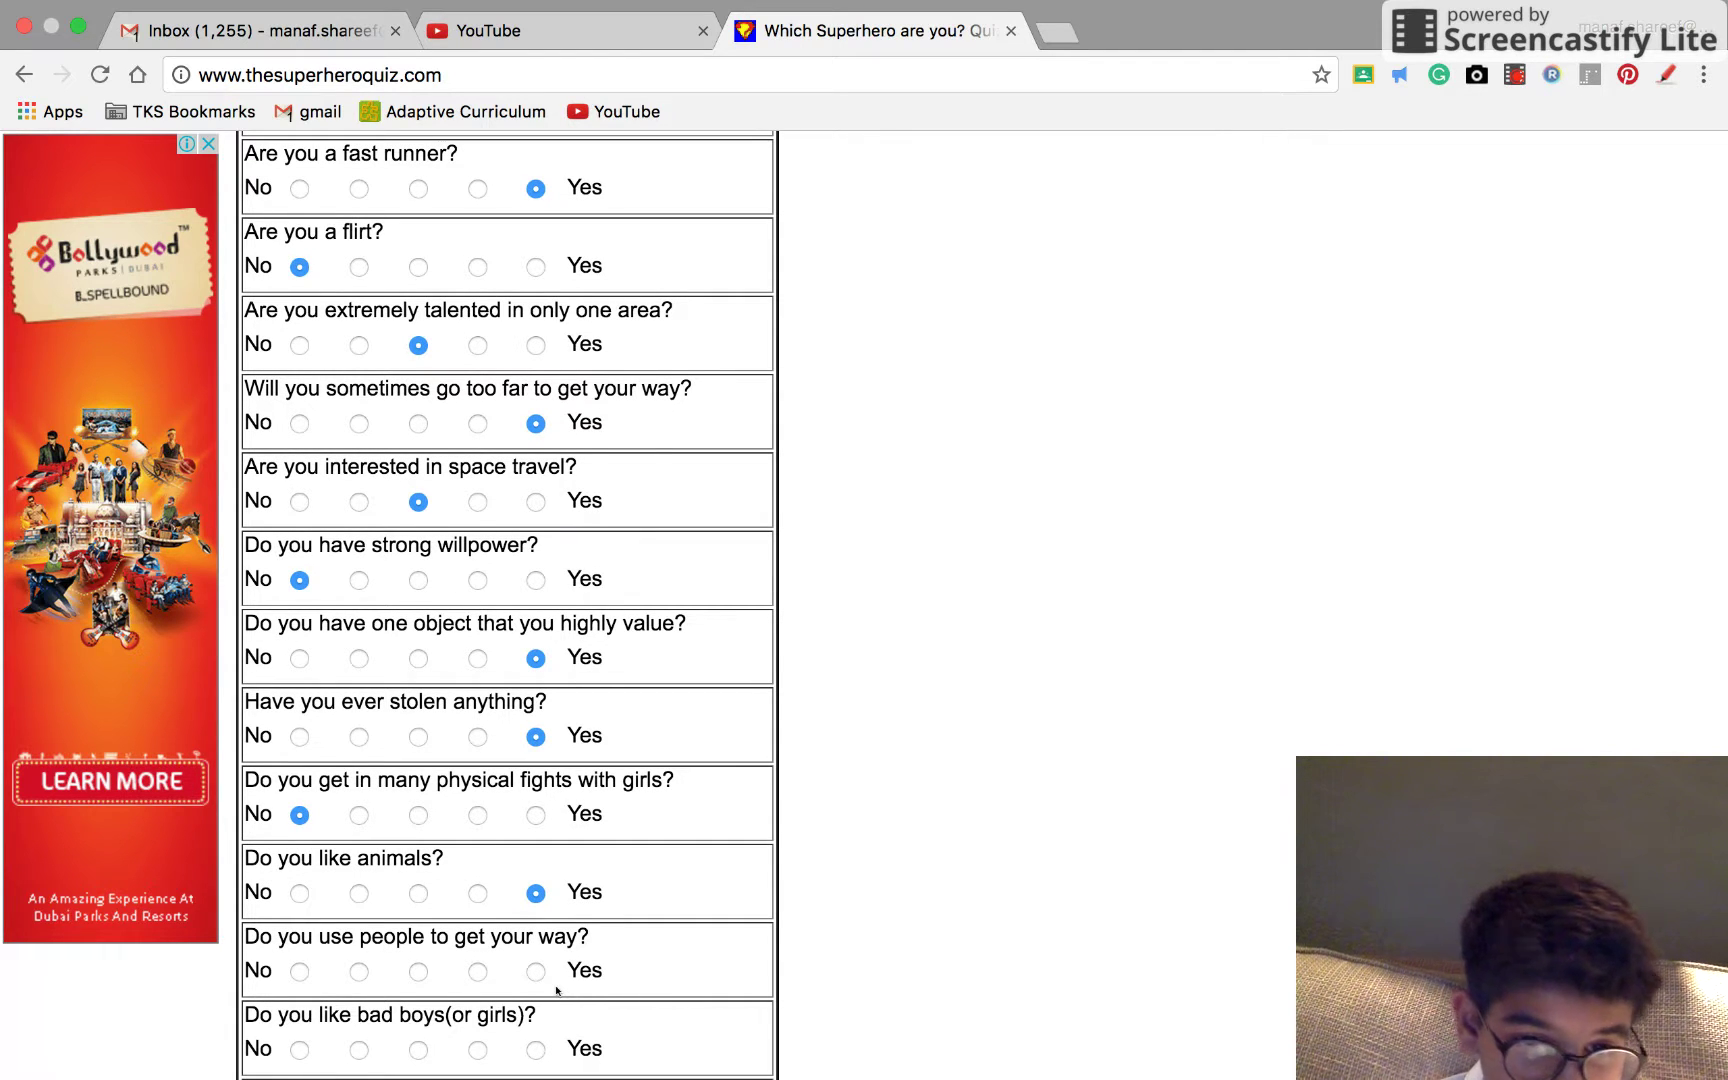
{"action": "left_click_drag", "start_coordinate": [565, 986], "coordinate": [503, 974]}
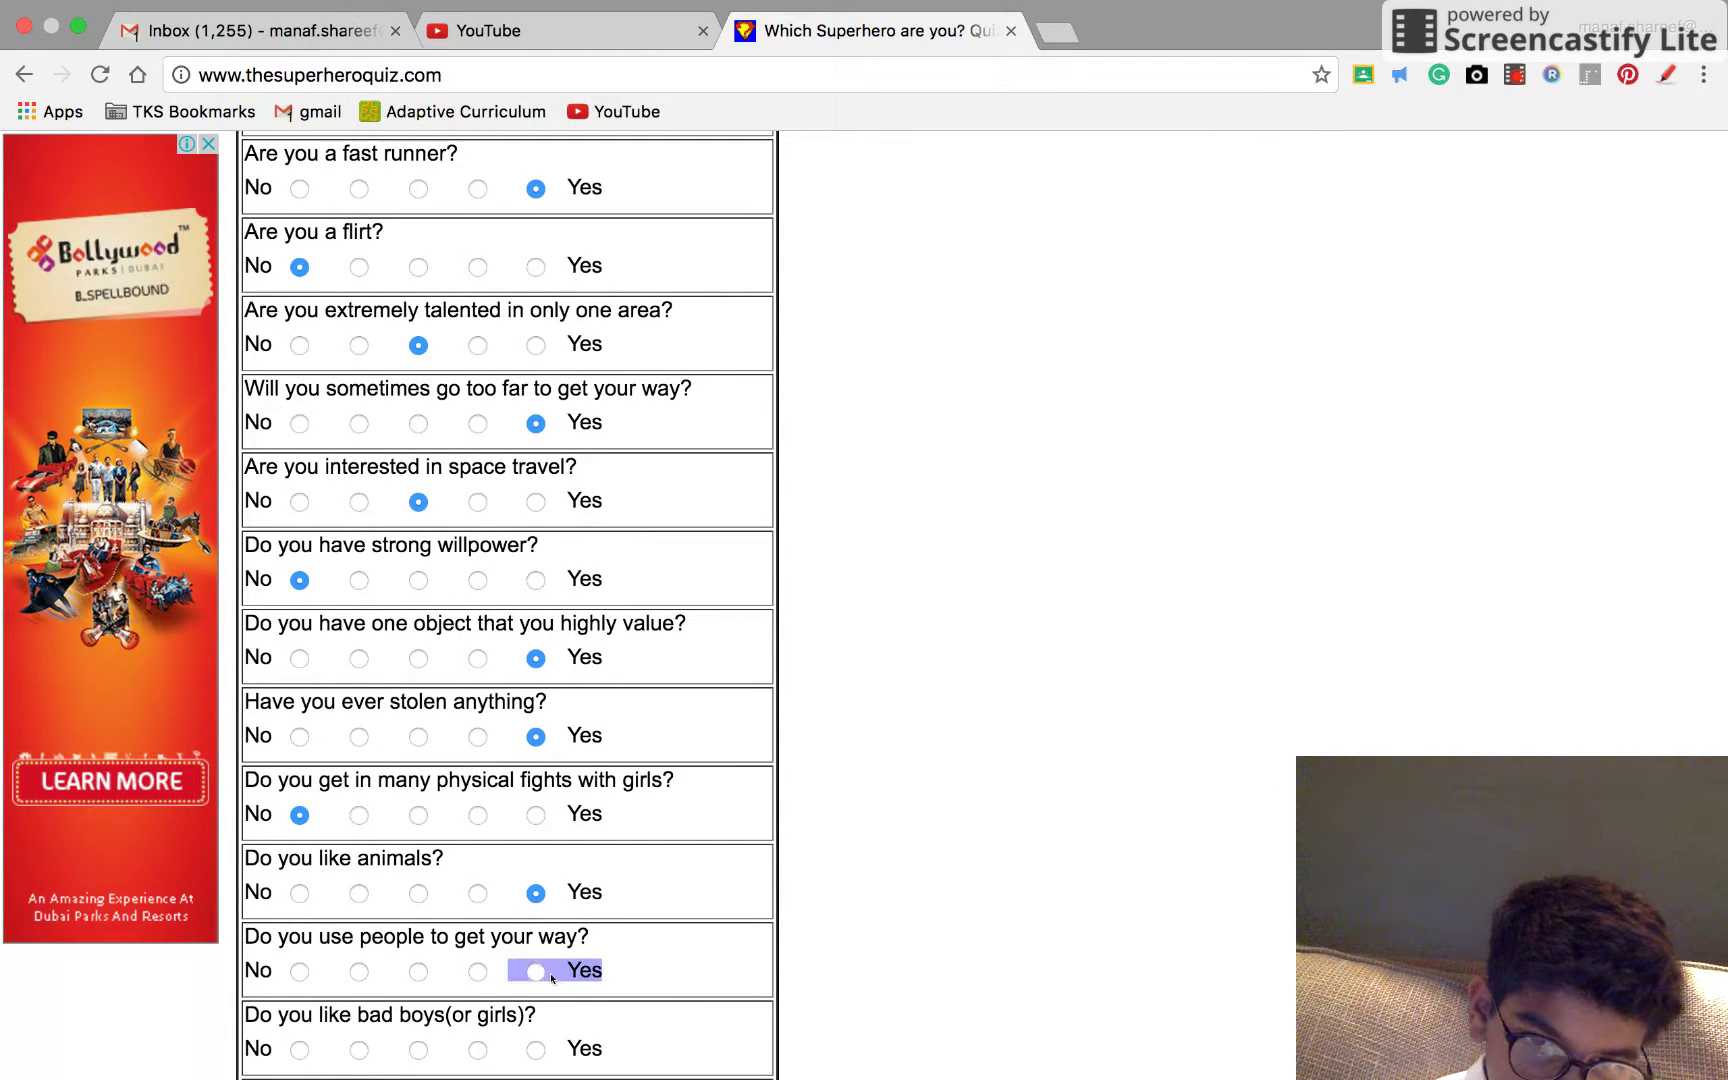
{"action": "left_click", "coordinate": [478, 970]}
{"action": "scroll", "coordinate": [482, 974], "scroll_direction": "down", "scroll_amount": 1}
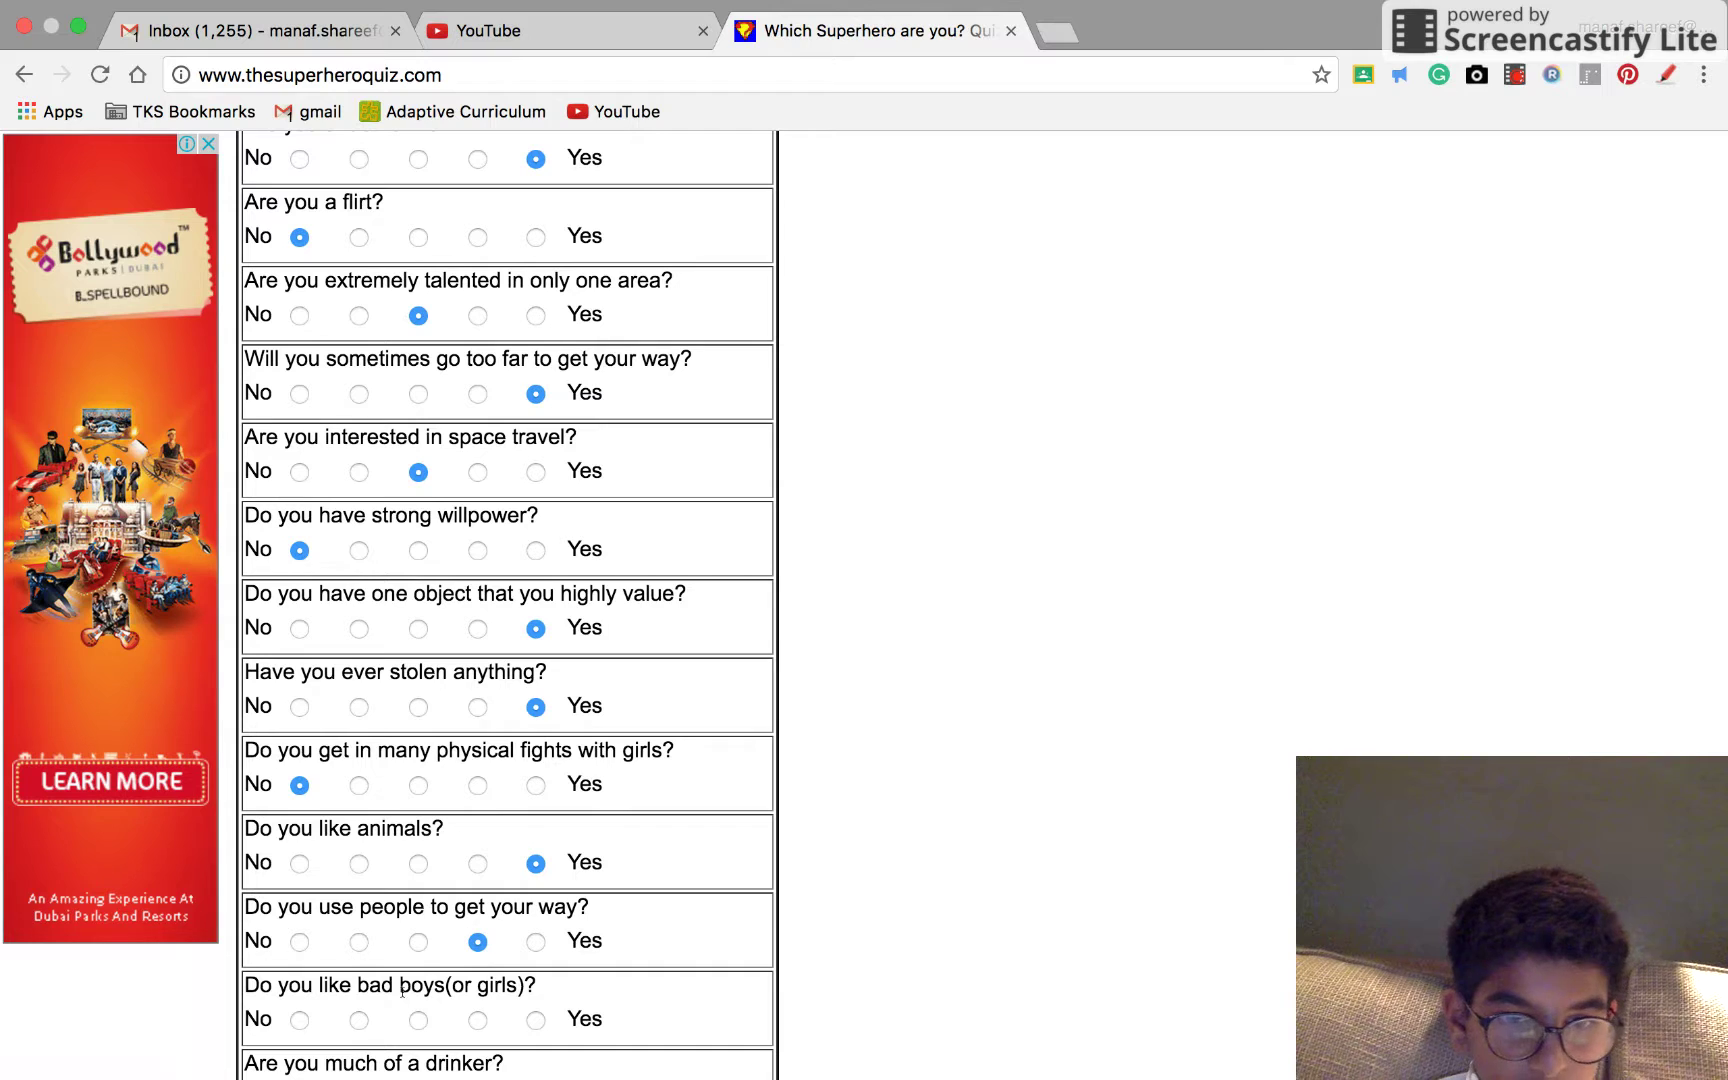
Give a neutral answer on liking bad boys (or girls).
{"action": "left_click_drag", "start_coordinate": [246, 1020], "coordinate": [280, 1022]}
{"action": "left_click_drag", "start_coordinate": [453, 943], "coordinate": [506, 944]}
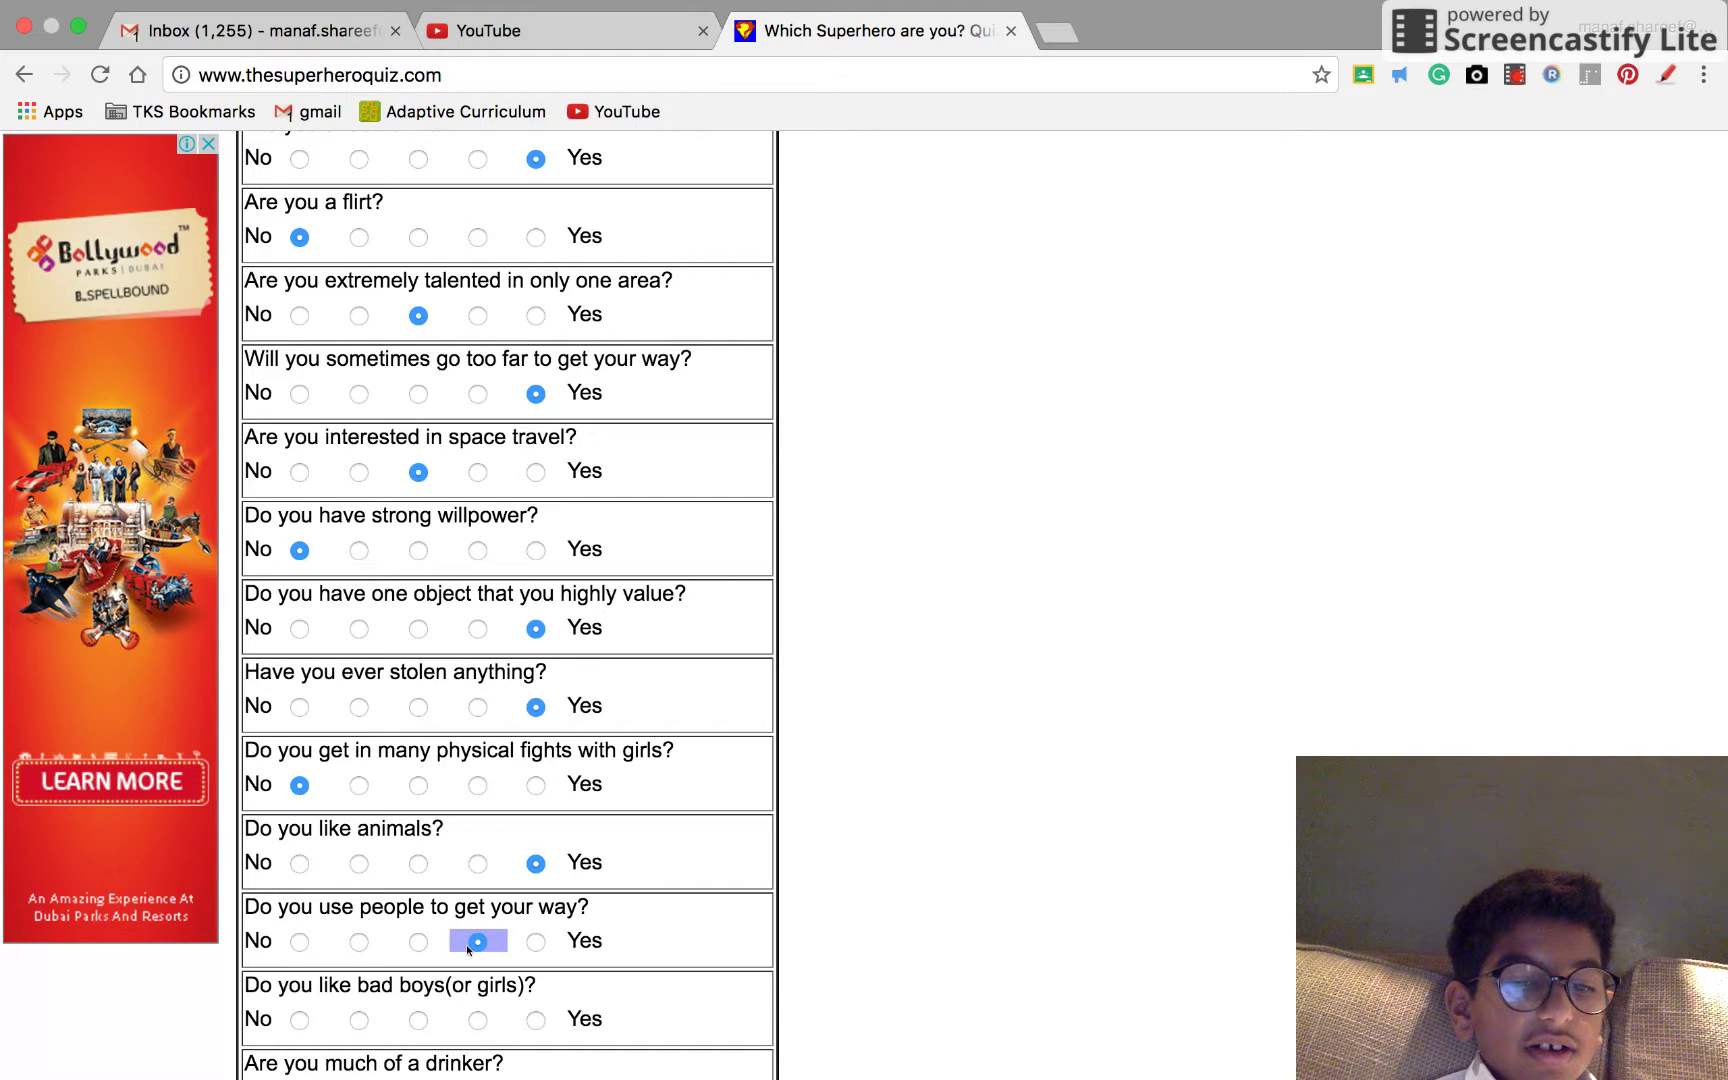
{"action": "left_click_drag", "start_coordinate": [448, 1021], "coordinate": [427, 1022]}
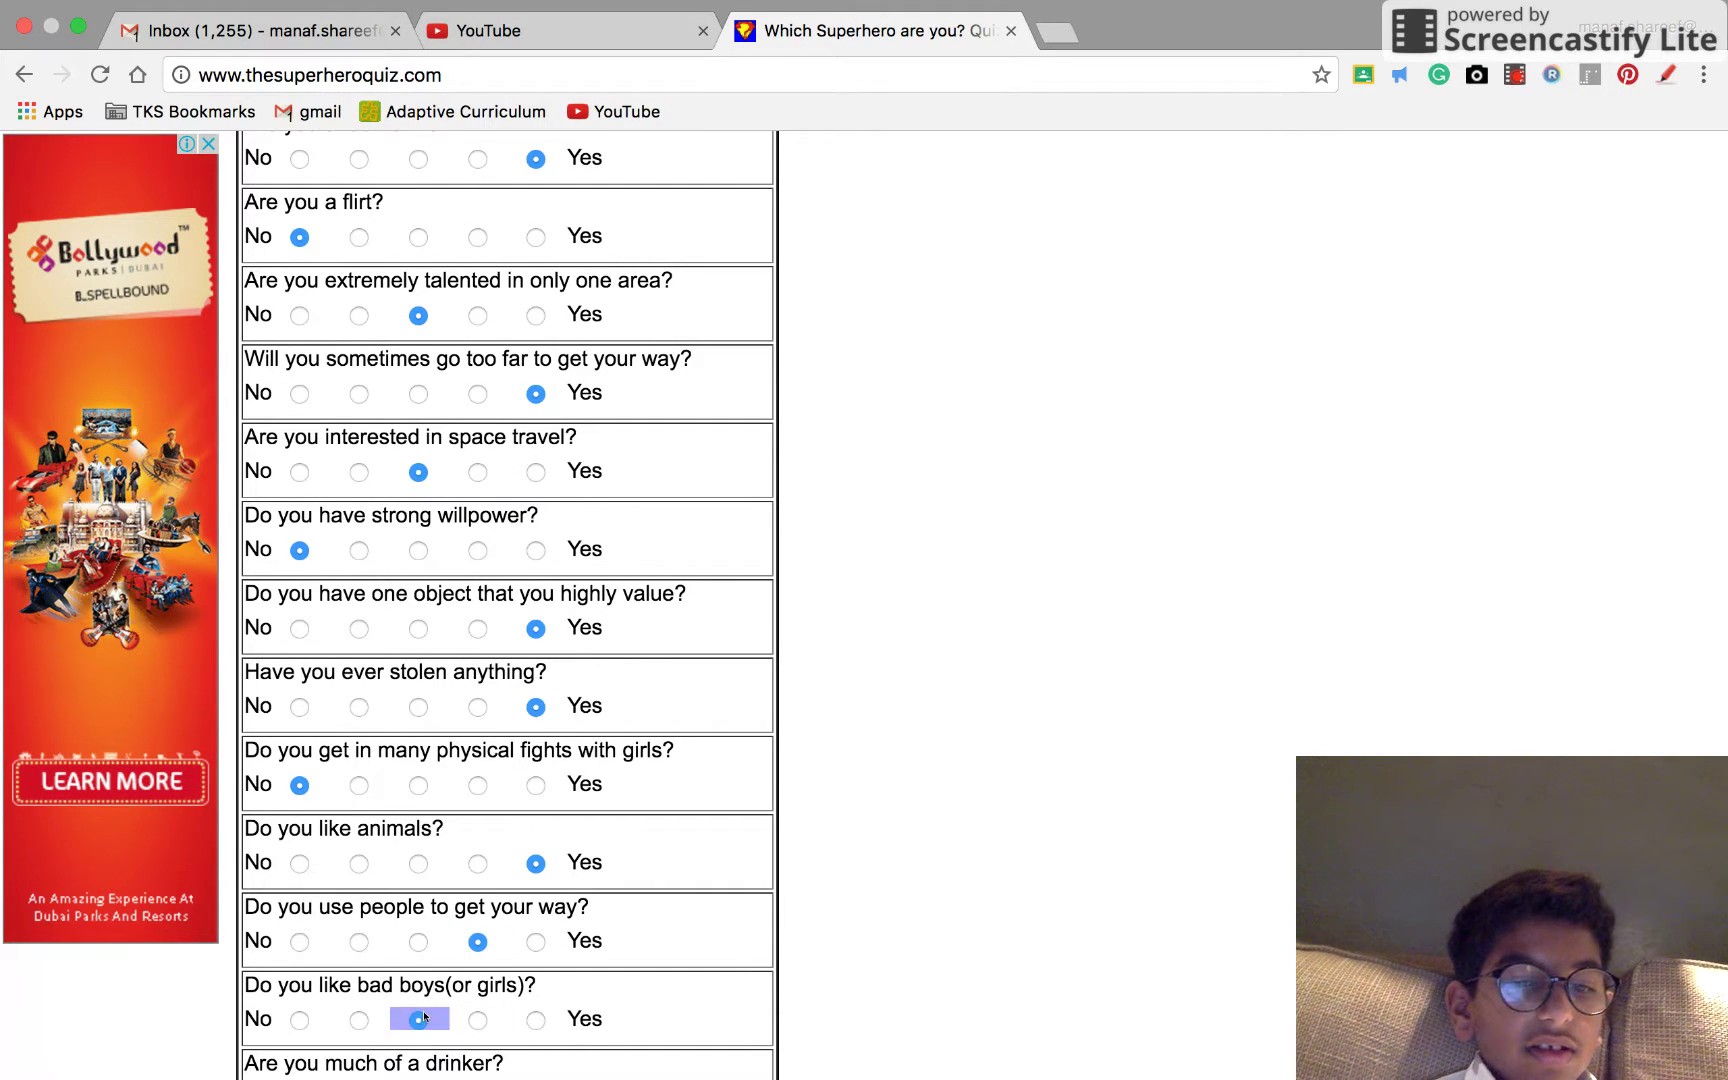
{"action": "left_click", "coordinate": [421, 1018]}
{"action": "scroll", "coordinate": [420, 1017], "scroll_direction": "down", "scroll_amount": 5}
{"action": "scroll", "coordinate": [420, 1018], "scroll_direction": "down", "scroll_amount": 5}
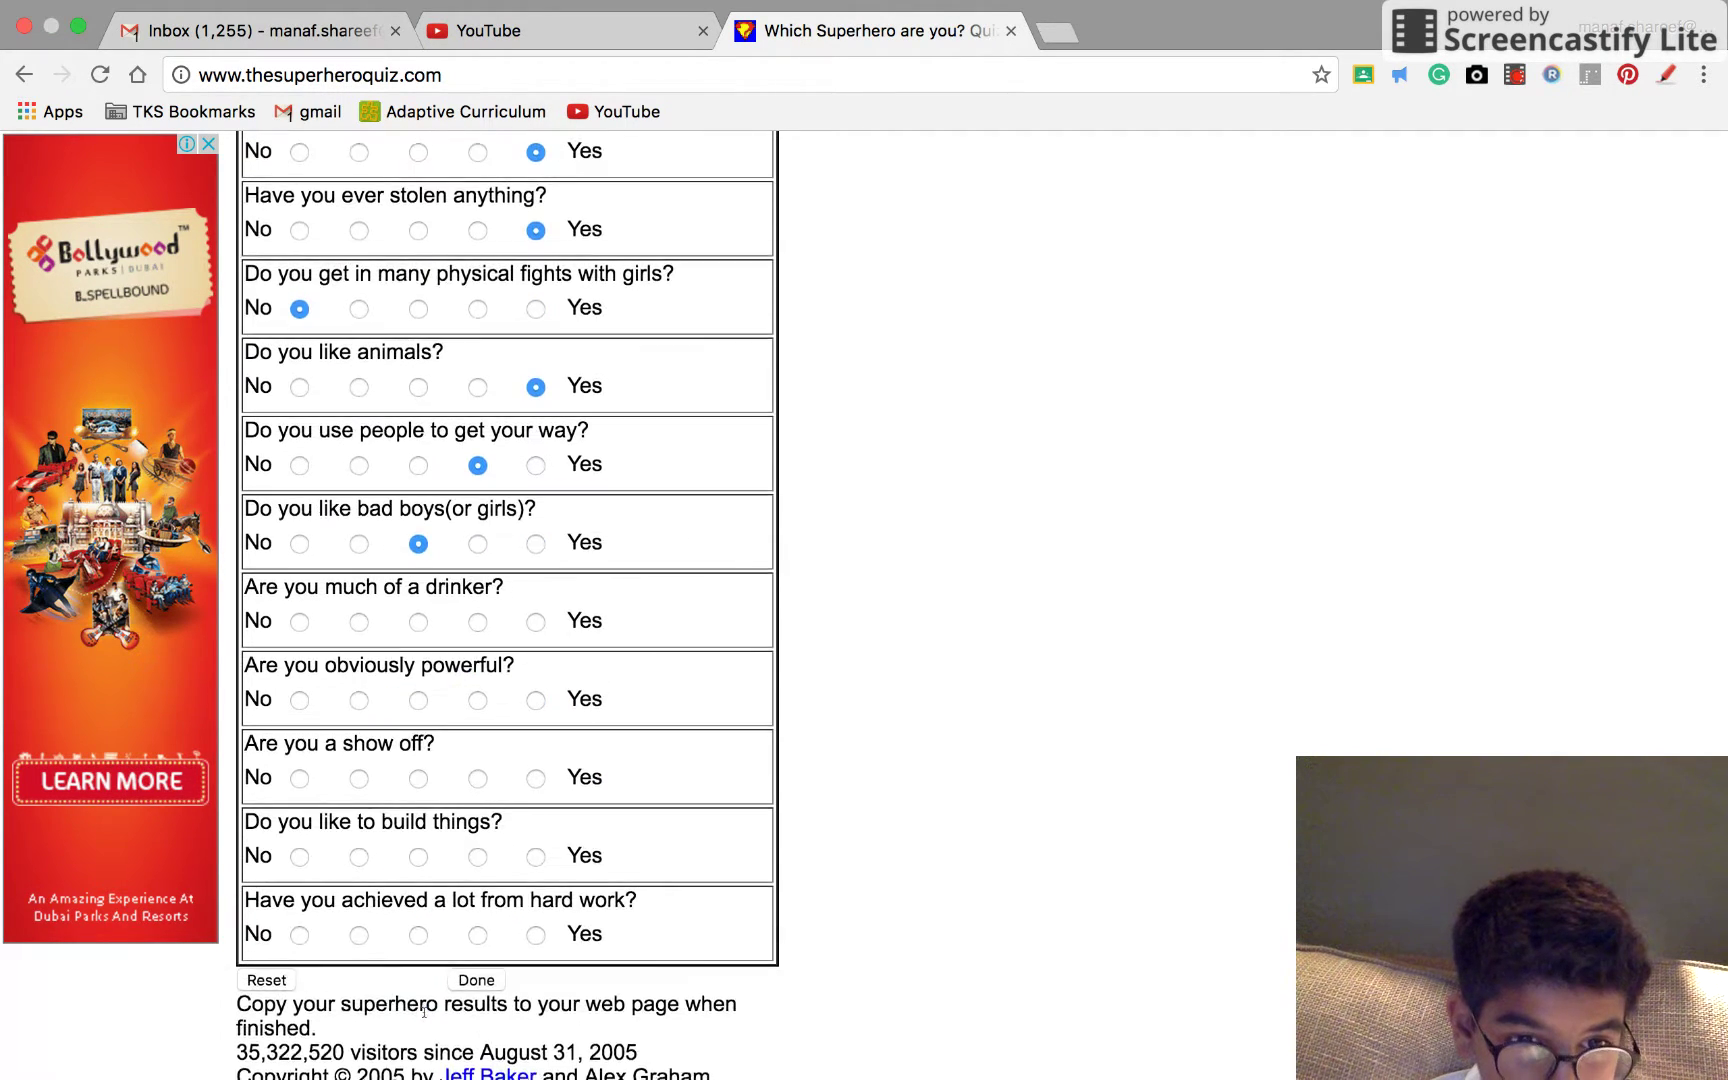
{"action": "scroll", "coordinate": [424, 1010], "scroll_direction": "down", "scroll_amount": 2}
{"action": "scroll", "coordinate": [424, 945], "scroll_direction": "up", "scroll_amount": 1}
Answer No to drinking and showing off, and neutral on being obviously powerful.
{"action": "left_click_drag", "start_coordinate": [445, 831], "coordinate": [405, 831]}
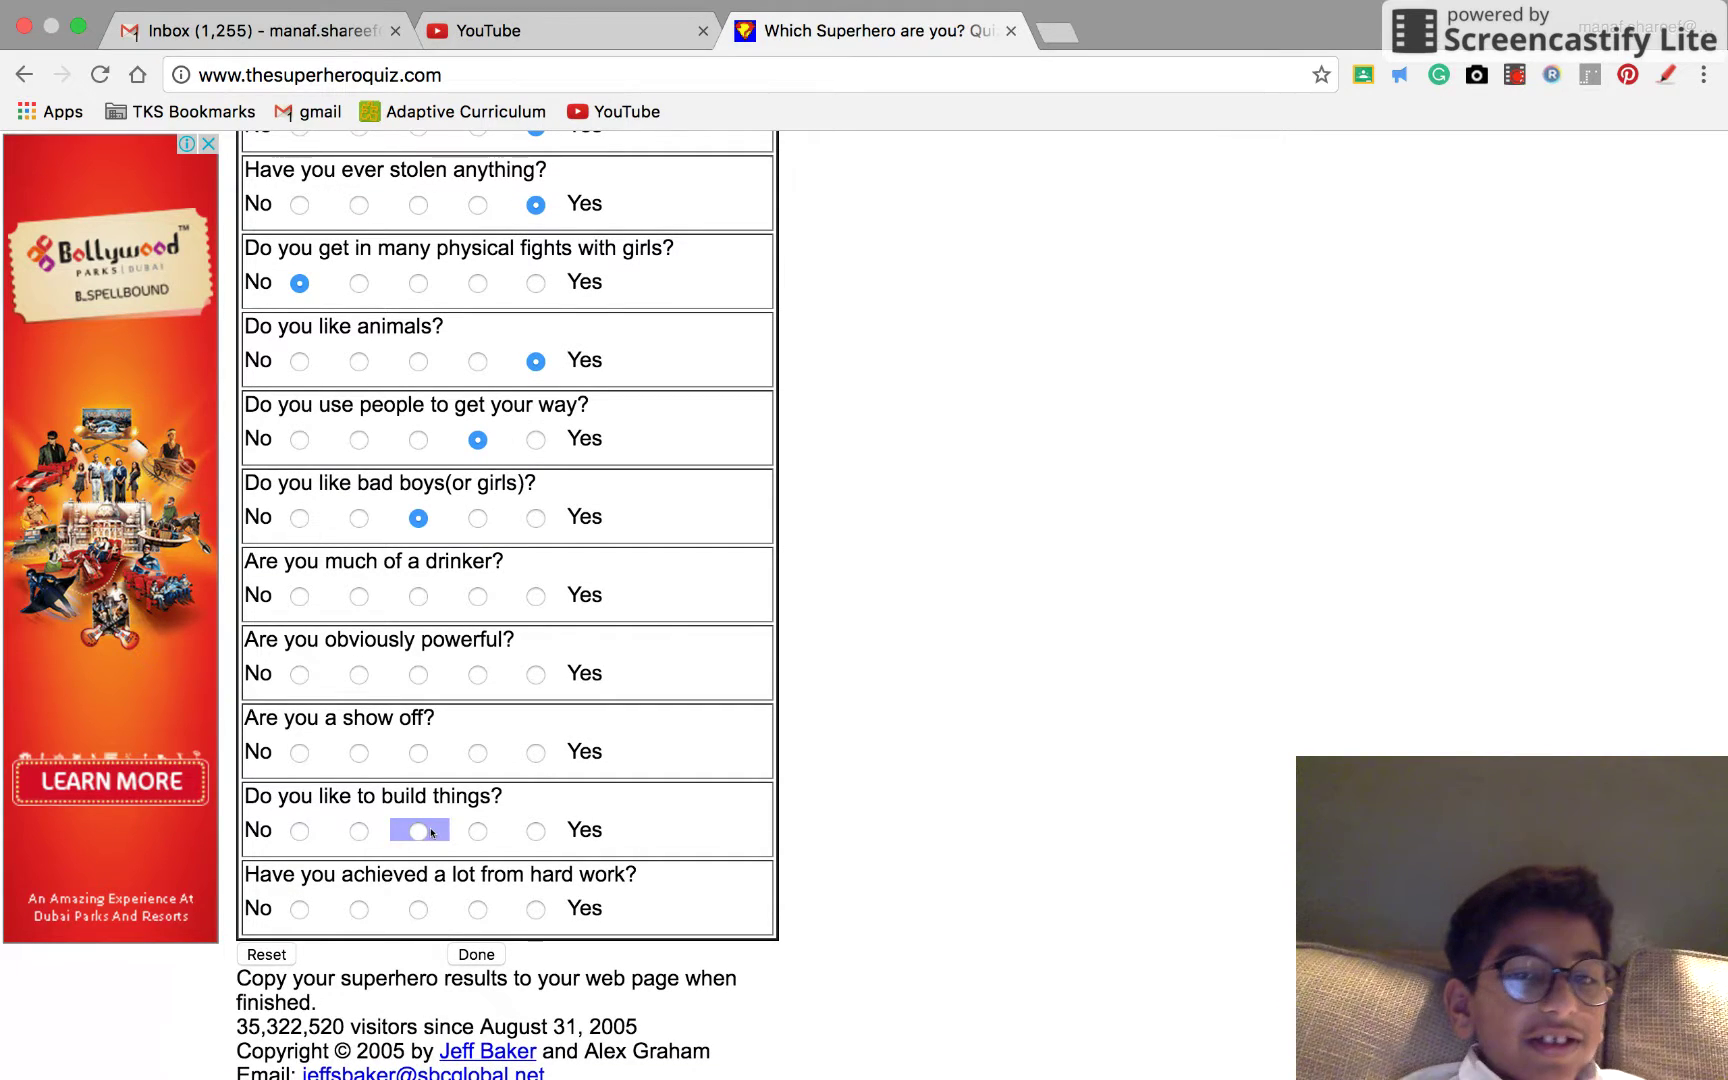
{"action": "left_click_drag", "start_coordinate": [378, 596], "coordinate": [250, 595]}
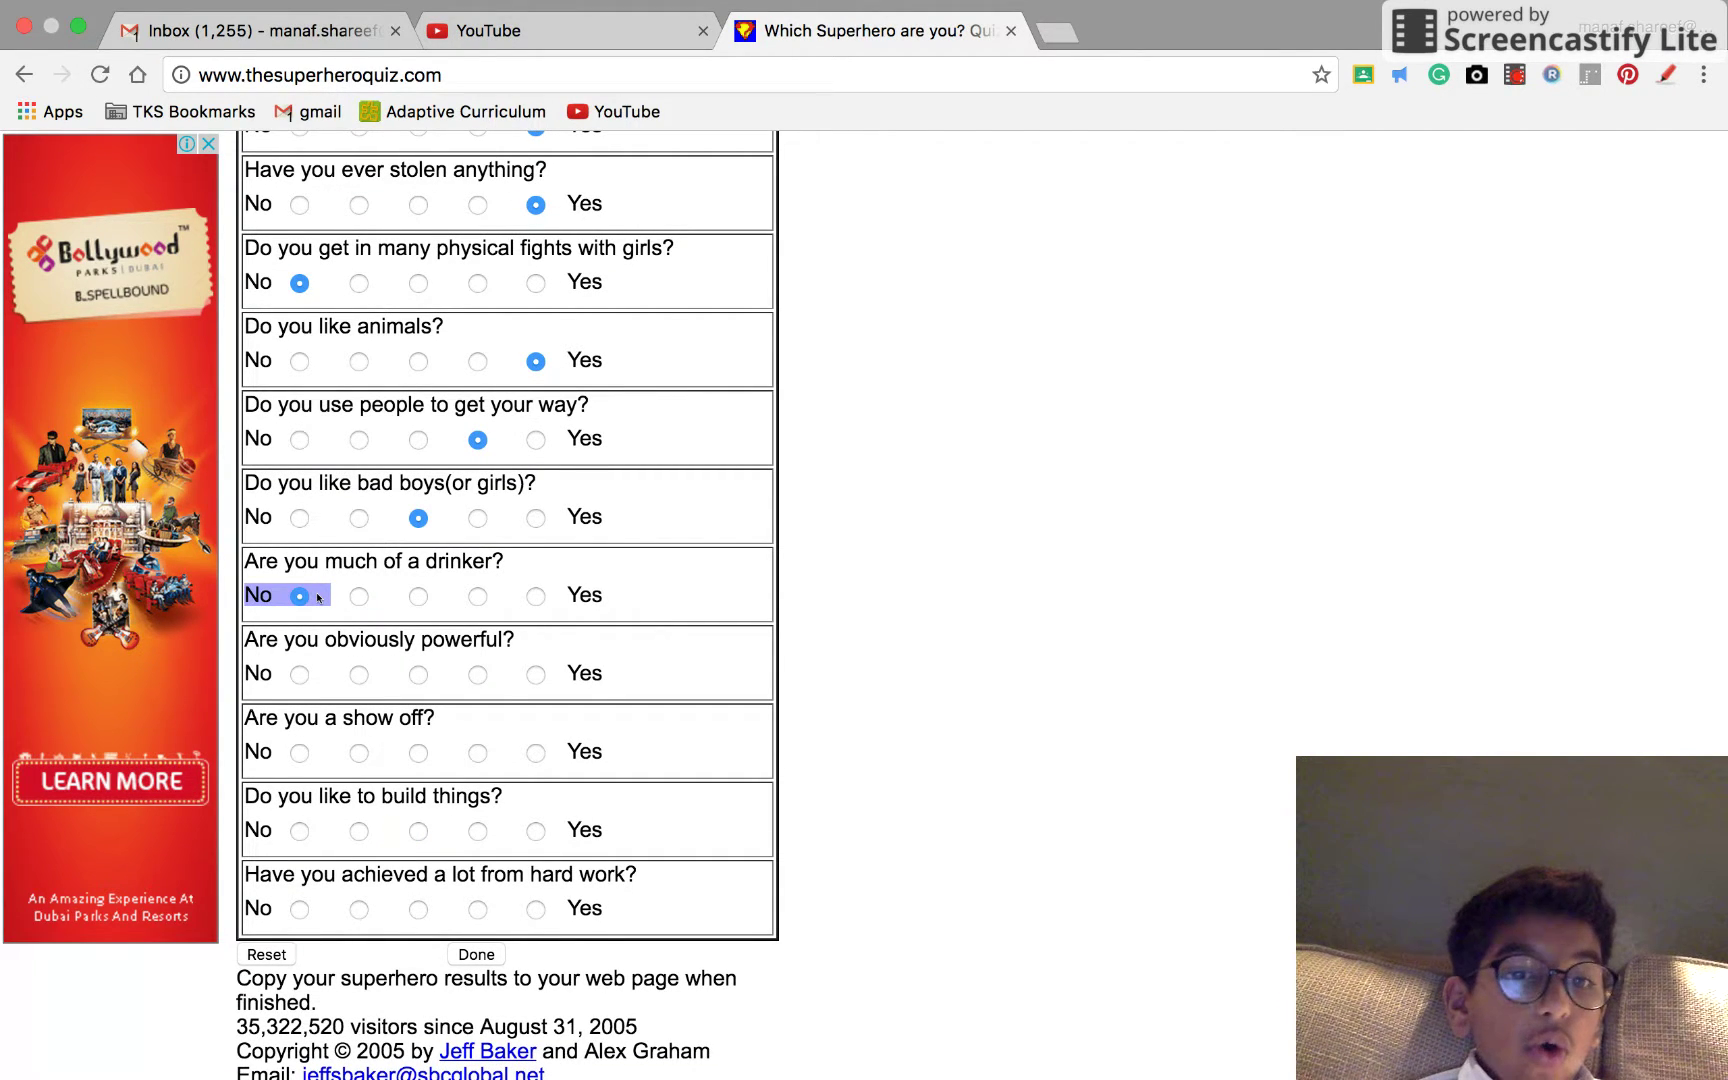
{"action": "left_click", "coordinate": [319, 719]}
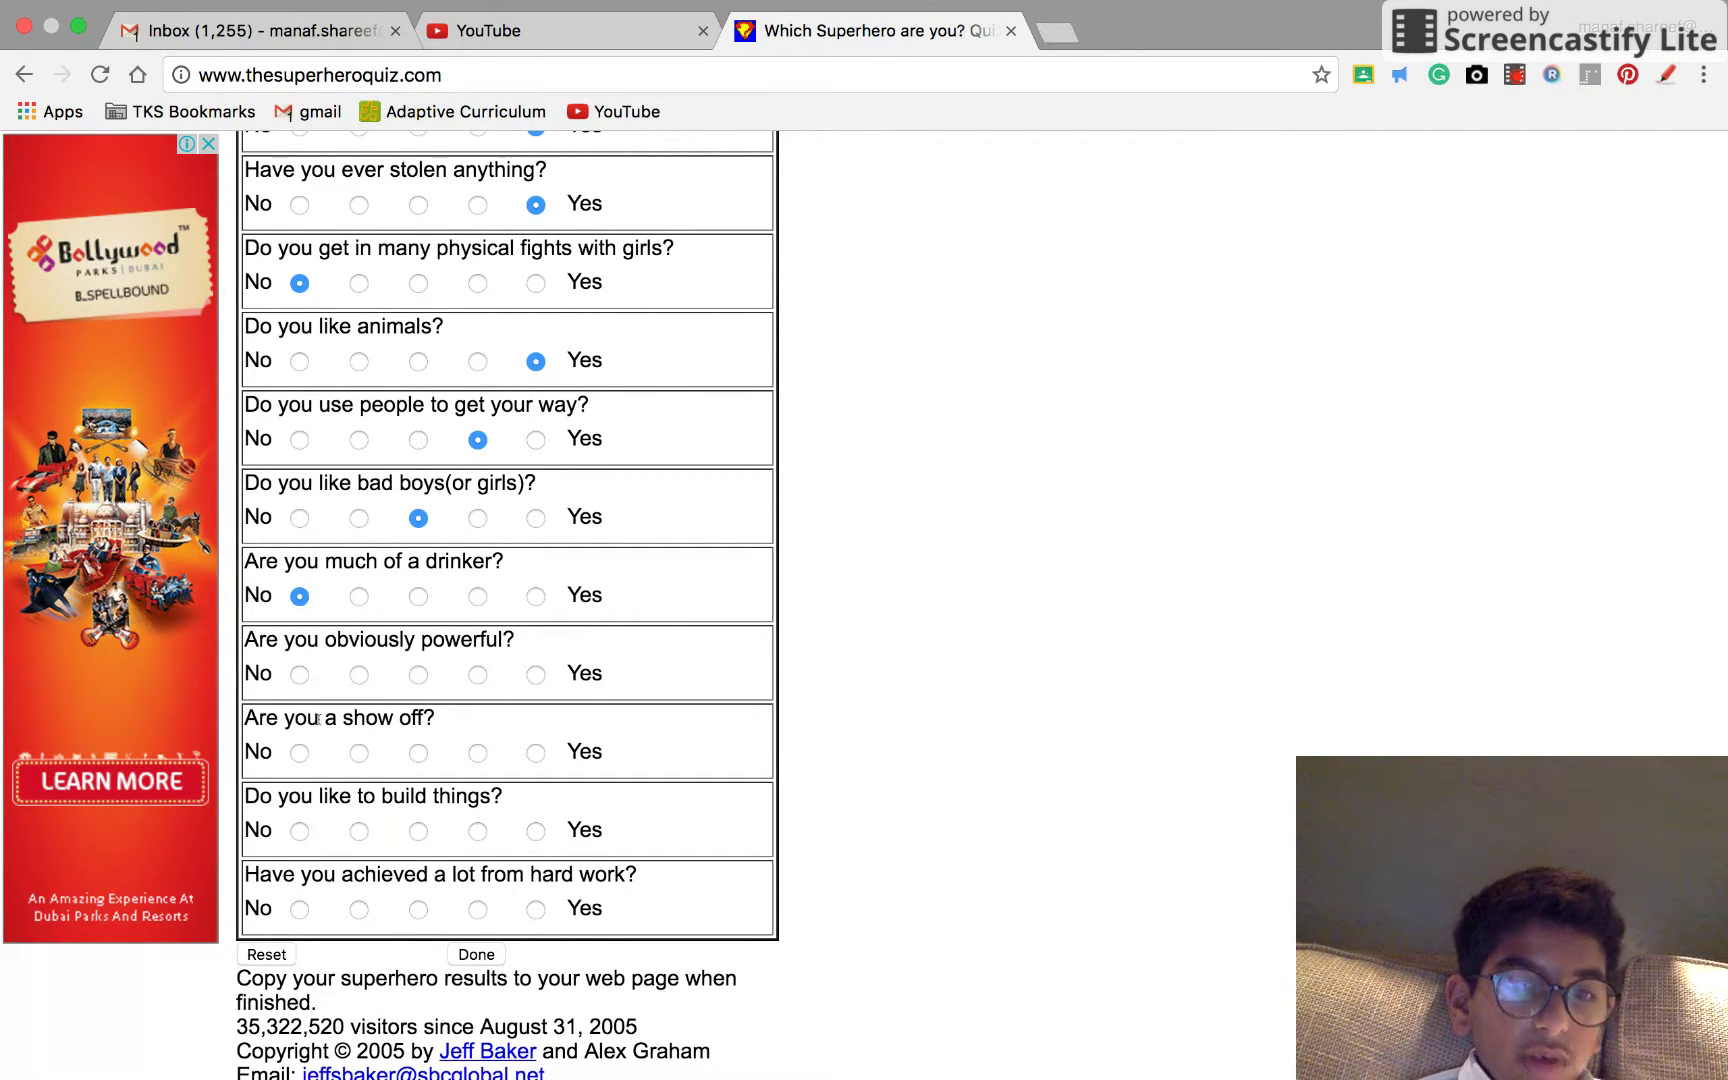
{"action": "left_click", "coordinate": [417, 672]}
{"action": "left_click_drag", "start_coordinate": [331, 751], "coordinate": [296, 752]}
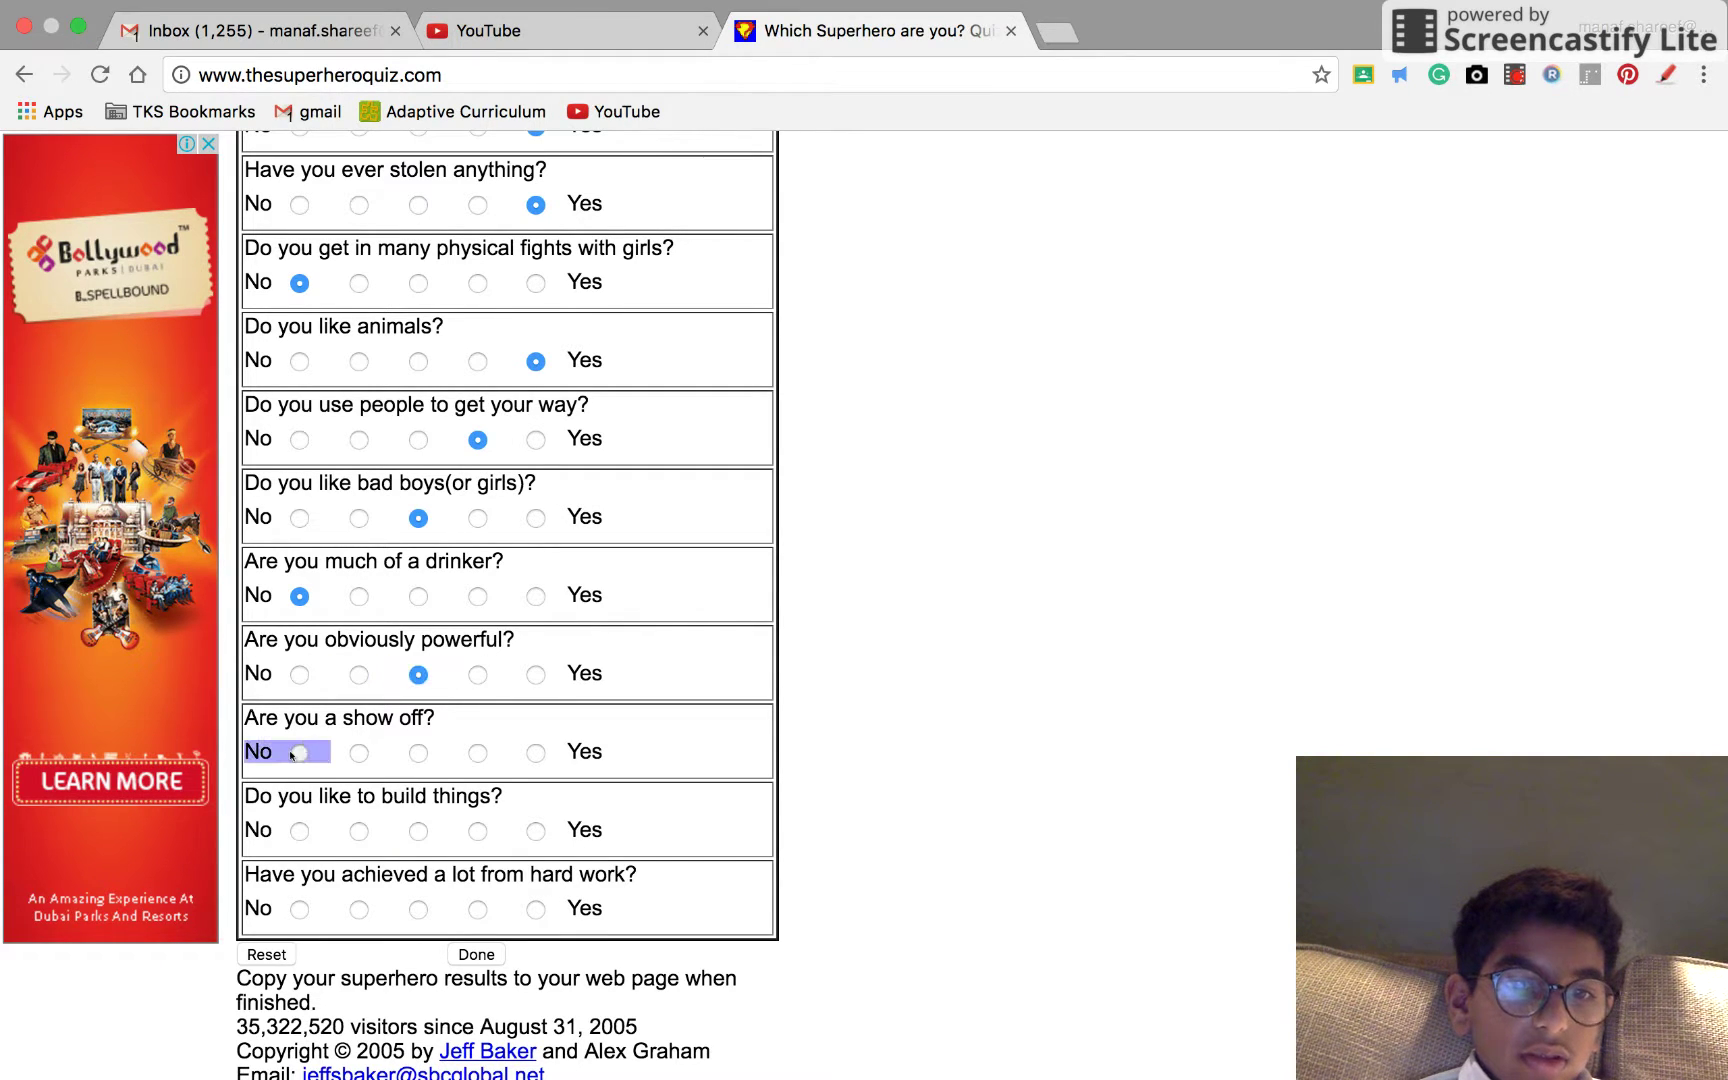
Lean No on building things, go neutral on hard work, and submit the quiz with Done.
{"action": "left_click", "coordinate": [295, 829]}
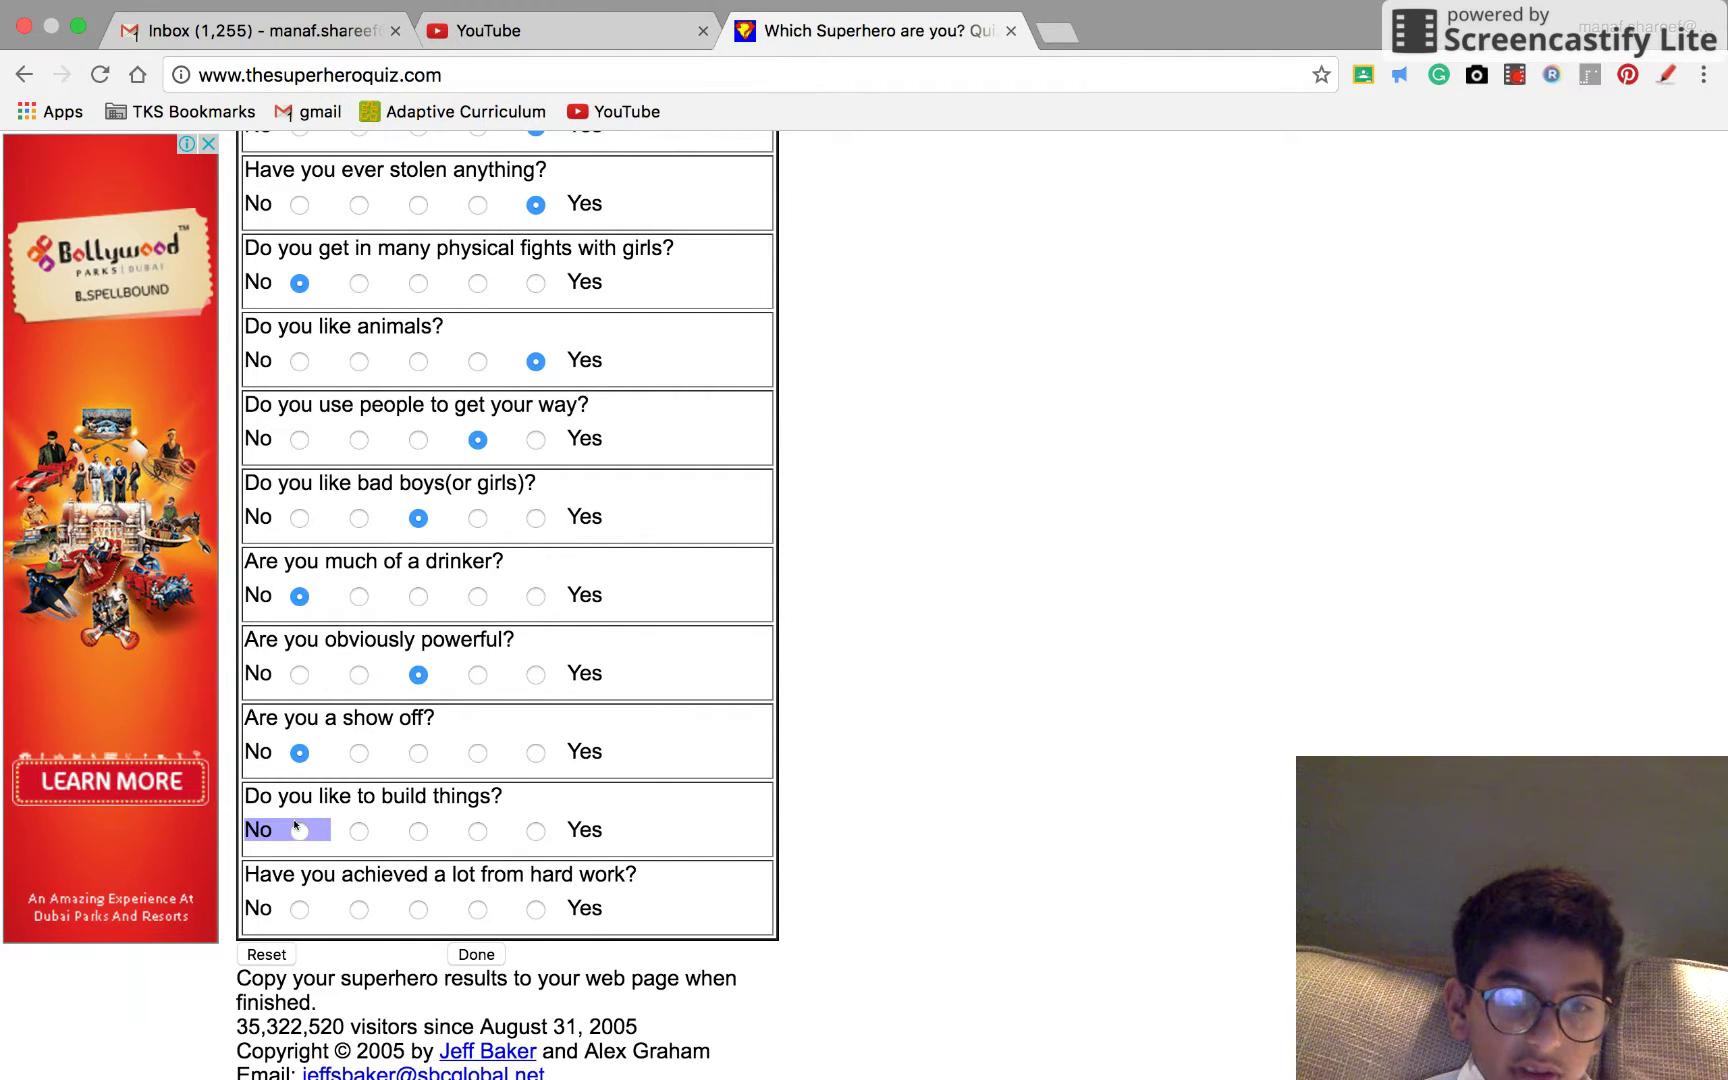
{"action": "left_click_drag", "start_coordinate": [331, 829], "coordinate": [362, 829]}
{"action": "left_click", "coordinate": [359, 829]}
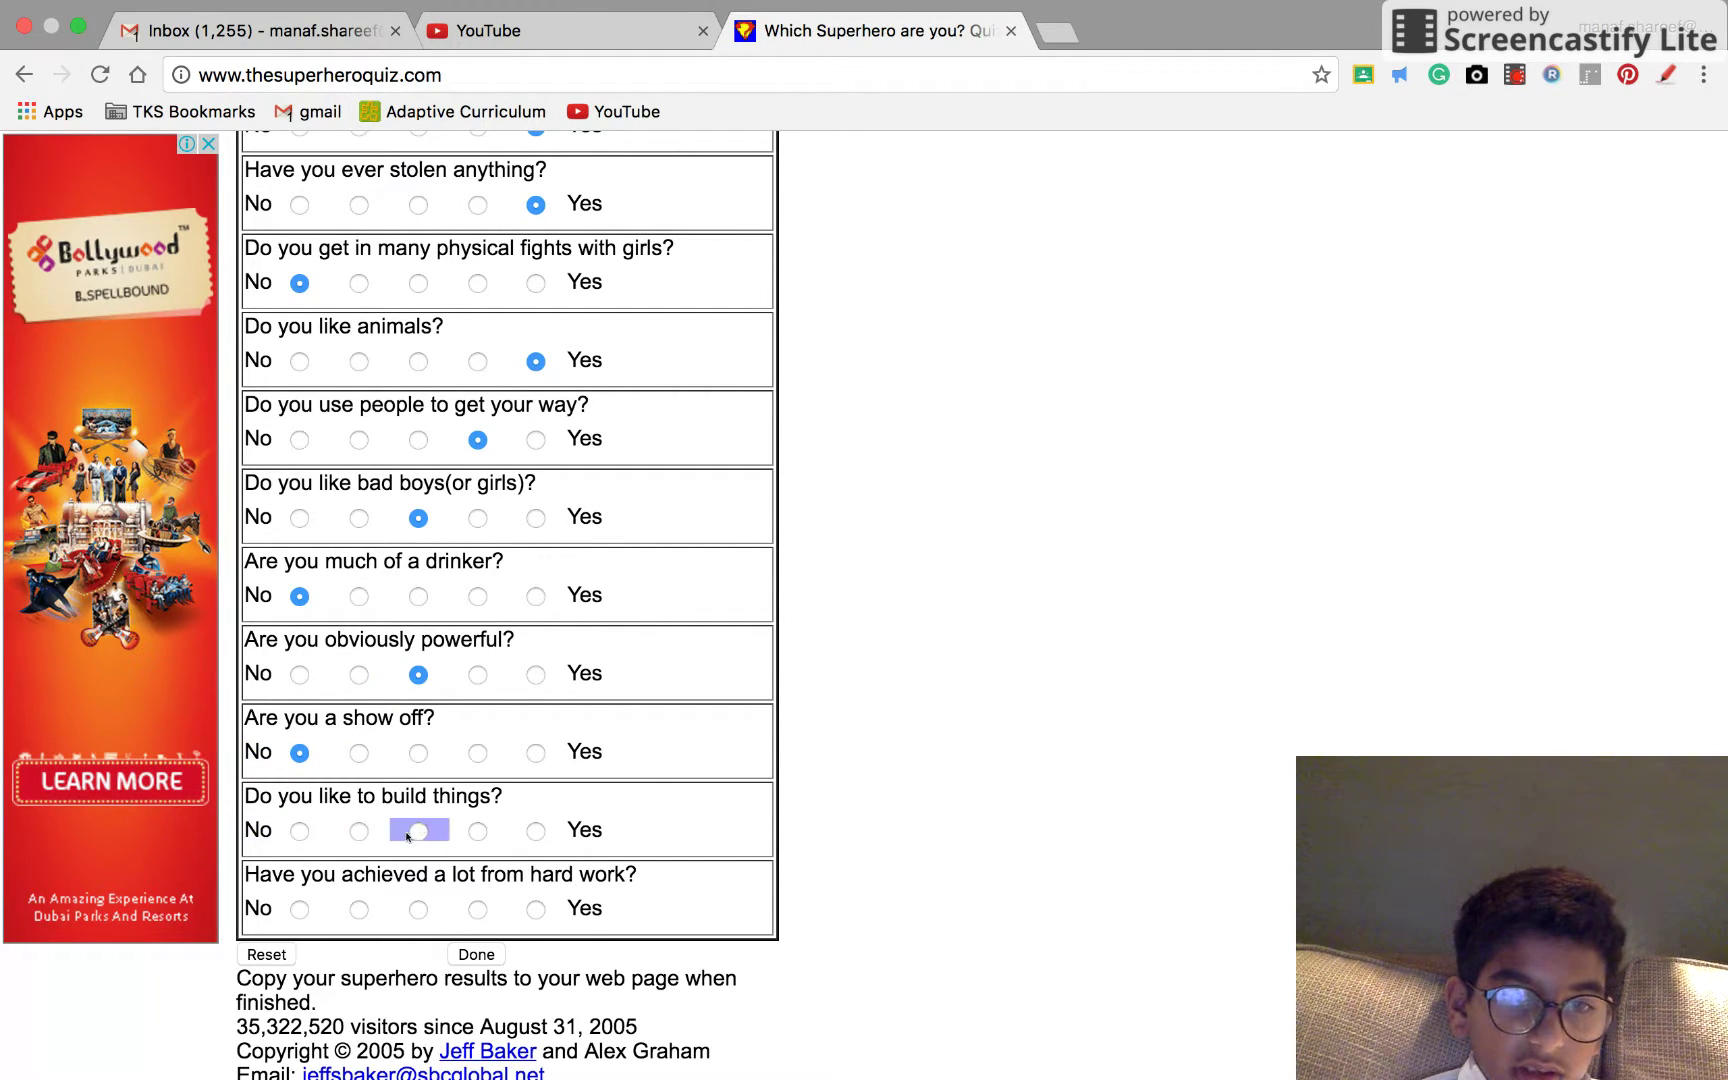
{"action": "left_click", "coordinate": [354, 852]}
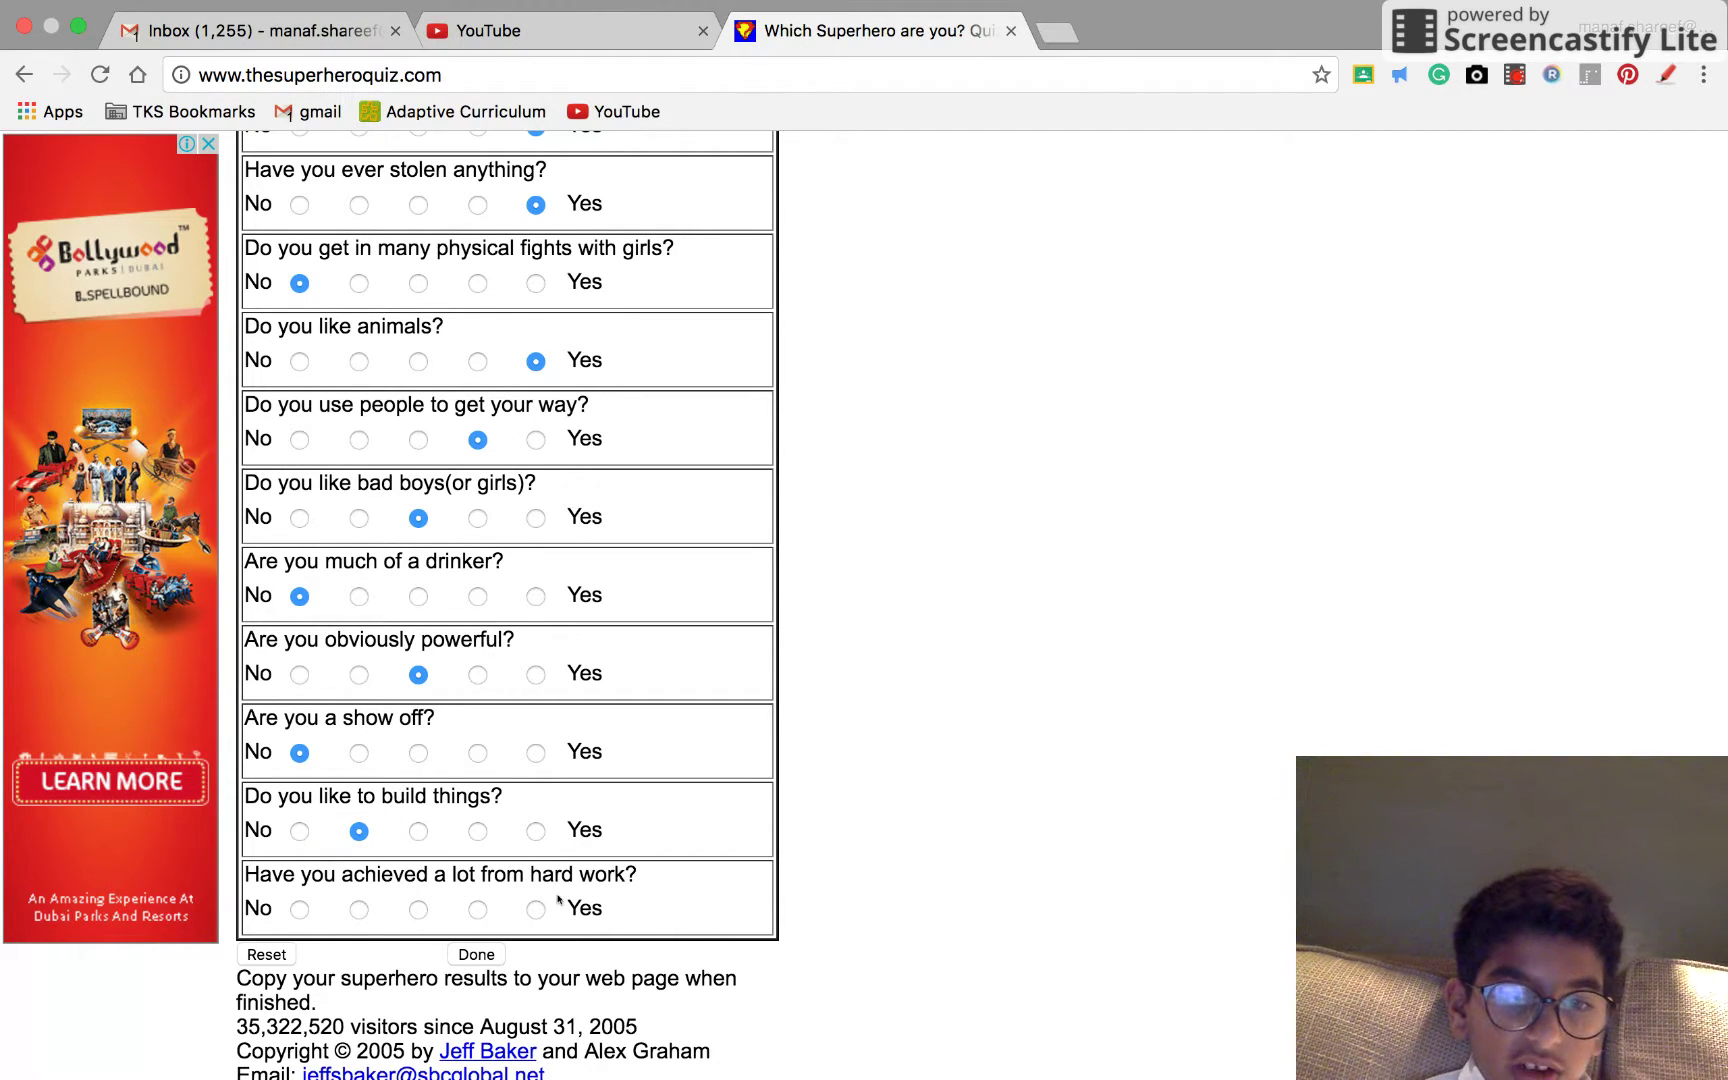
{"action": "left_click_drag", "start_coordinate": [508, 907], "coordinate": [602, 908]}
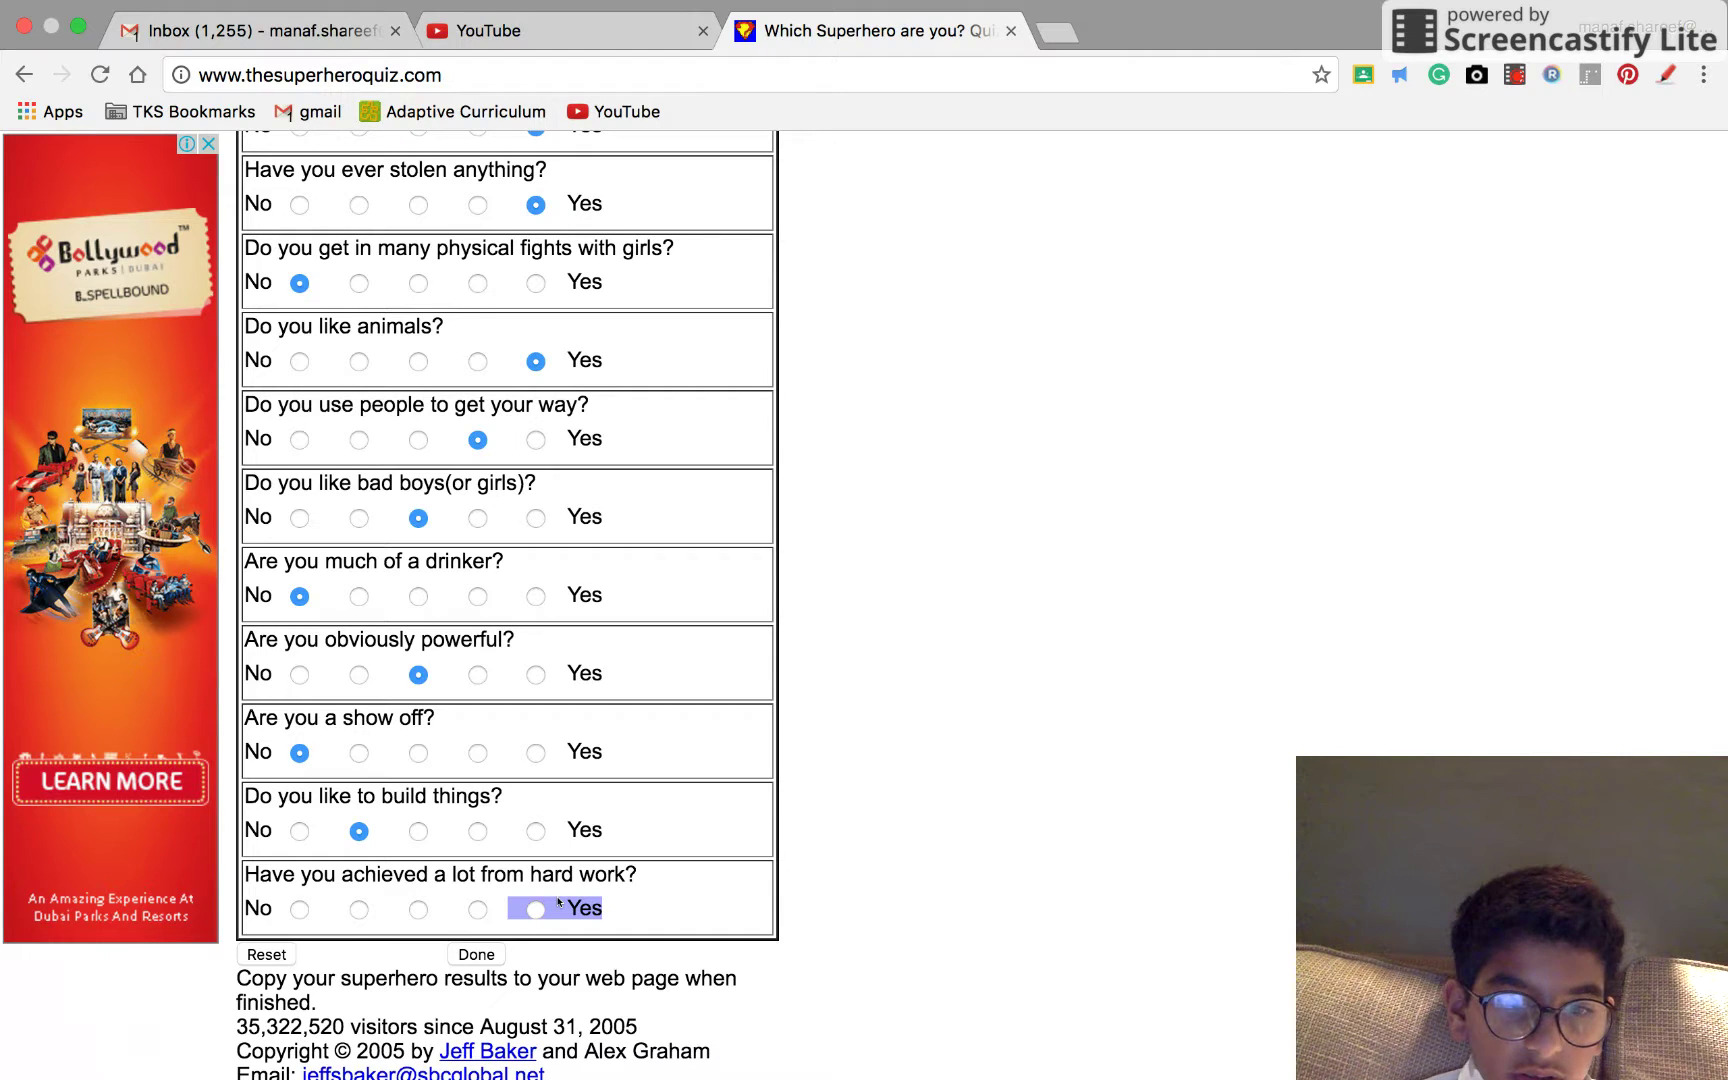
{"action": "left_click_drag", "start_coordinate": [451, 908], "coordinate": [405, 909]}
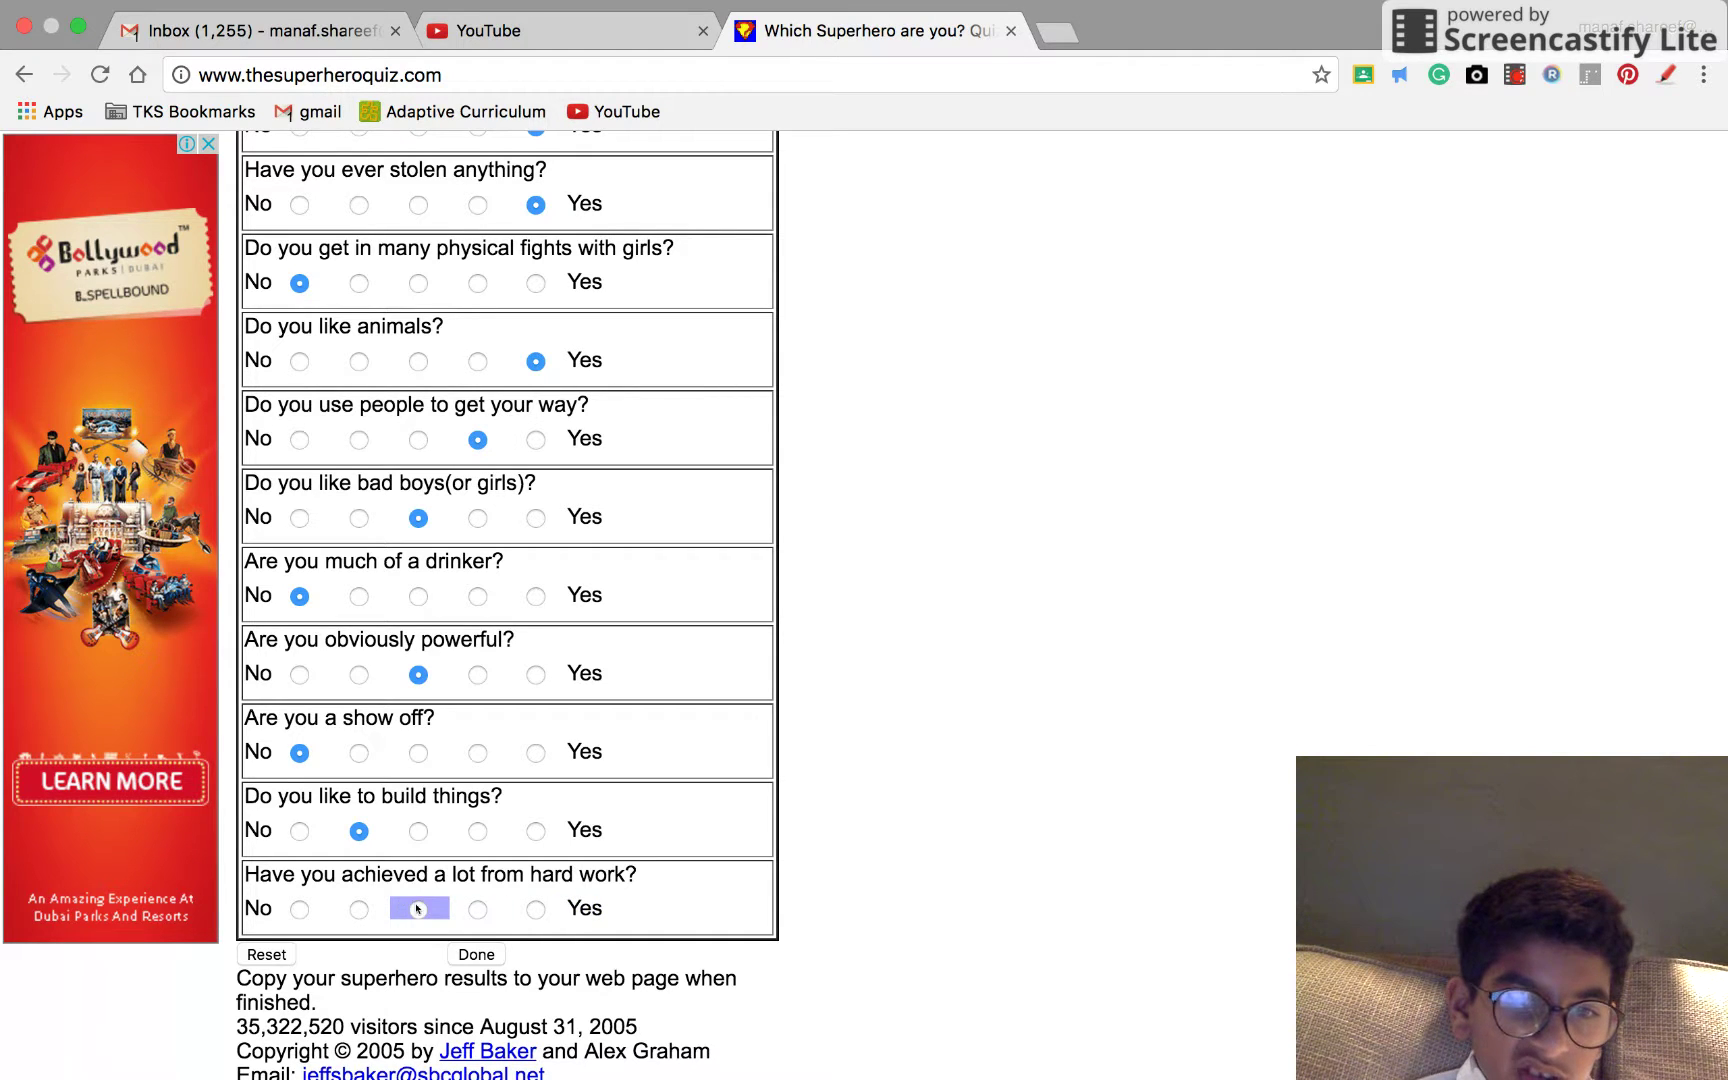
{"action": "left_click", "coordinate": [418, 908]}
{"action": "scroll", "coordinate": [419, 909], "scroll_direction": "down", "scroll_amount": 3}
{"action": "left_click", "coordinate": [476, 766]}
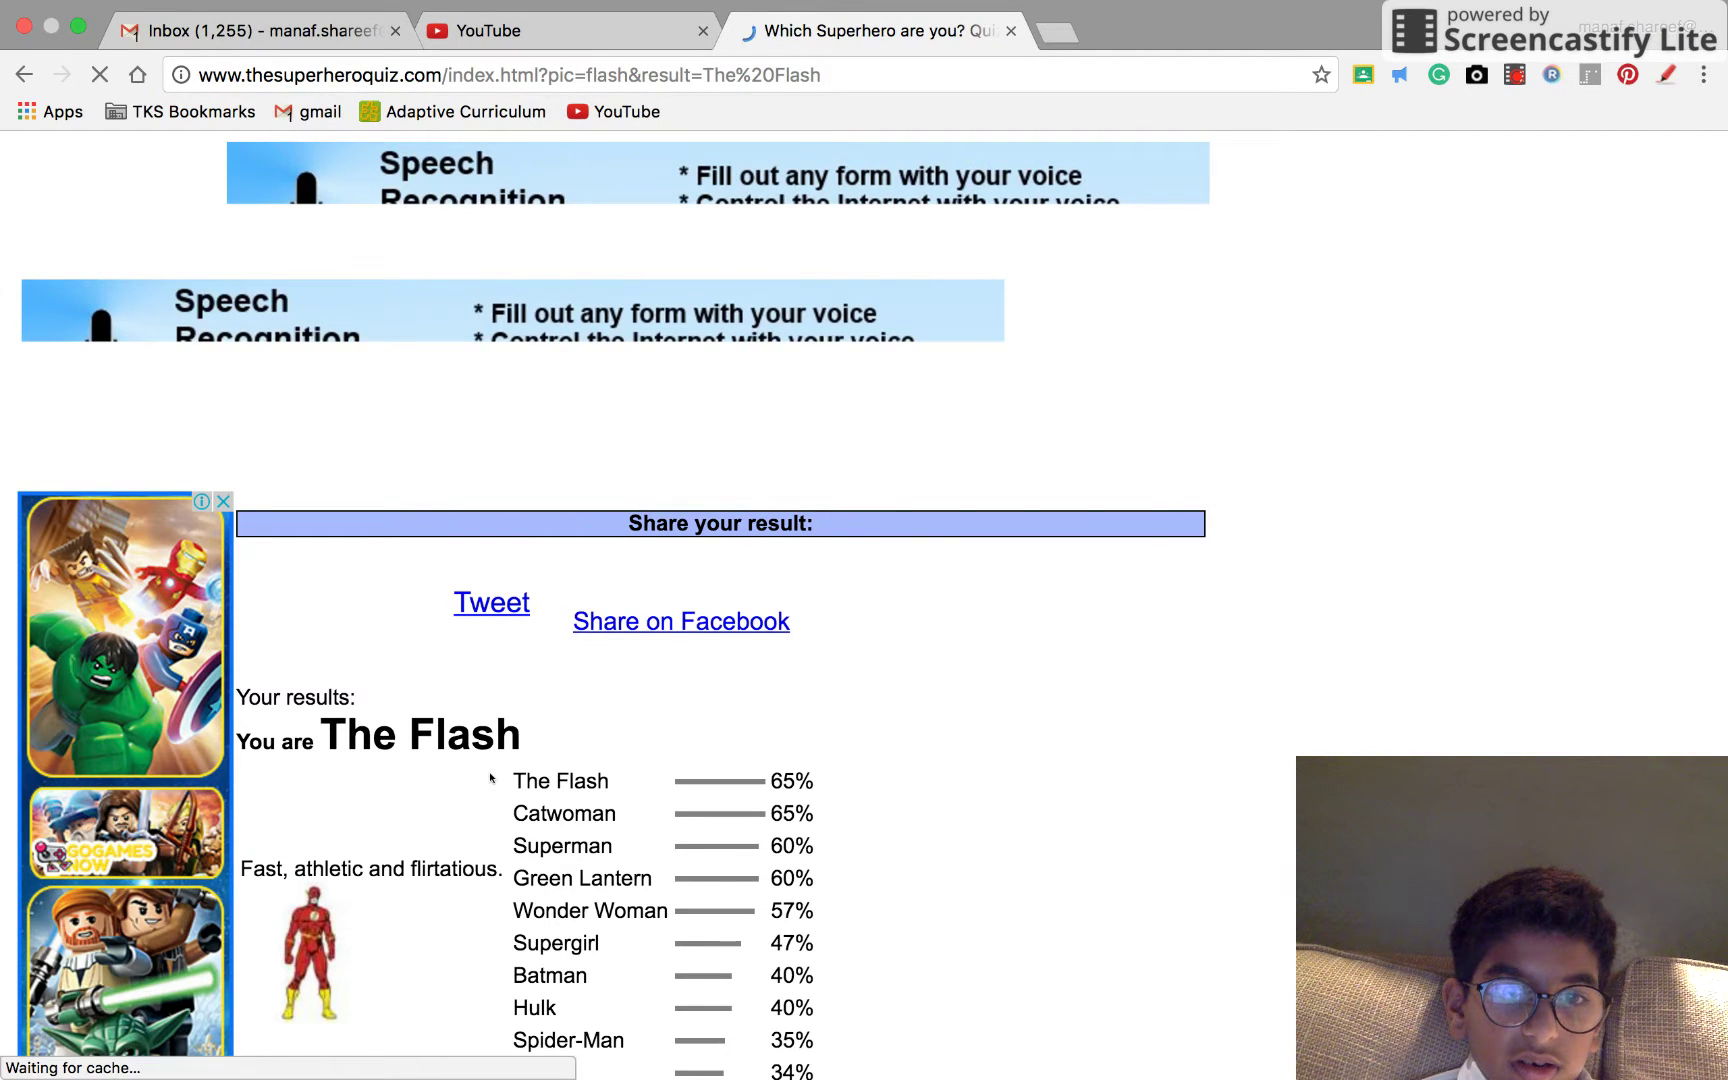
{"action": "scroll", "coordinate": [491, 779], "scroll_direction": "down", "scroll_amount": 3}
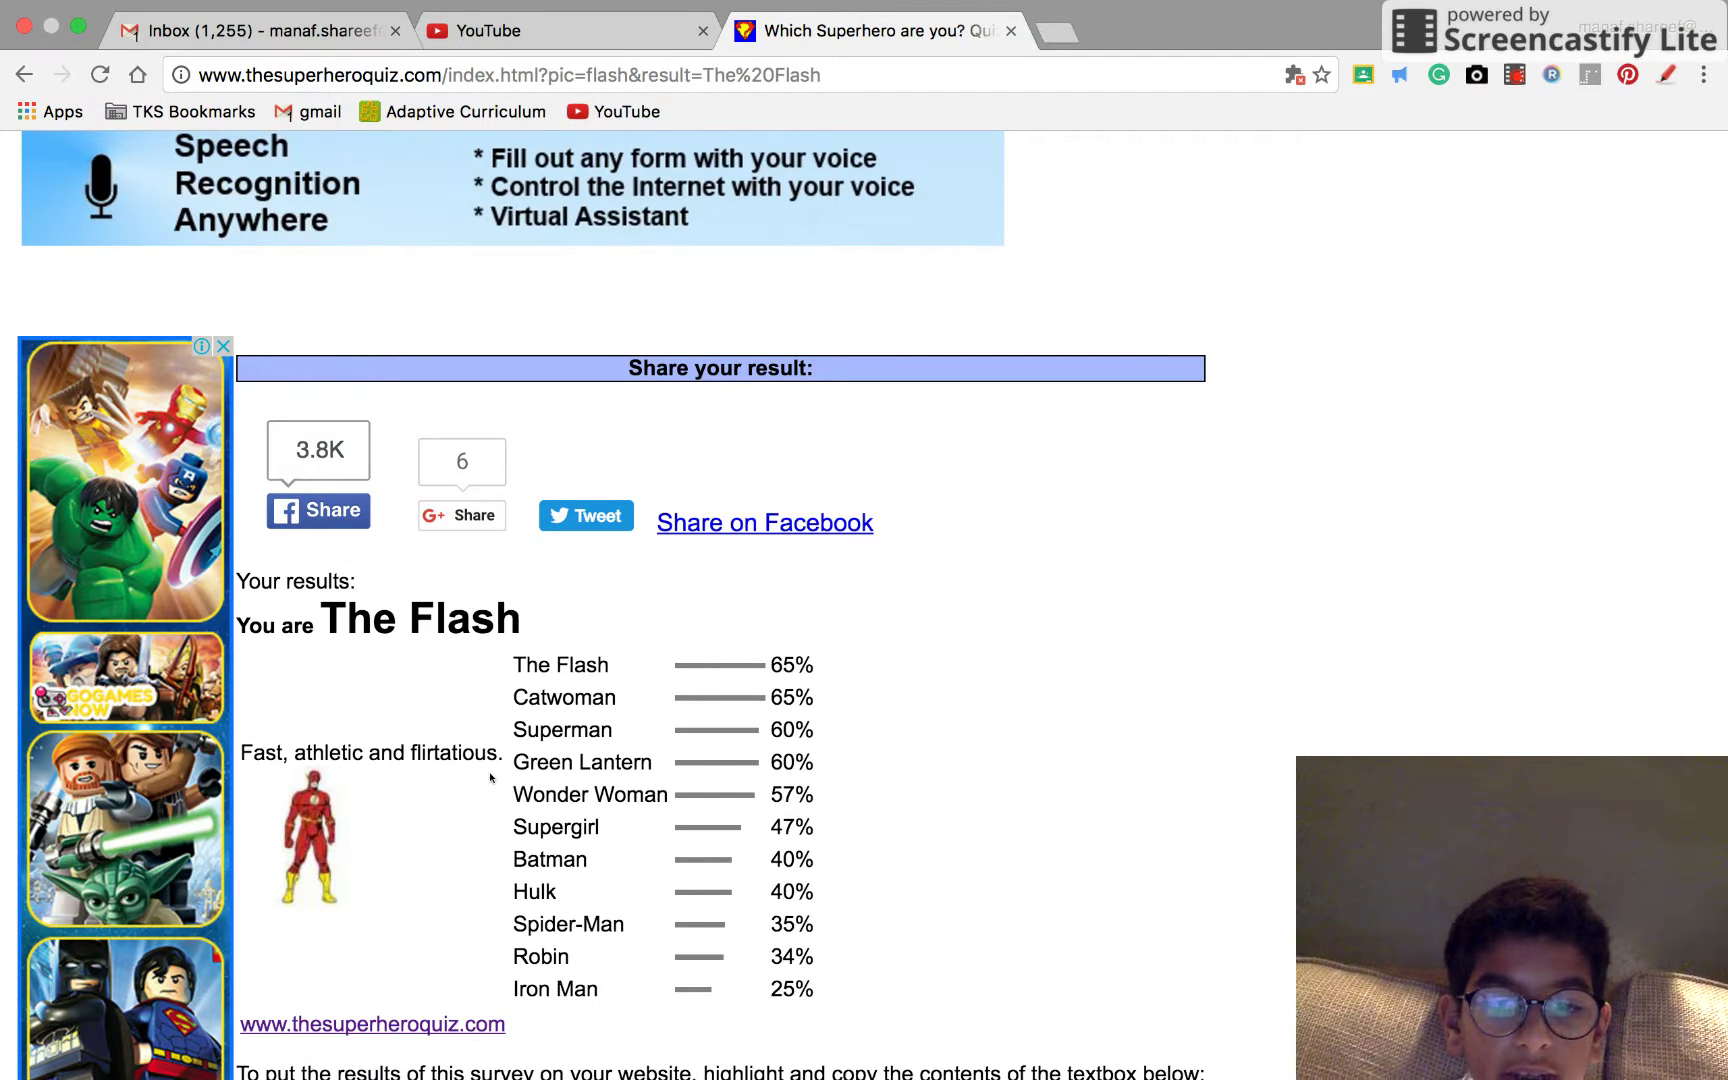
{"action": "scroll", "coordinate": [492, 777], "scroll_direction": "down", "scroll_amount": 1}
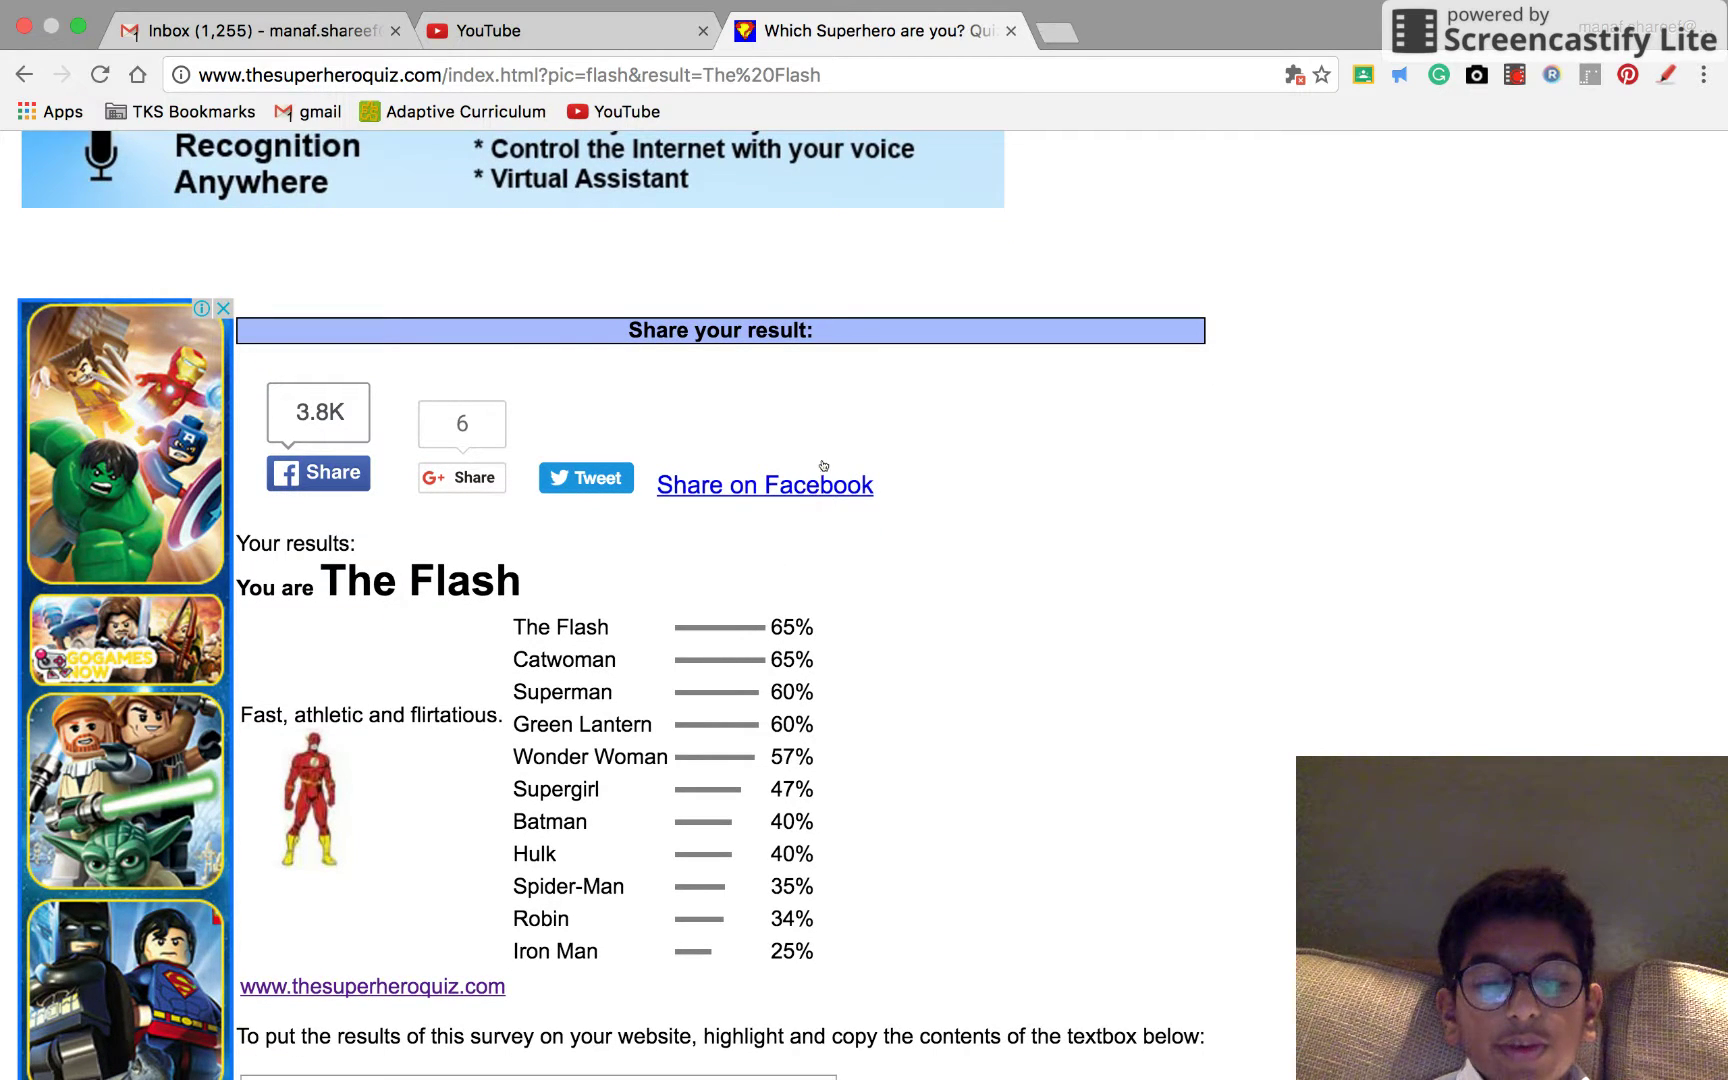
View the results ranking: The Flash and Catwoman at 65%, Superman and Green Lantern at 60%.
{"action": "left_click", "coordinate": [1513, 75]}
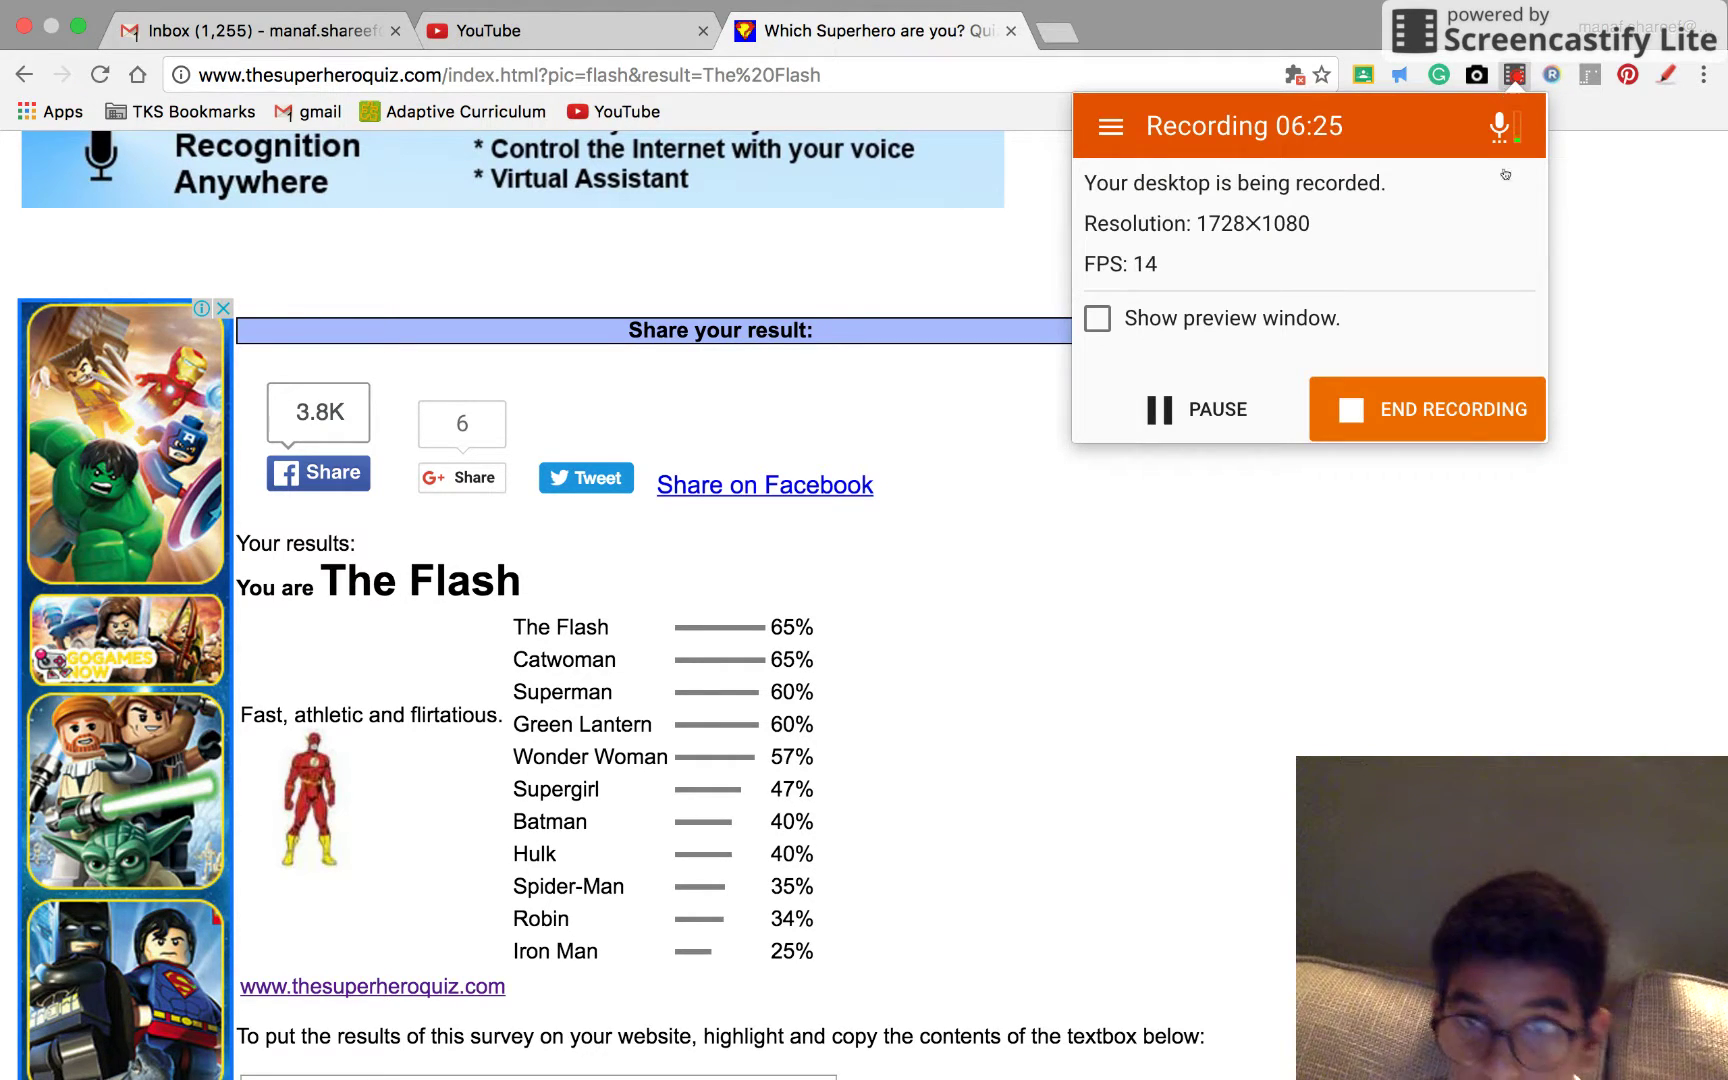